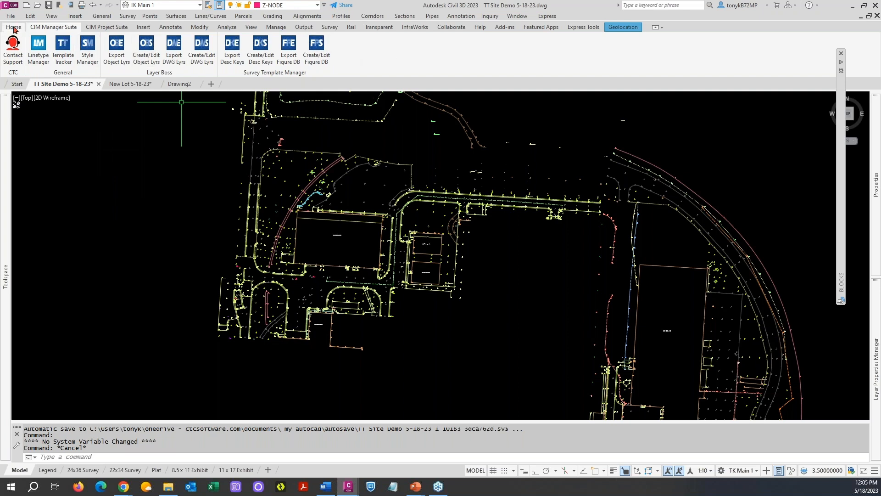
Step: Open the default settings for surface contour label styles in the drawing settings, look over the property groups, and cancel without changes
click(276, 26)
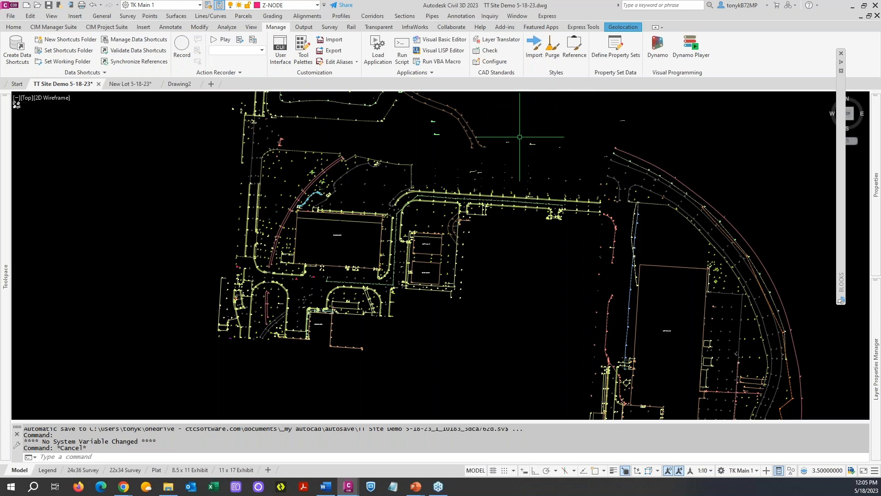
mouse_move(8, 205)
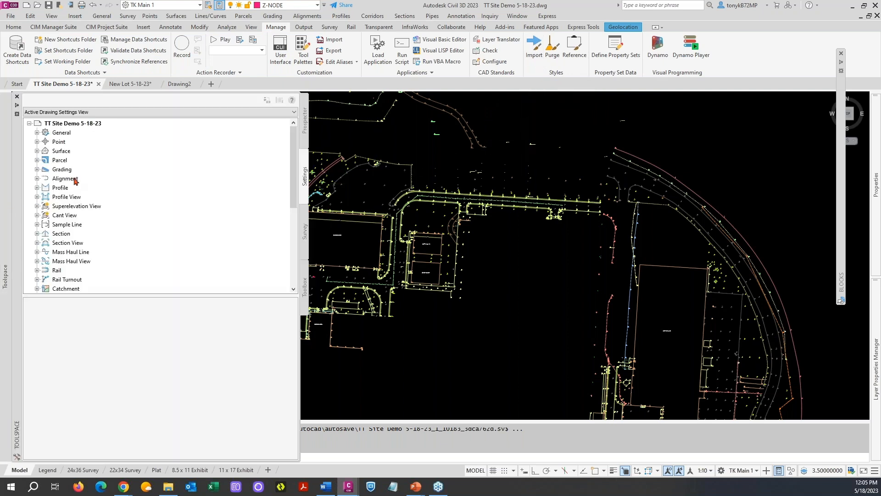
click(66, 154)
click(67, 154)
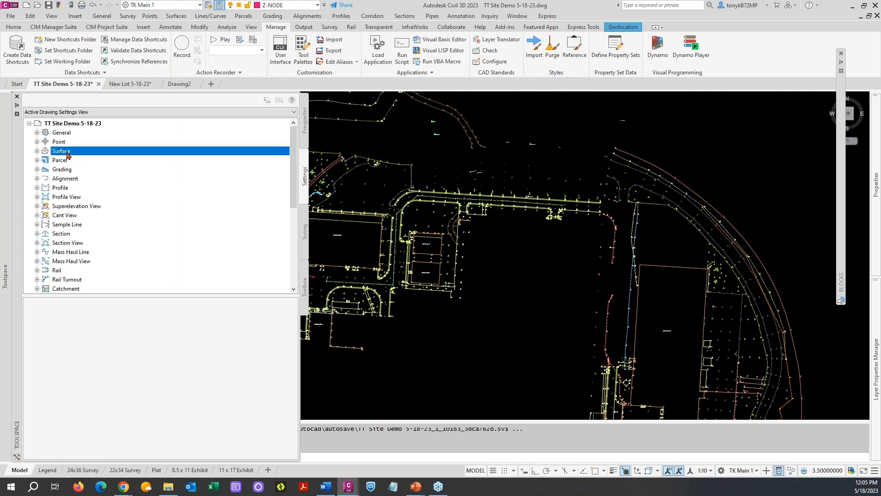
click(37, 151)
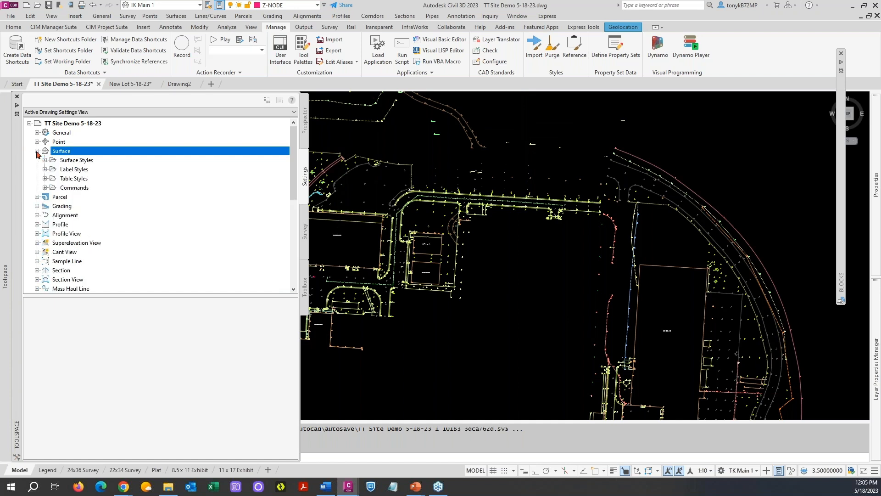
click(65, 170)
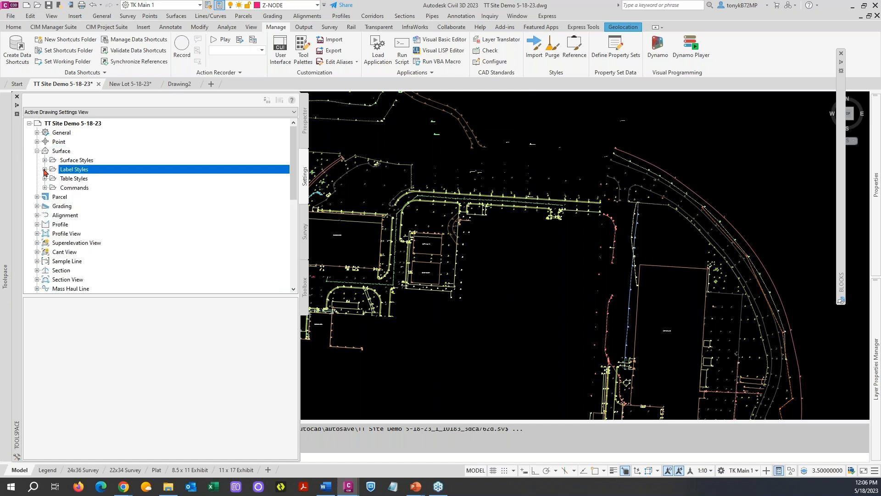
click(44, 169)
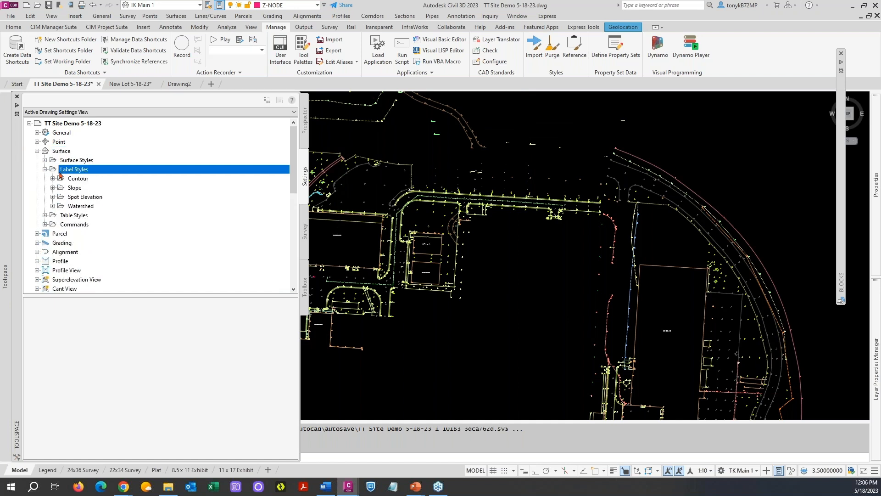
click(88, 181)
right_click(89, 183)
click(133, 185)
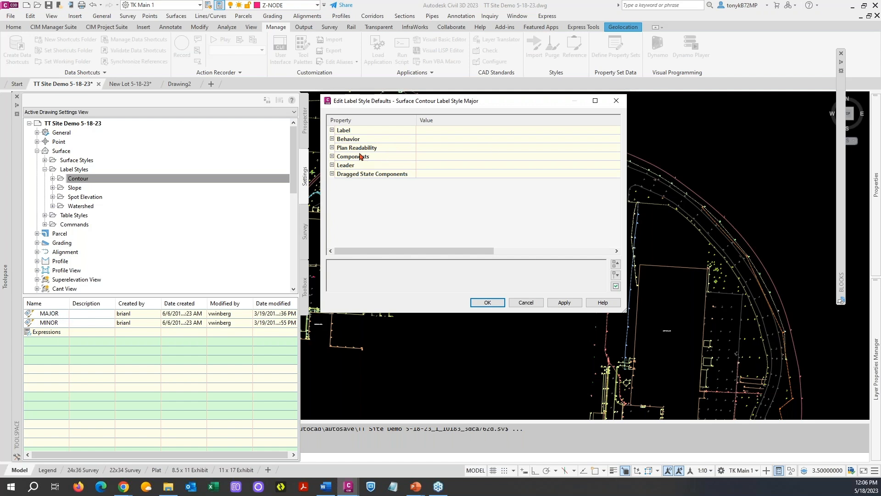
click(538, 307)
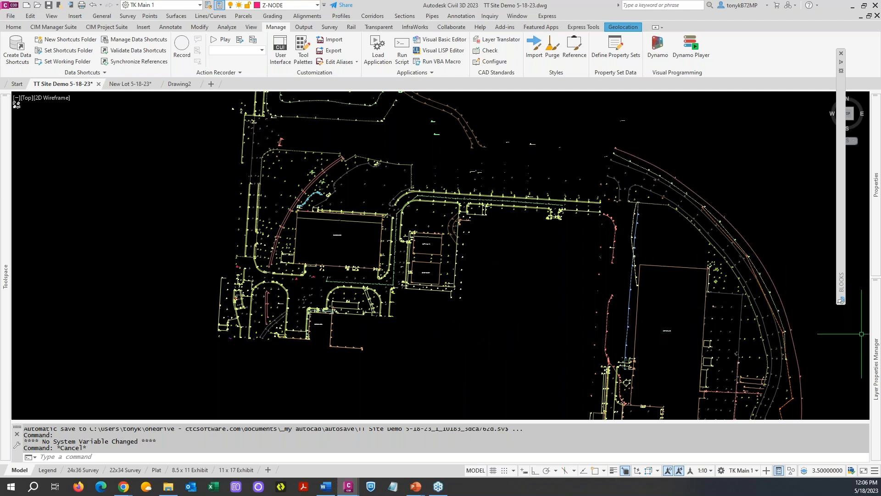
Step: Launch Template Tracker from the CIM Manager Suite and list the drawing's Layers as the object type
mouse_move(876, 363)
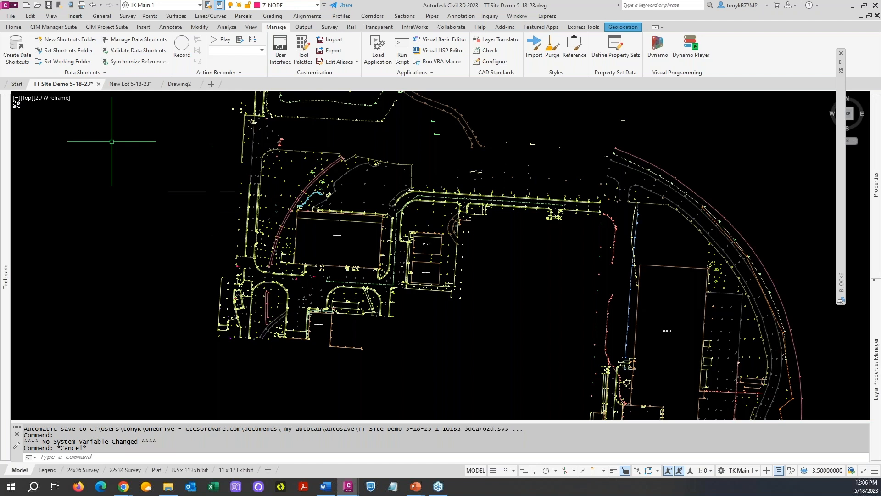
click(49, 28)
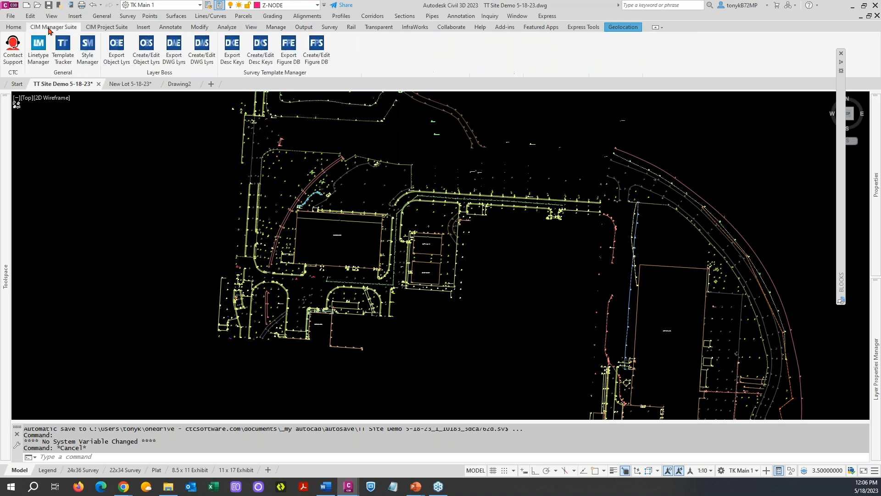
click(63, 58)
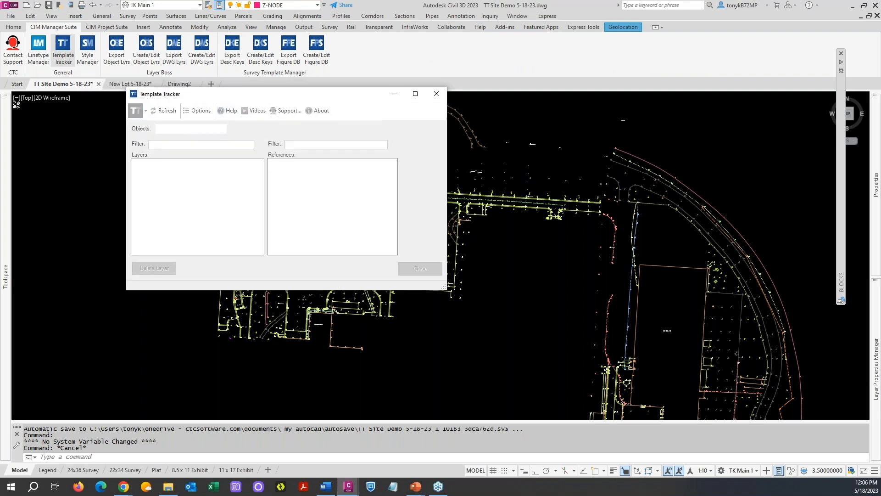
drag(238, 96, 269, 106)
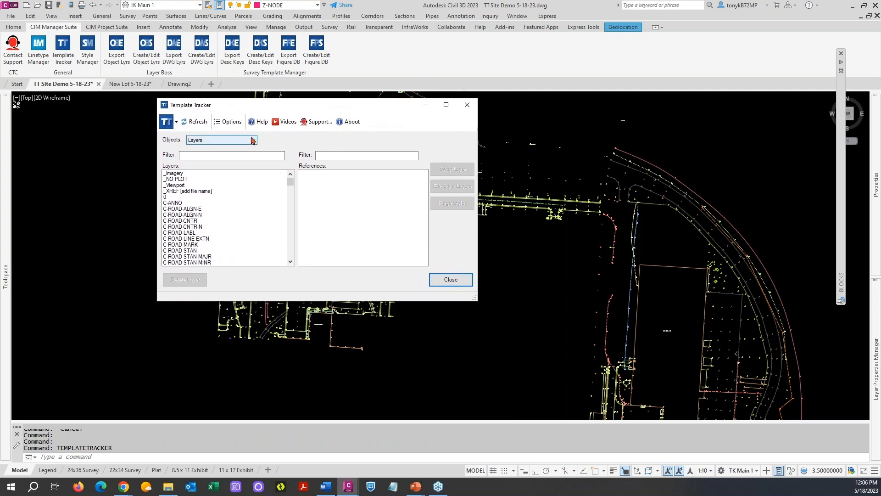
click(252, 140)
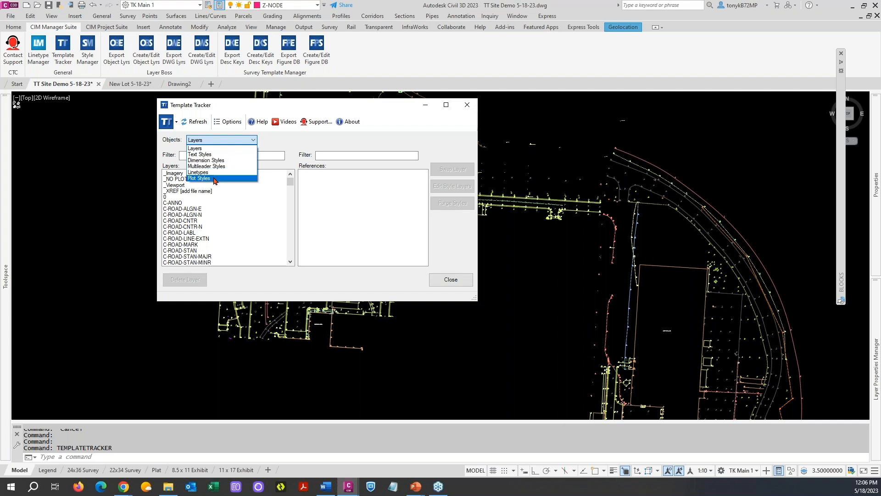
click(220, 147)
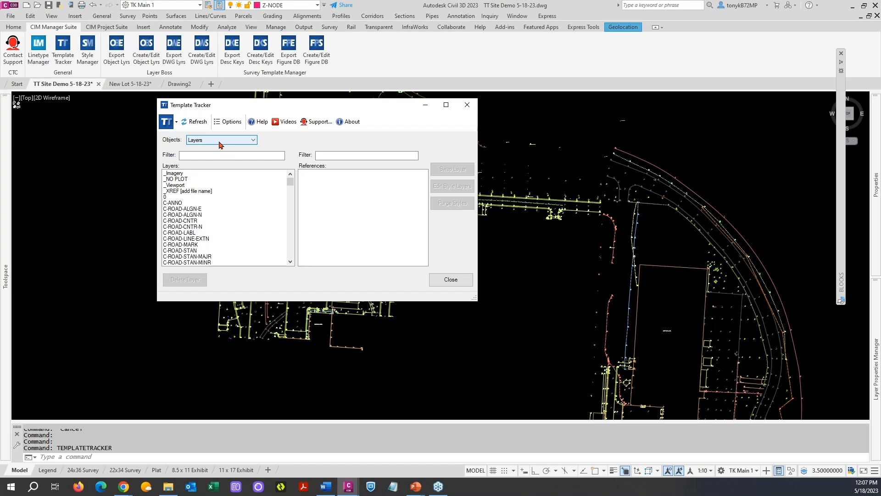
Step: Review the Template Tracker options for remembering the window position and automatically refreshing document data, and keep them as they are
click(177, 124)
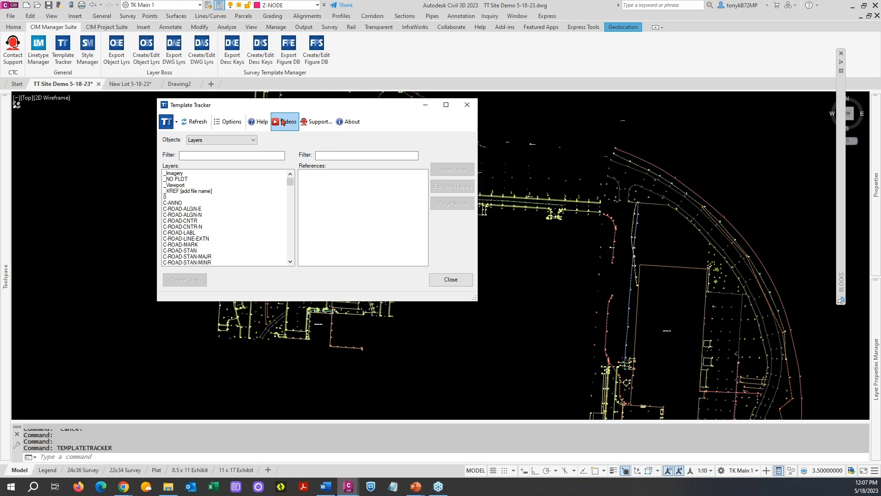
click(229, 121)
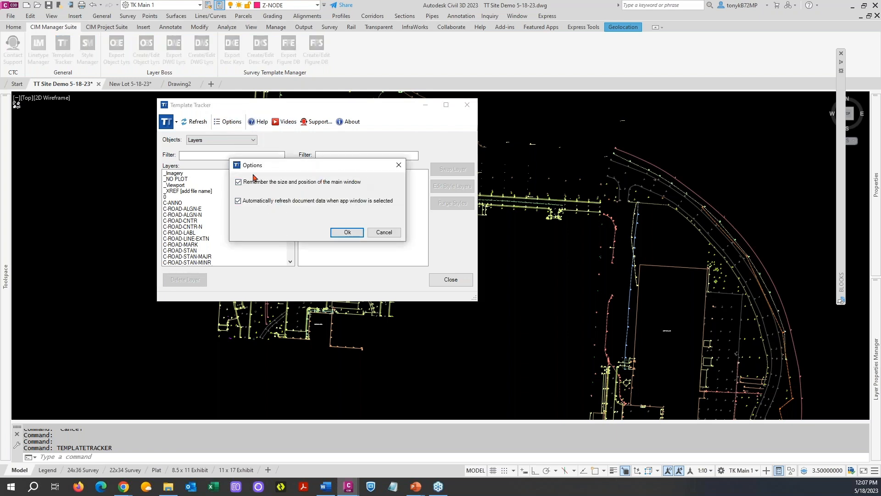
click(348, 233)
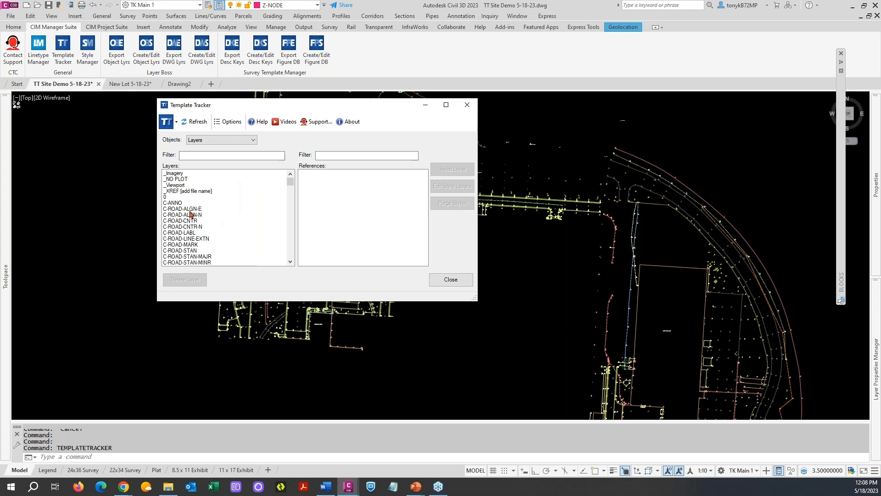
Step: Swap the CTC - Existing, Intersection Basic and Offsets alignment styles from layer C-ROAD-CNTR to C-ROAD-ALGN-E
key(ctrl)
click(195, 222)
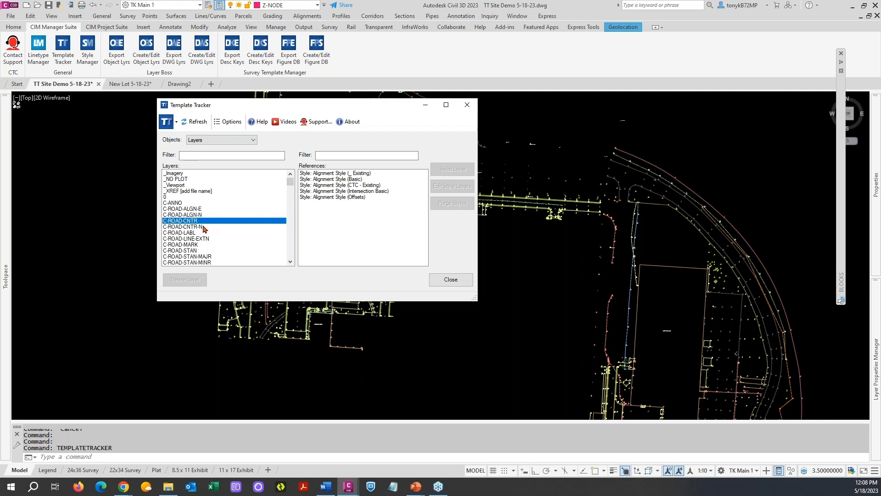
click(323, 180)
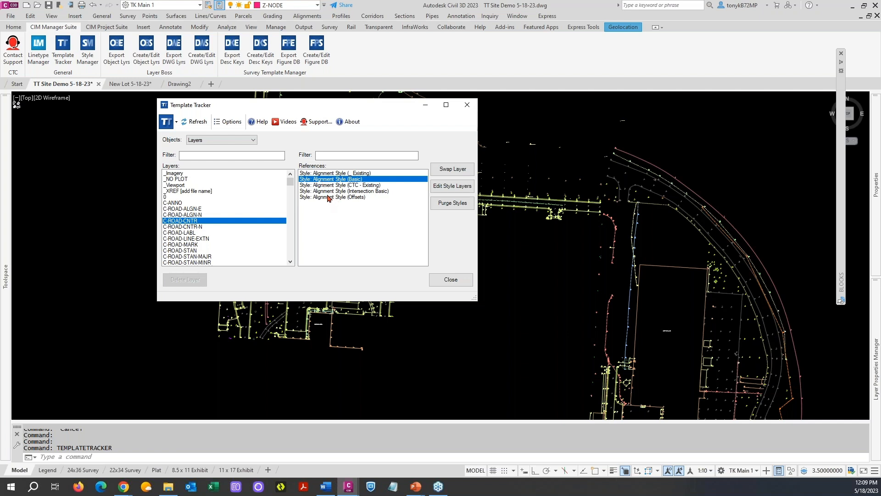
ctrl+click(328, 198)
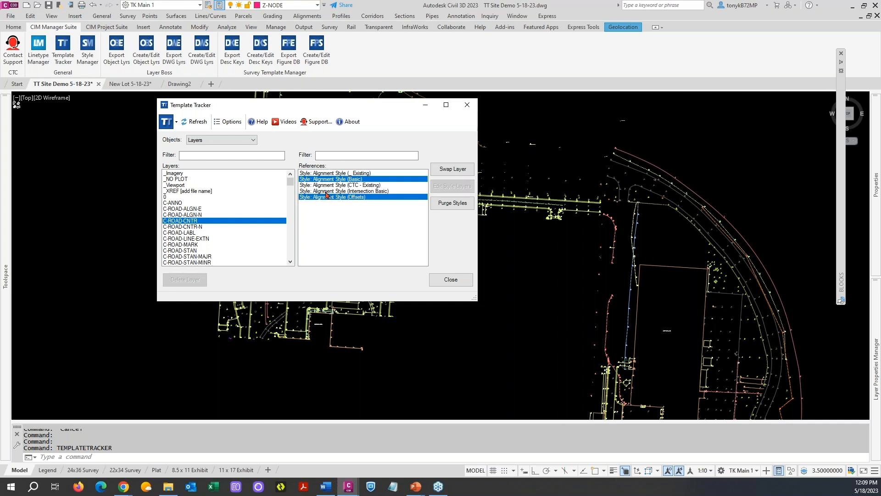
ctrl+click(327, 192)
ctrl+click(327, 185)
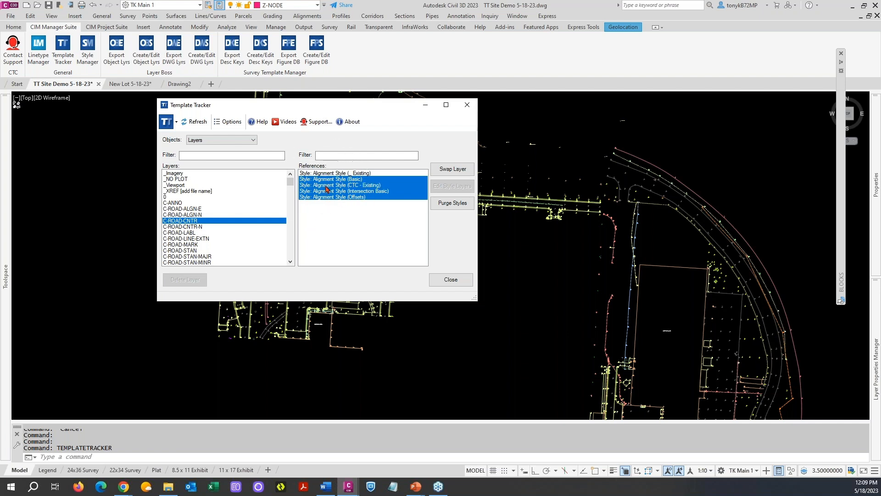
drag(327, 185, 261, 199)
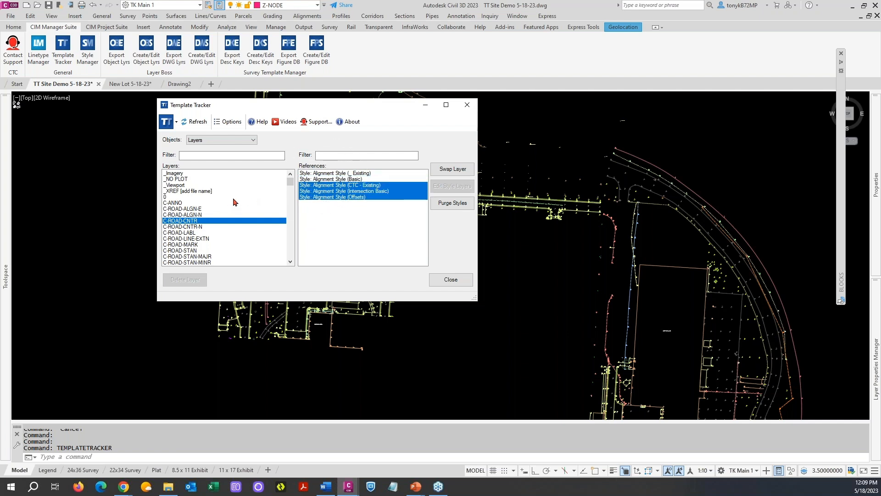
click(446, 169)
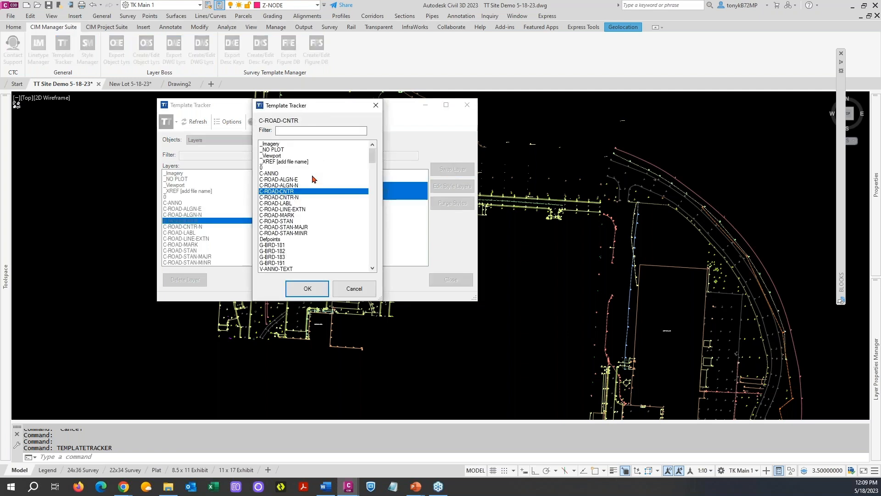
click(288, 180)
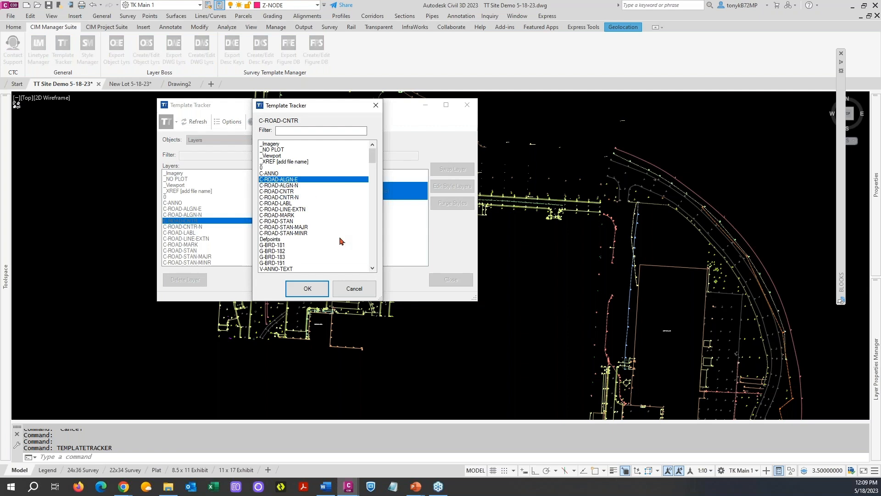
click(307, 289)
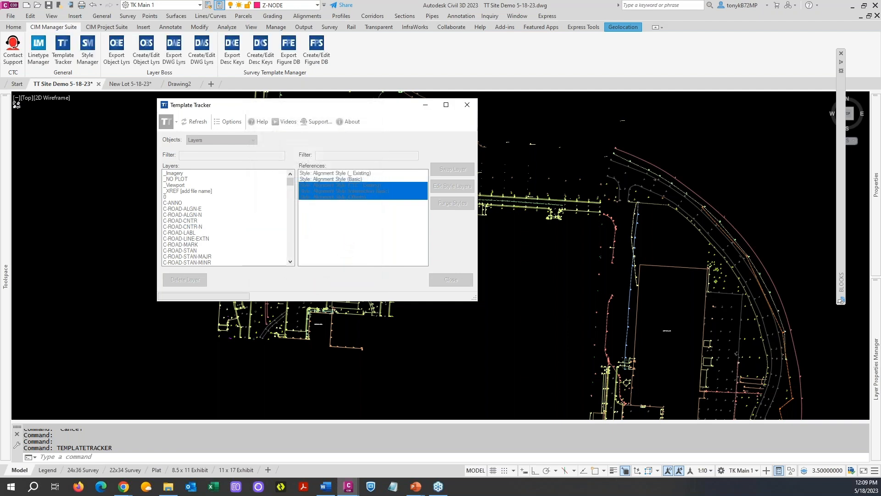
Step: Swap the Basic alignment style from layer C-ROAD-CNTR to C-ROAD-ALGN-E and check the references of C-ROAD-ALGN-E
click(332, 180)
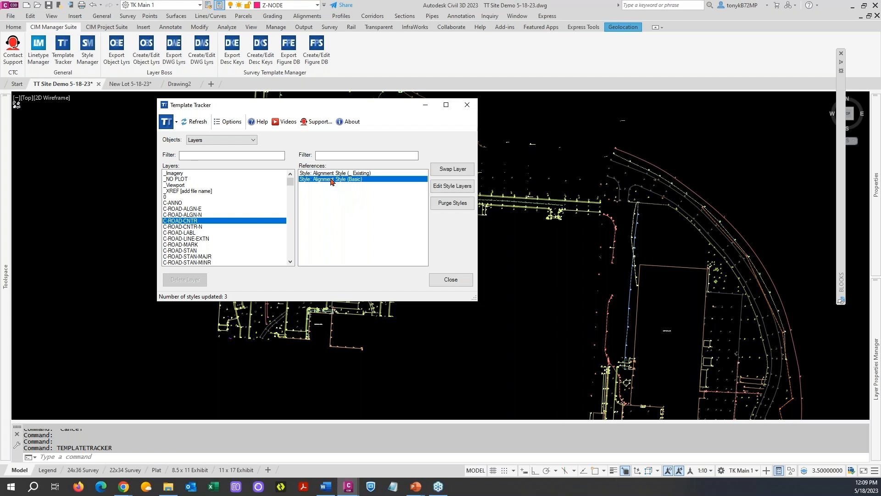
click(449, 170)
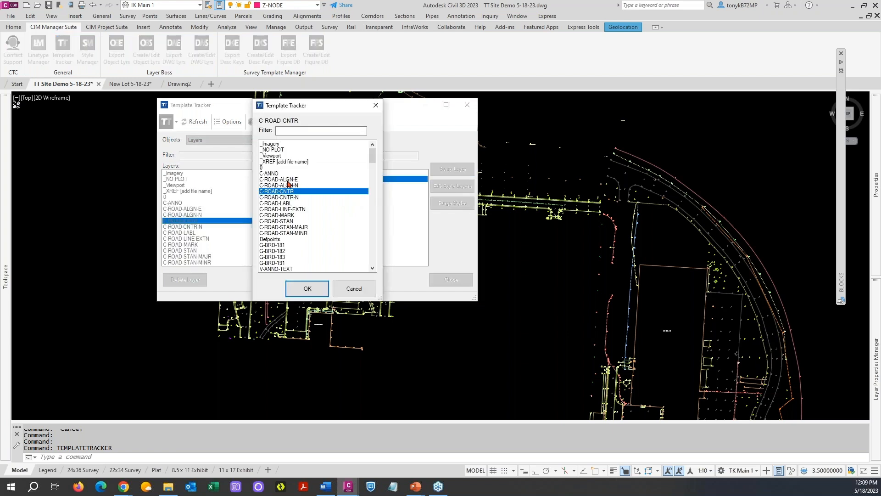
click(287, 180)
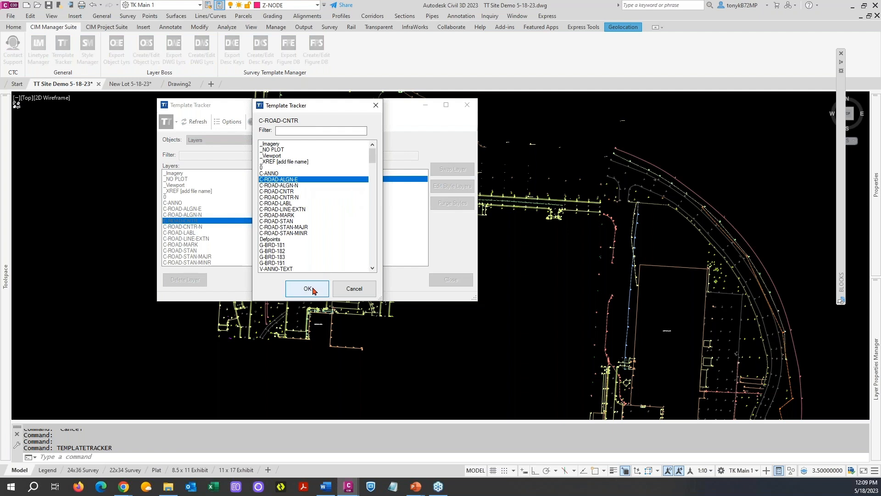
click(314, 290)
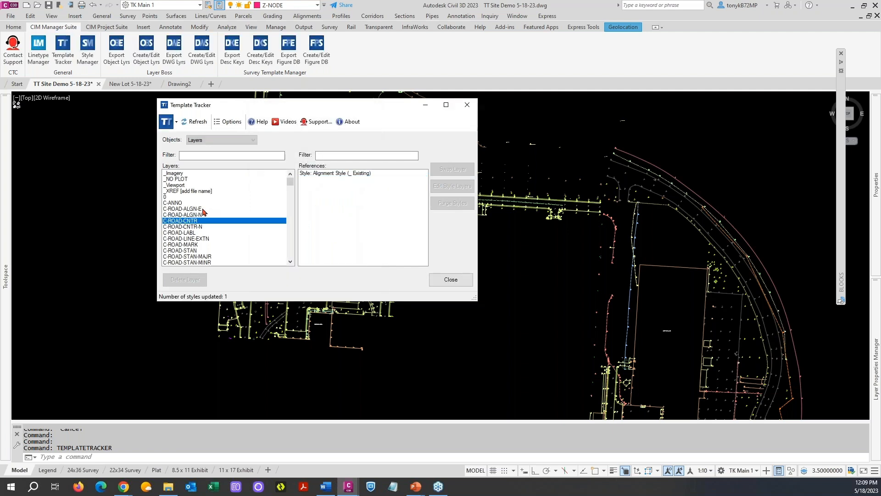
click(194, 209)
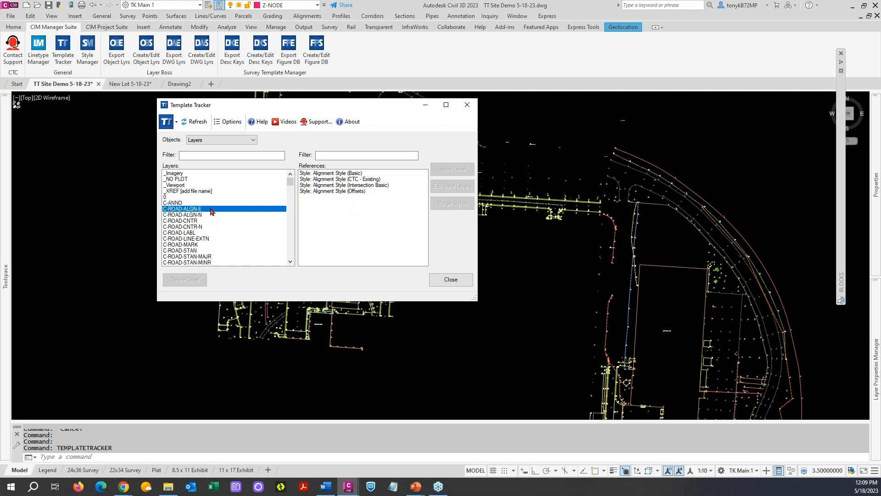
Step: Purge the _ Existing alignment style that still references layer C-ROAD-CNTR
click(186, 221)
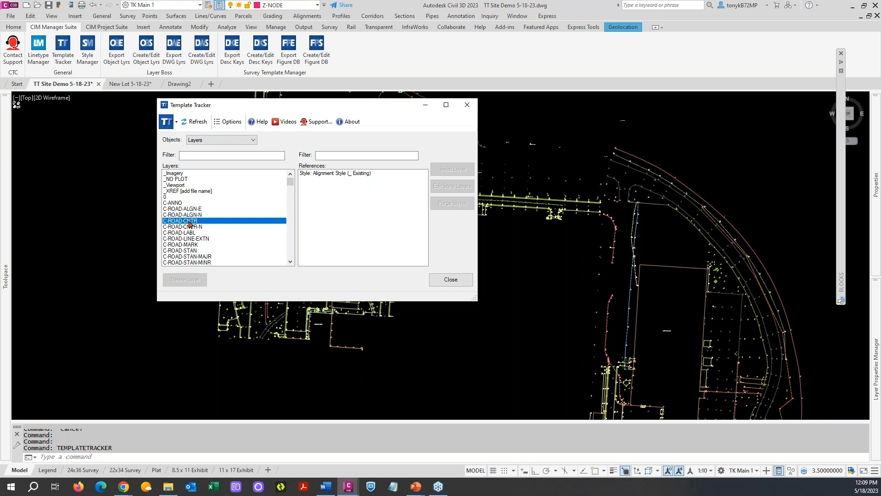
click(328, 174)
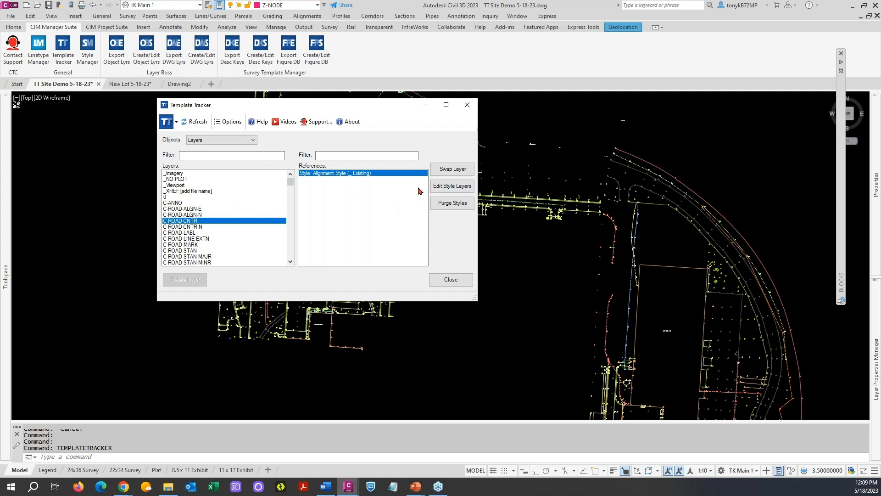
click(443, 203)
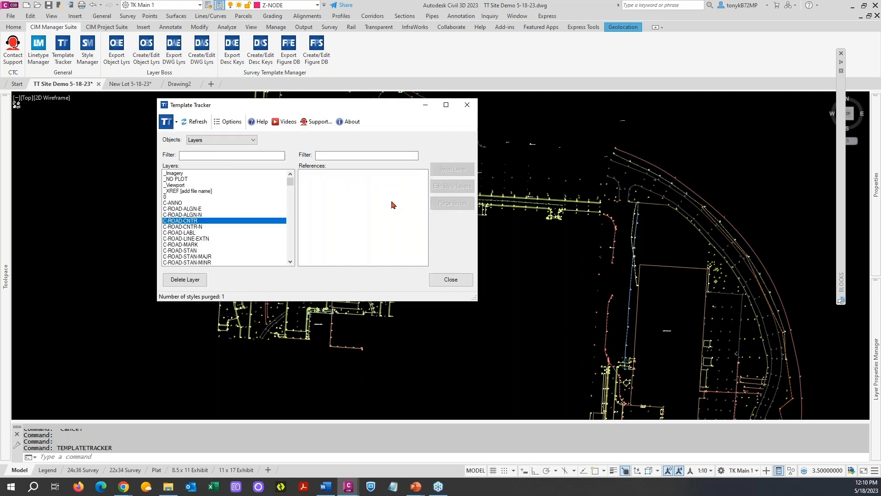
Step: Inspect the component layers of the Basic alignment style referencing layer C-ROAD-ALGN-E, leaving the layer editor without applying anything
click(202, 209)
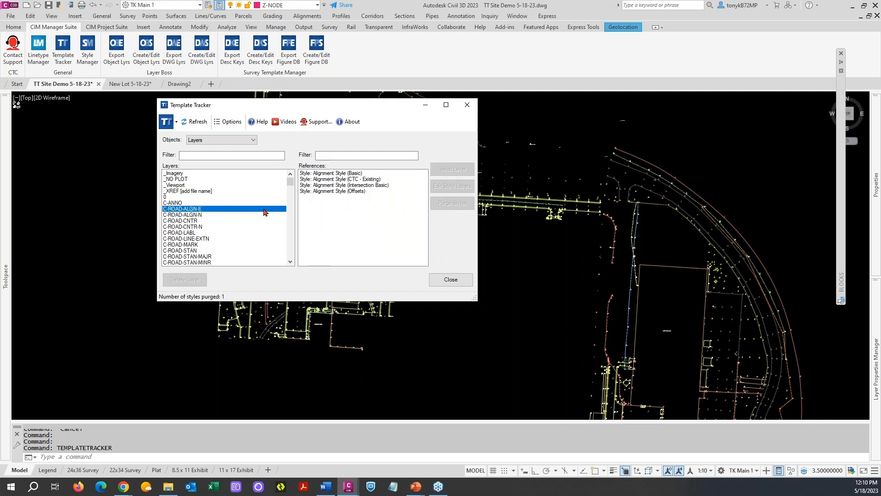
double_click(355, 174)
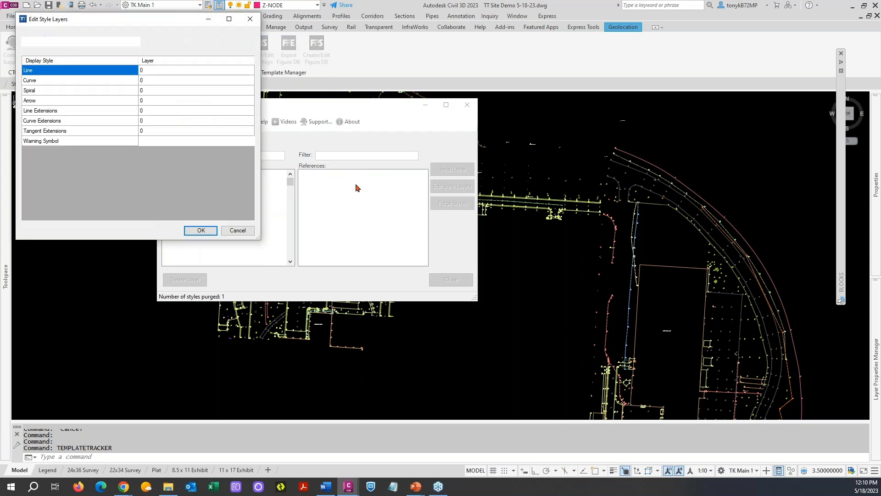
drag(166, 16, 626, 92)
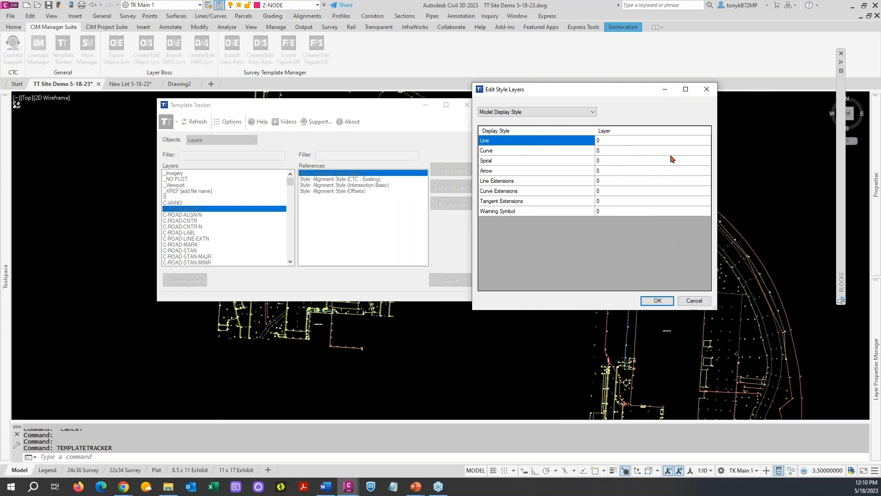
click(694, 301)
Step: Review the component layers of the CTC - Existing alignment style and accept the layer assignments
click(357, 179)
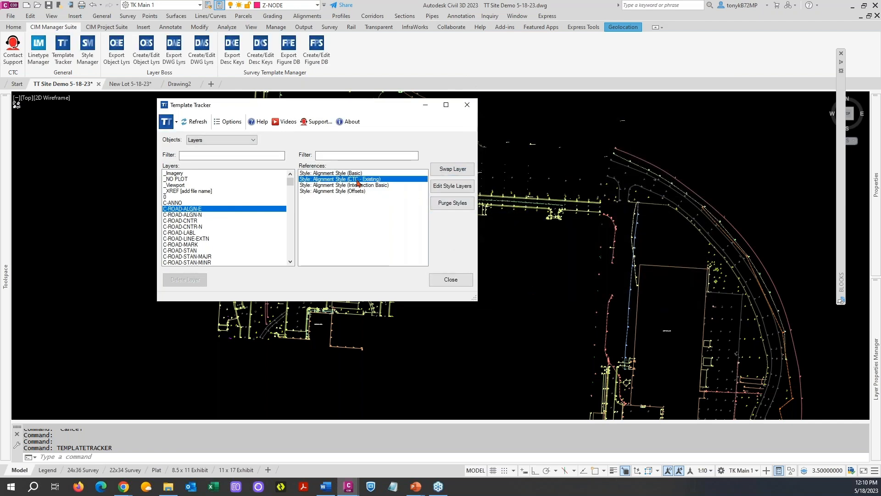
click(450, 185)
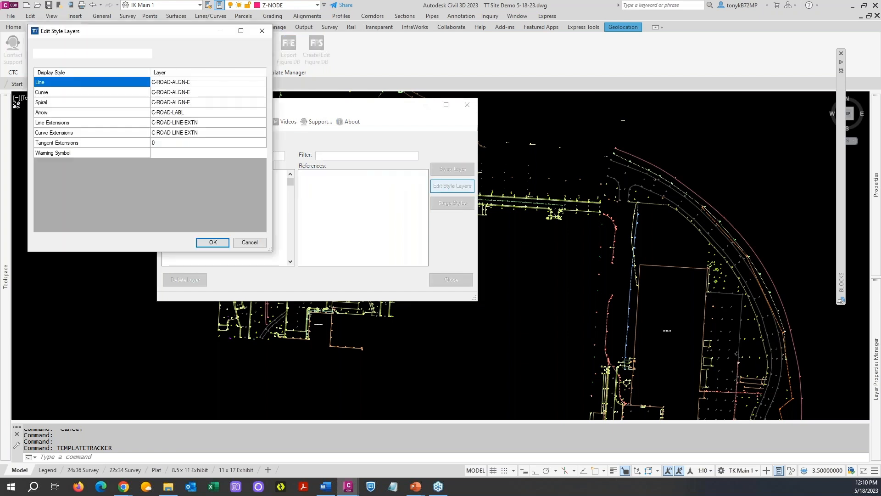
drag(194, 33, 654, 90)
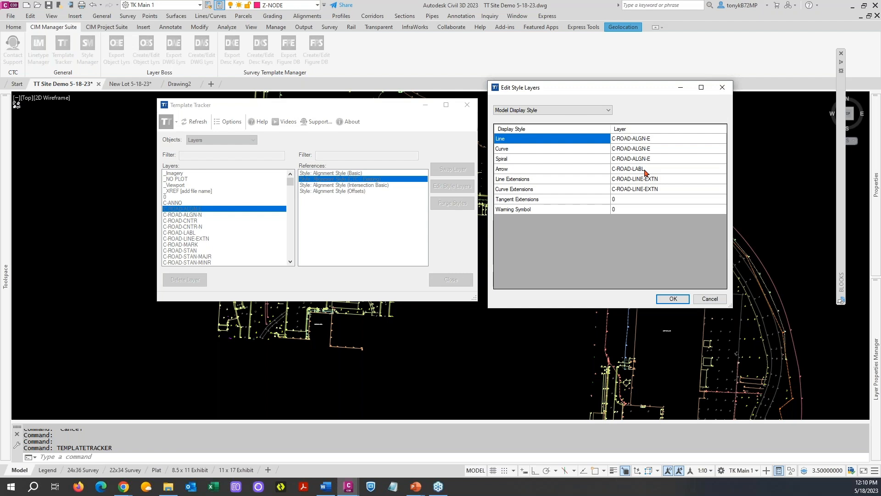
click(673, 299)
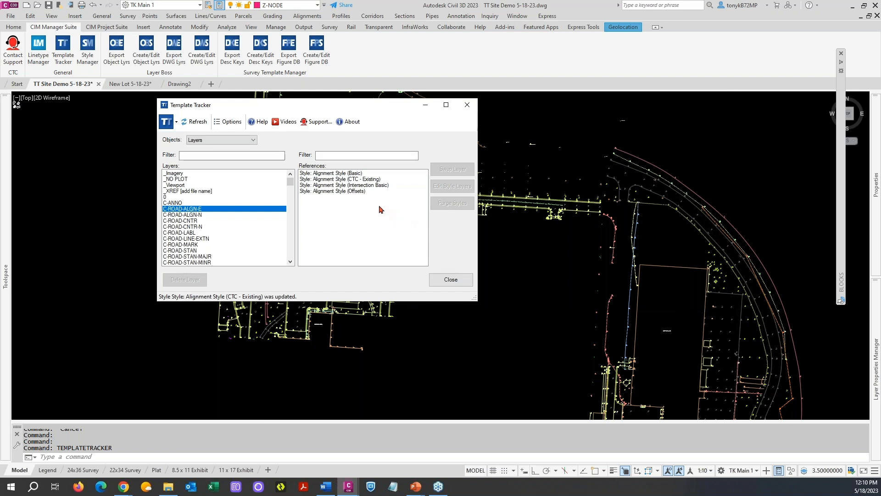
Step: Browse the replacement layers offered for the Basic alignment style's Line component, filtering them by "c-r", and cancel the edit
click(345, 174)
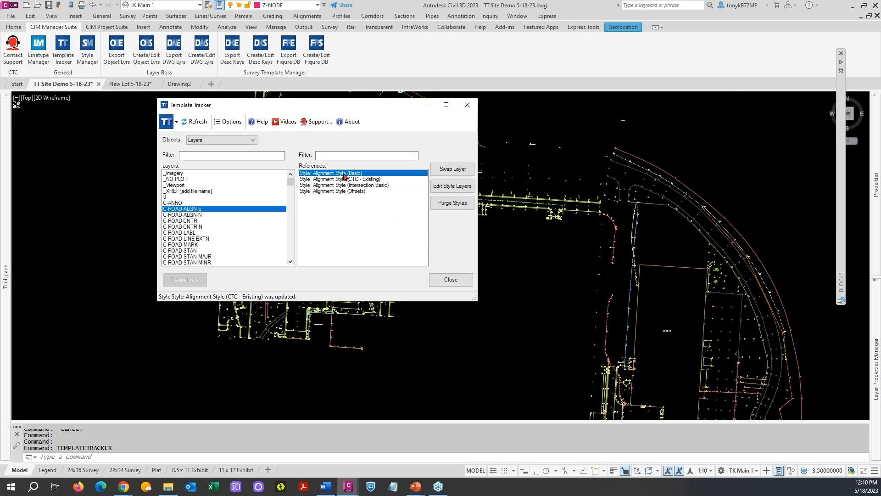
click(445, 190)
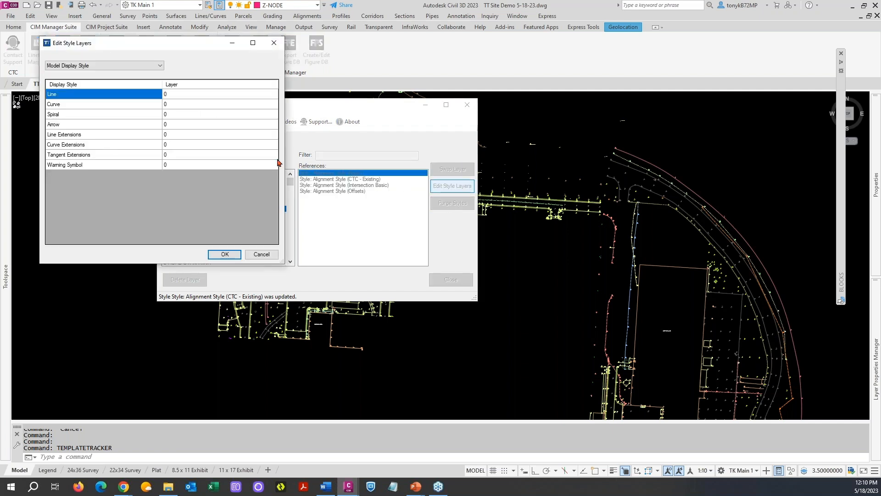
click(200, 95)
click(239, 93)
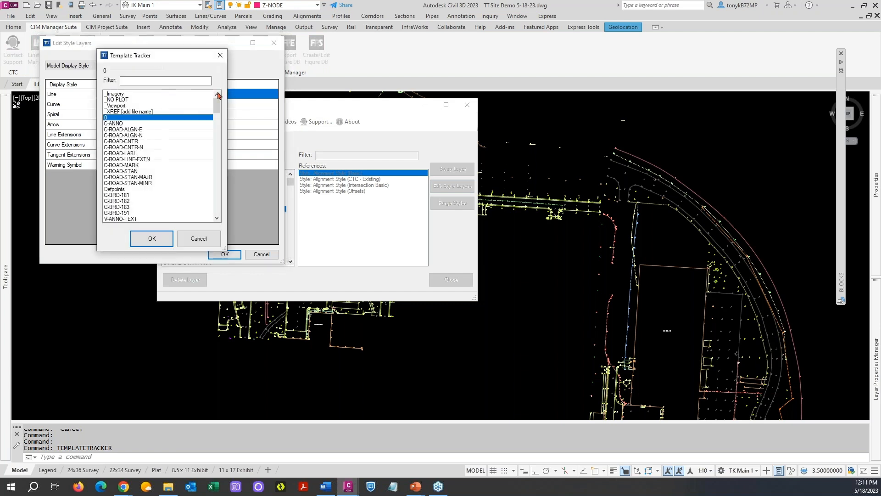
drag(182, 56, 432, 95)
click(384, 118)
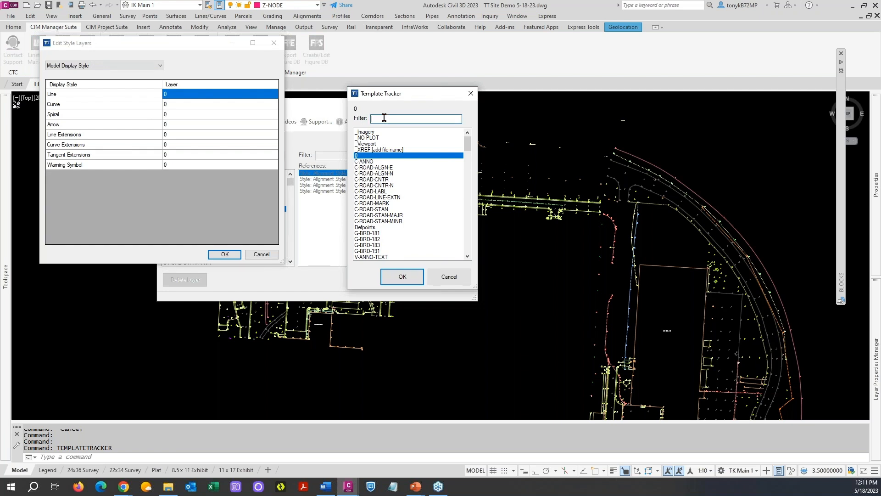
text(c-r)
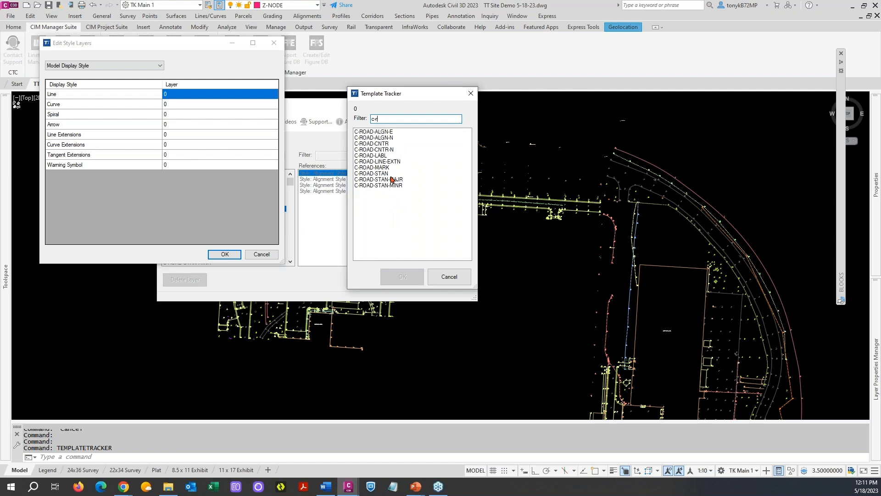
click(450, 277)
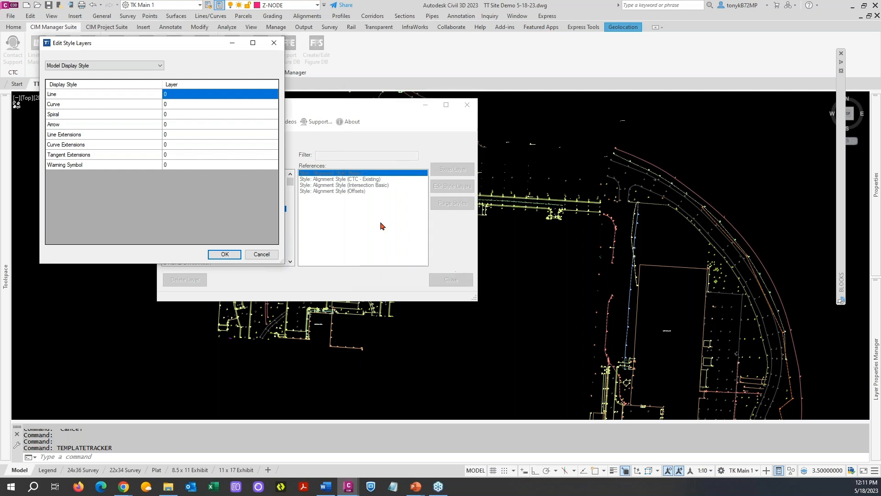
click(265, 256)
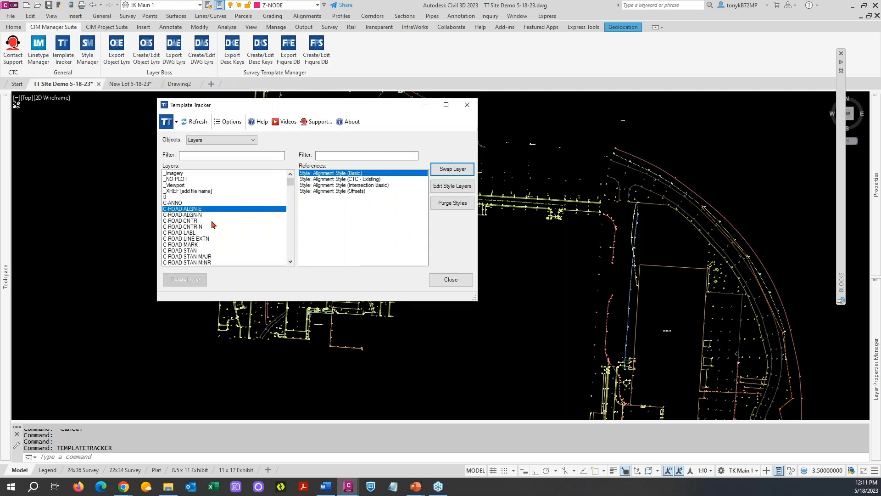
Step: Swap the CTC - Proposed alignment style off layer C-ROAD-CNTR-N
click(199, 226)
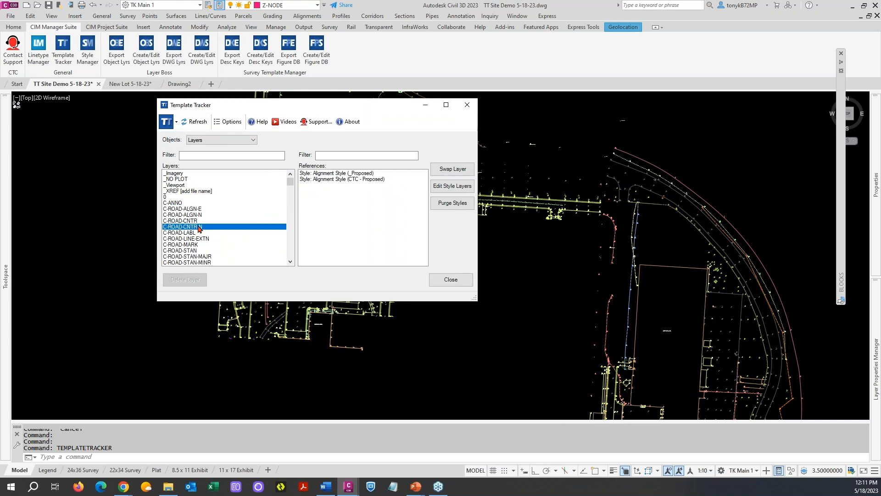
click(325, 180)
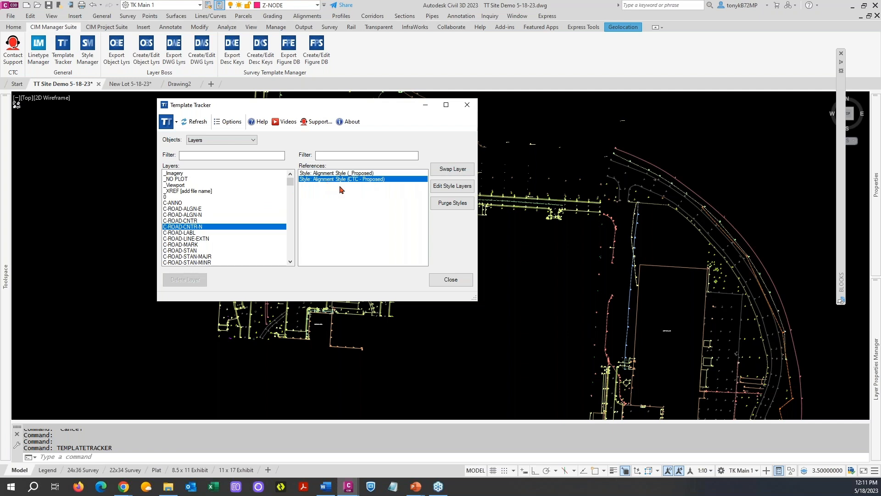
click(452, 173)
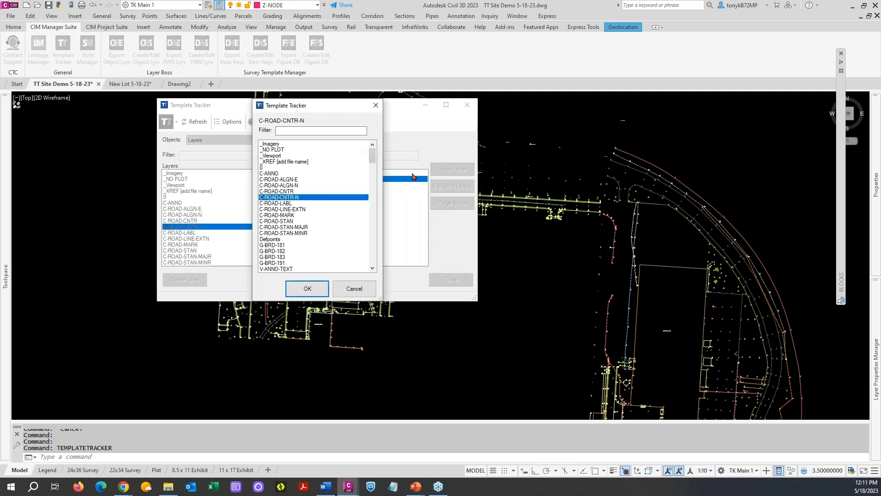
click(307, 288)
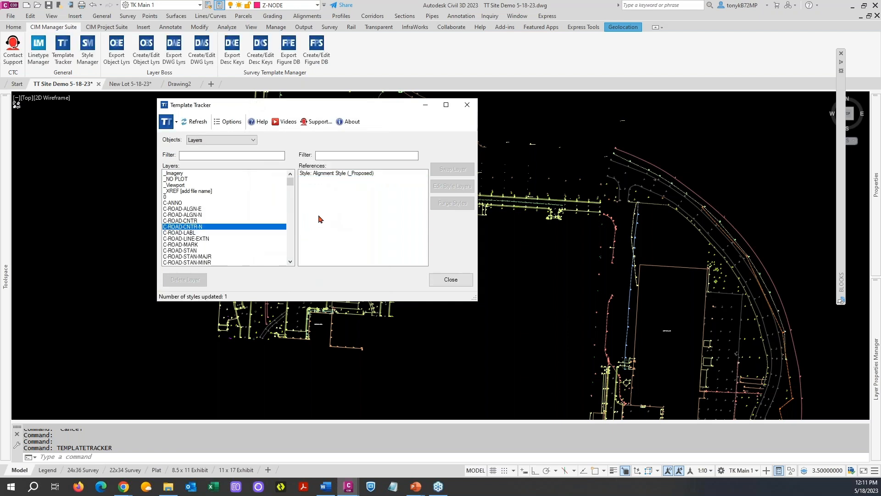
Step: Expand the drawing's alignment styles in the Toolspace settings, collapsing the surface settings, and examine the _Proposed style's details
drag(296, 105, 536, 101)
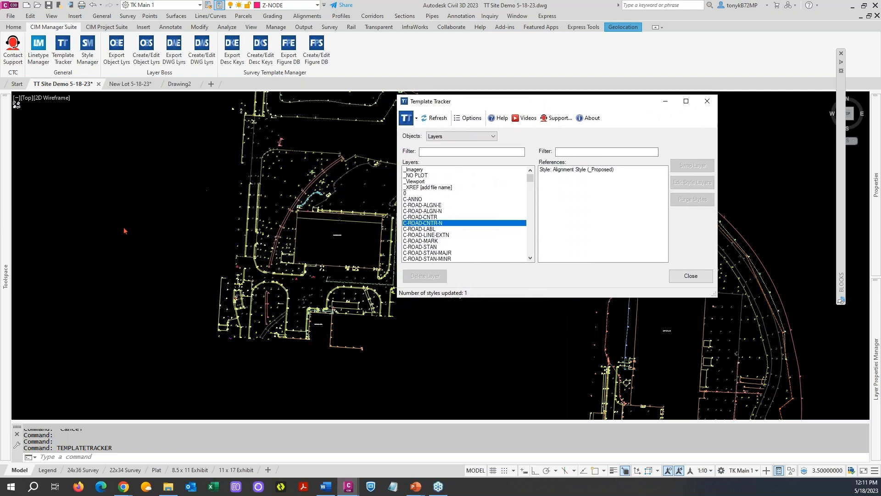
mouse_move(16, 262)
click(92, 179)
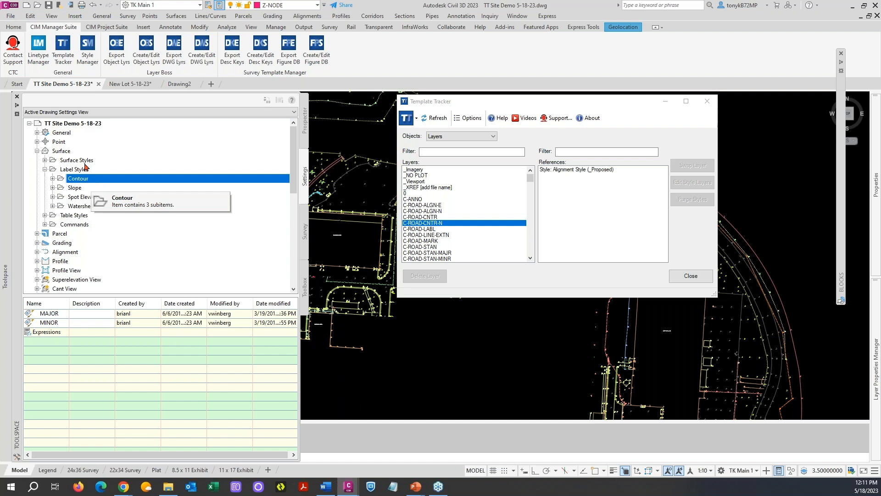
click(45, 169)
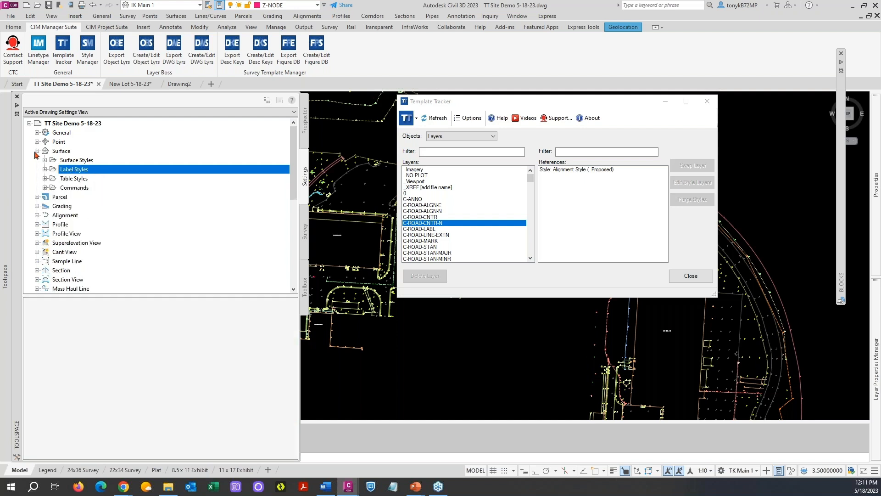
click(37, 151)
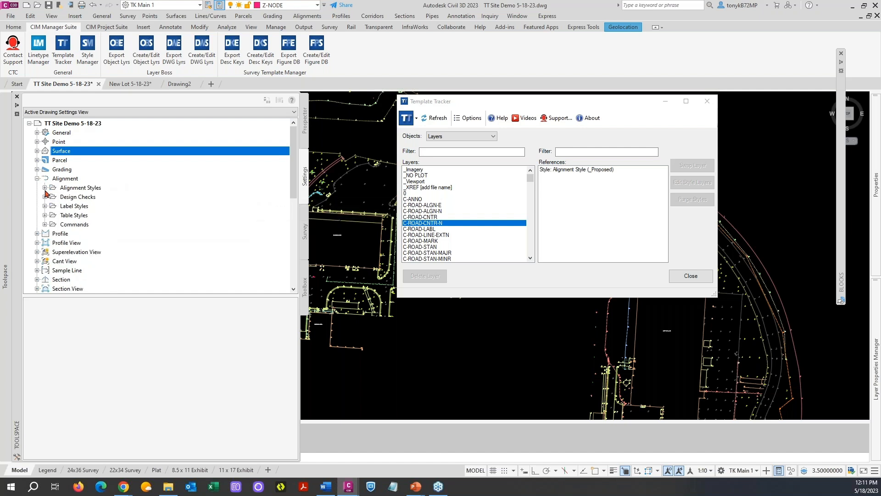
click(45, 188)
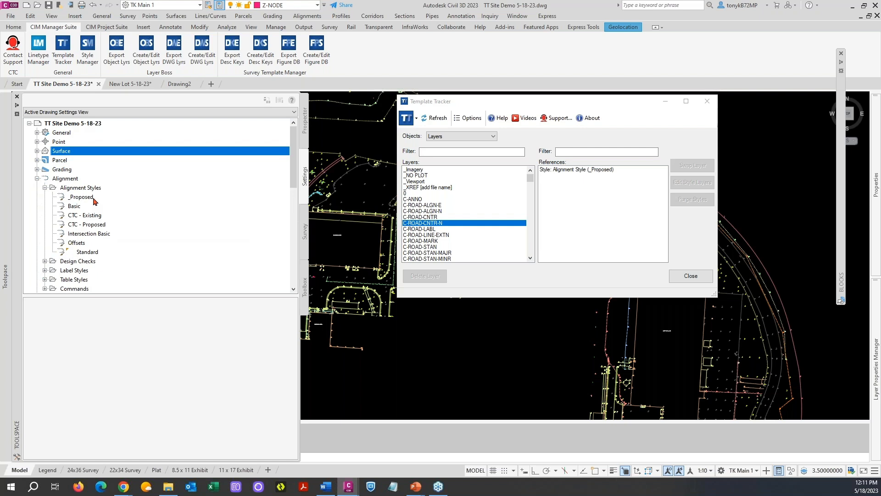
mouse_move(90, 200)
mouse_move(88, 229)
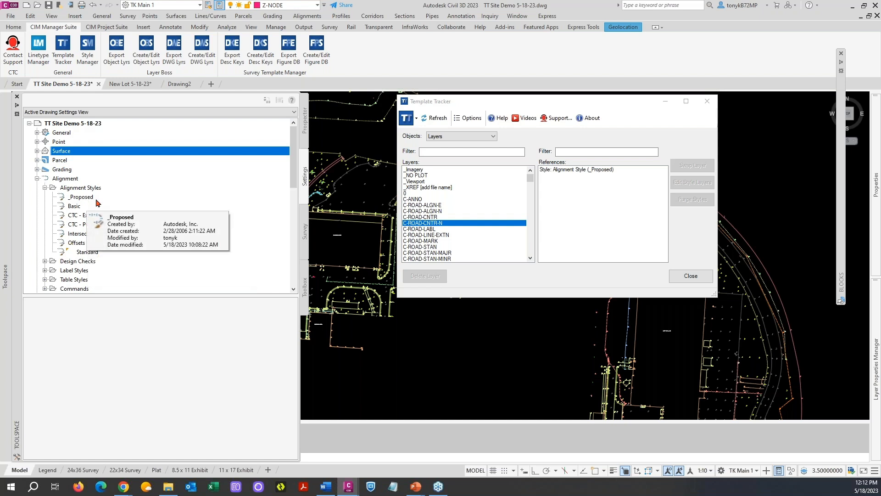
Step: Purge the _Proposed alignment style that still references layer C-ROAD-CNTR-N
click(567, 169)
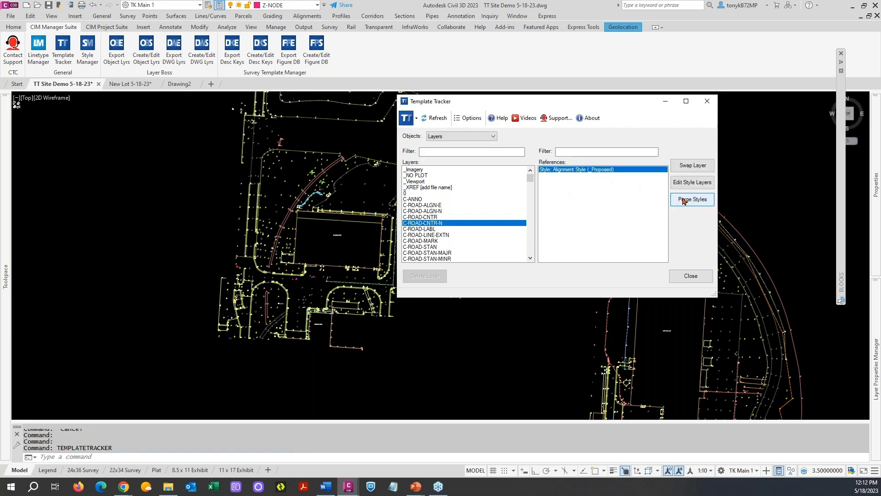
click(684, 201)
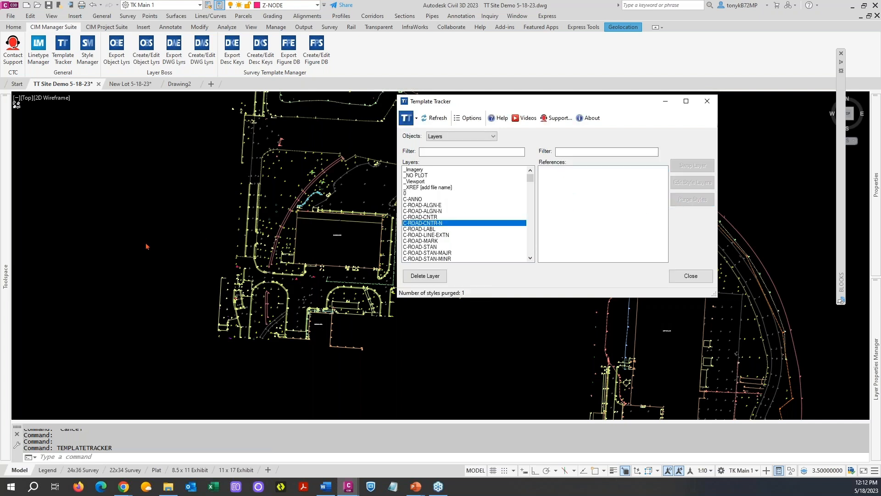
mouse_move(7, 237)
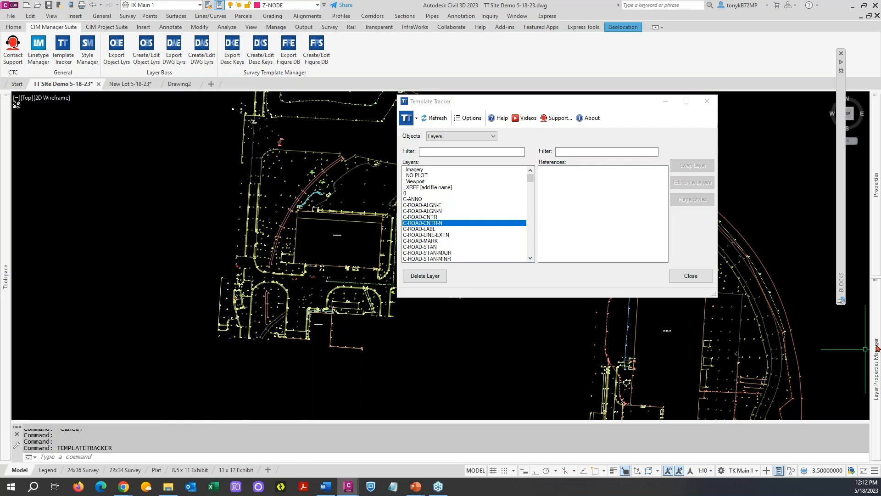
mouse_move(875, 347)
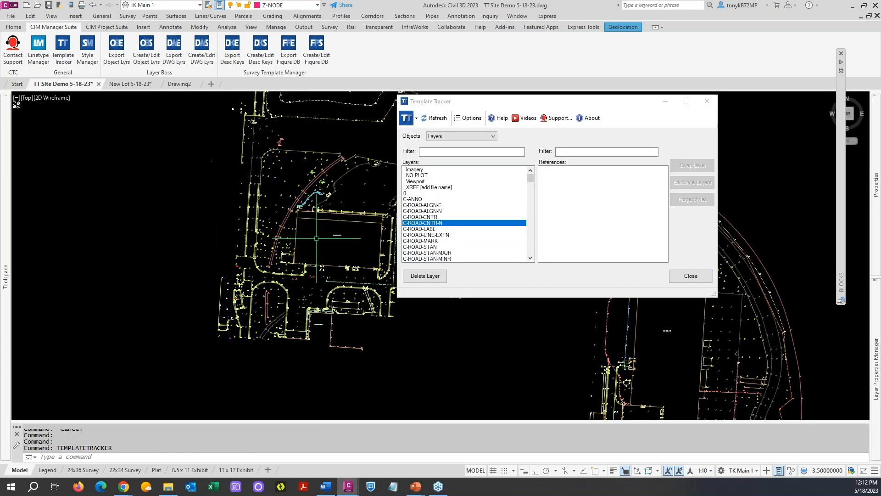
Step: Check layers C-ROAD-CNTR and C-ROAD-CNTR-N for remaining references and try to delete each of them from the drawing
click(434, 221)
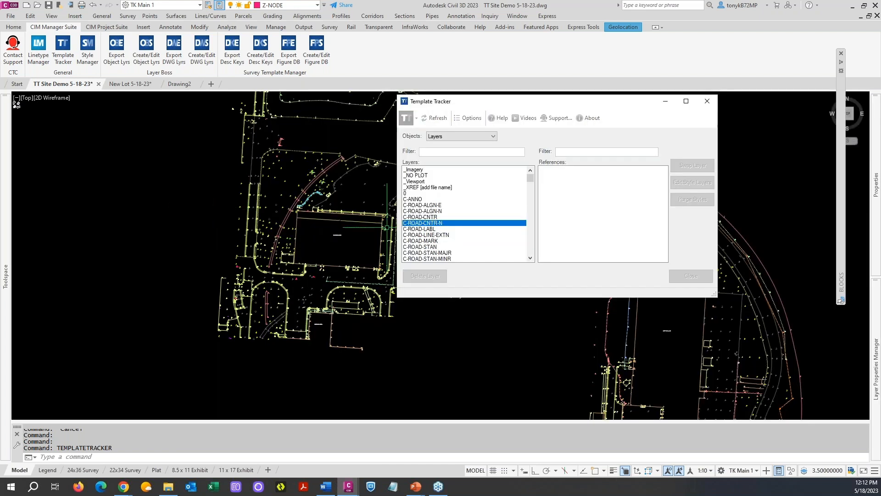
click(433, 218)
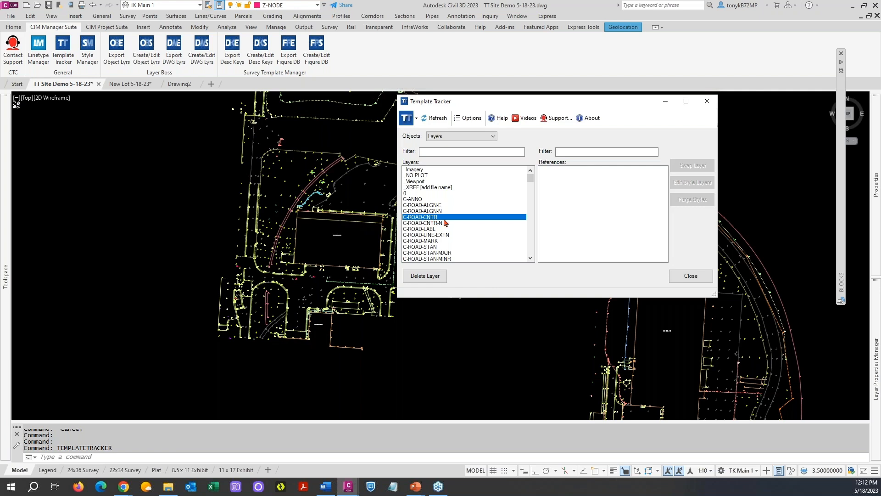
click(442, 223)
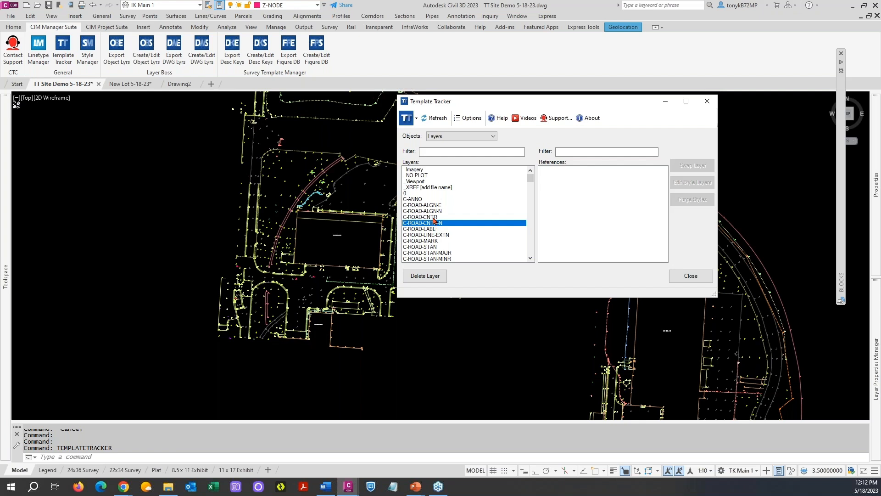
click(434, 218)
click(427, 276)
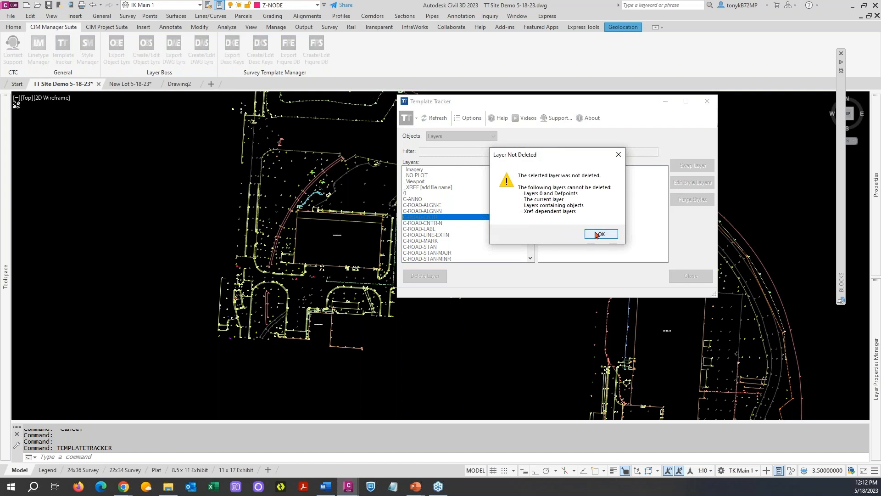
click(596, 234)
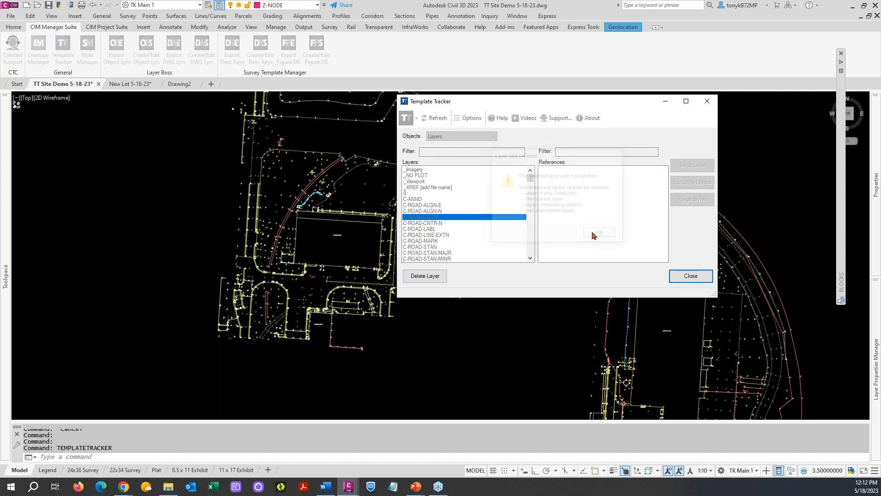
click(441, 224)
click(420, 276)
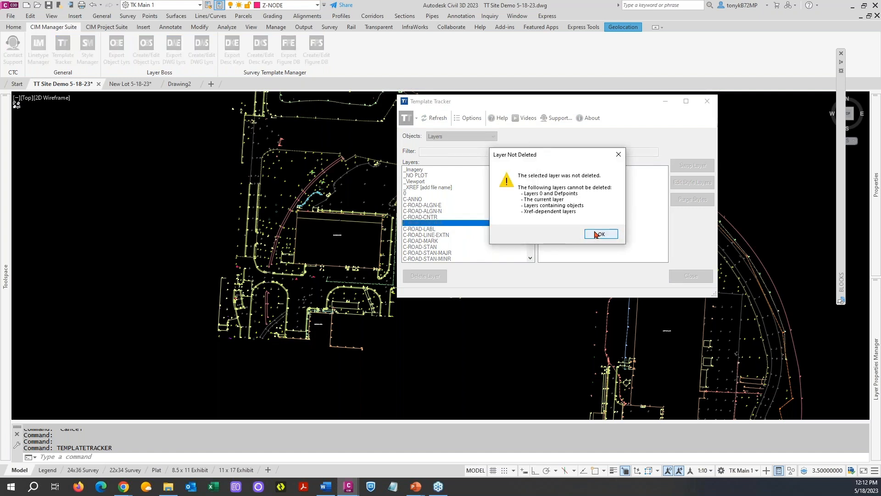
click(596, 234)
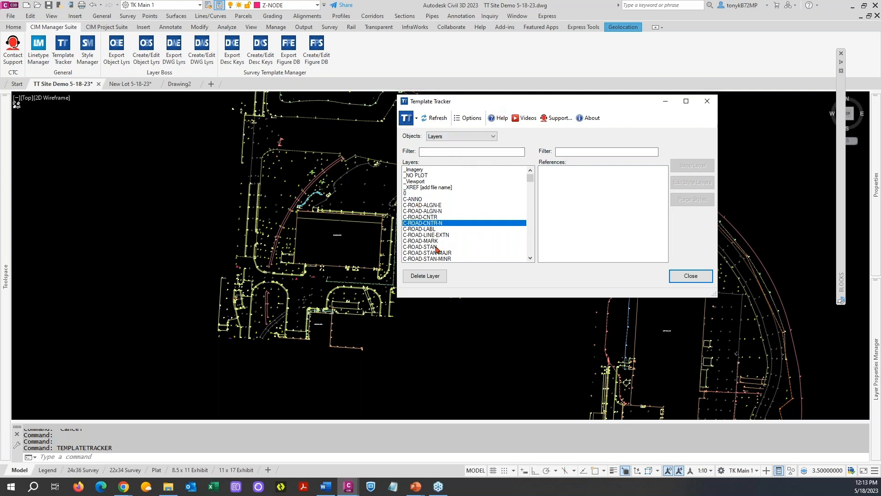
Step: Check the references of layers C-ROAD-LABL, C-ROAD-CNTR-N and C-ROAD-CNTR
click(432, 229)
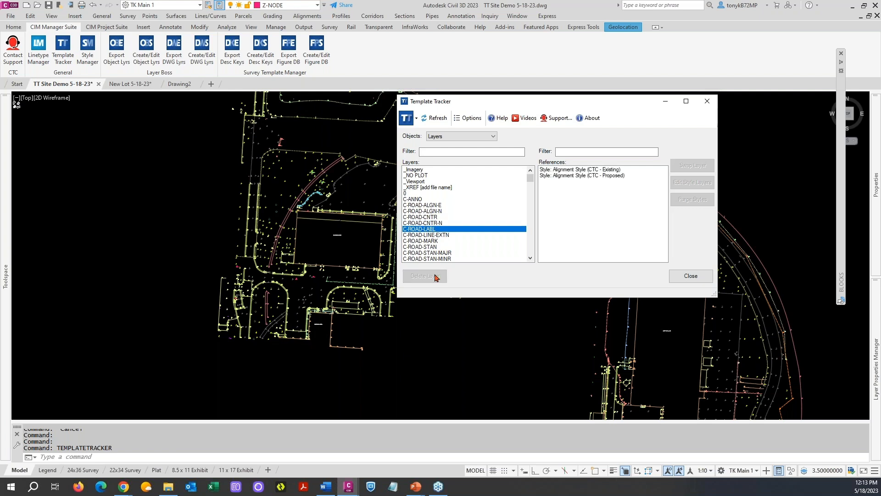
click(432, 223)
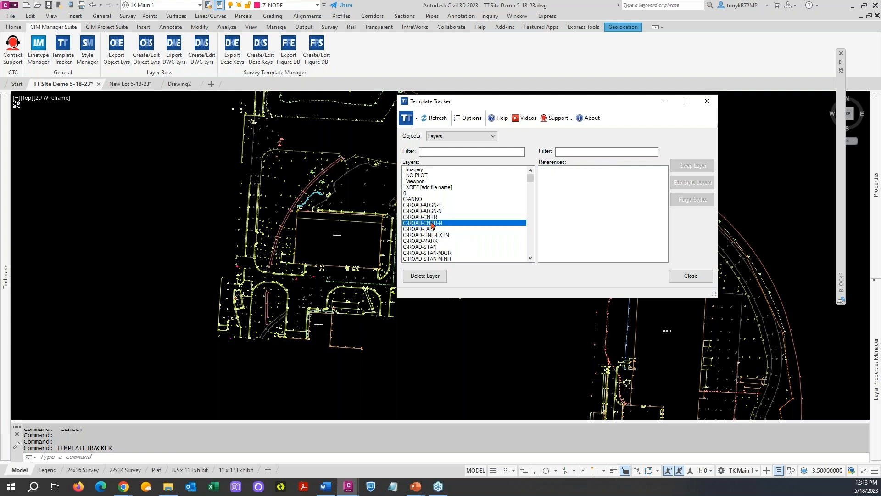
click(434, 218)
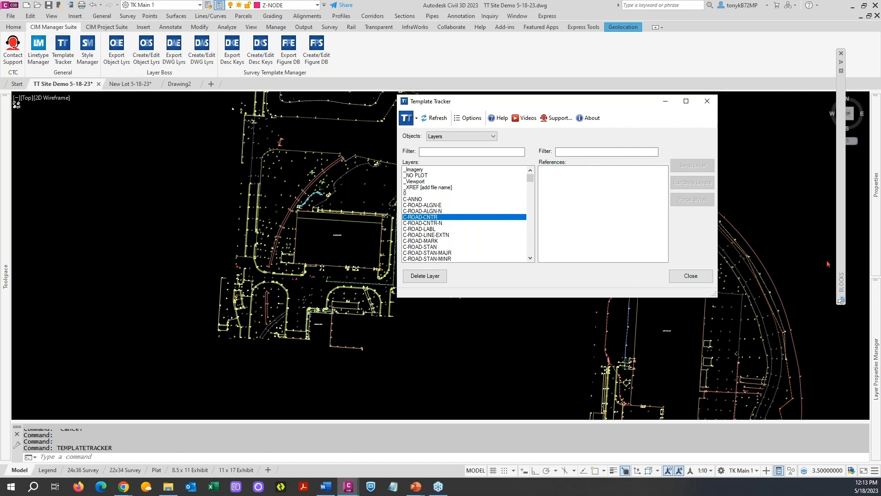
Step: Filter the layer list by "v-no" and check the references of layers V-NODE and V-NODE-LABEL
click(450, 153)
mouse_move(531, 178)
mouse_down()
mouse_move(524, 256)
mouse_move(529, 177)
mouse_up()
text(v)
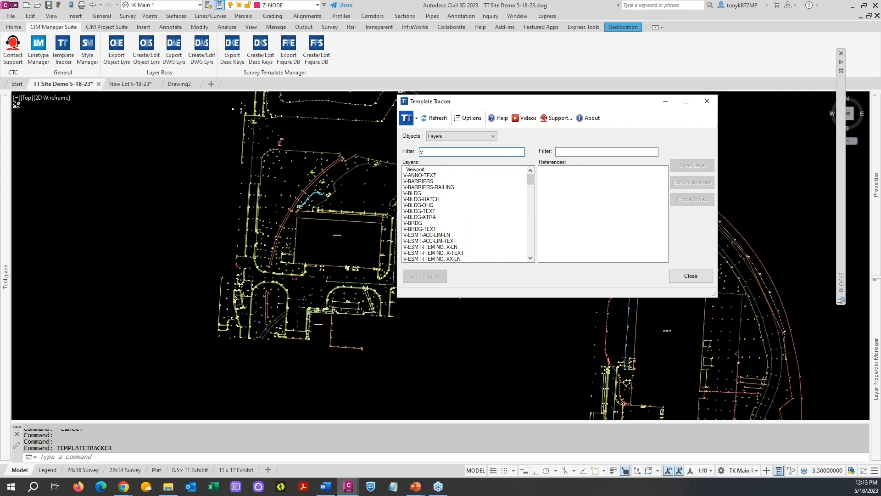
text(-no)
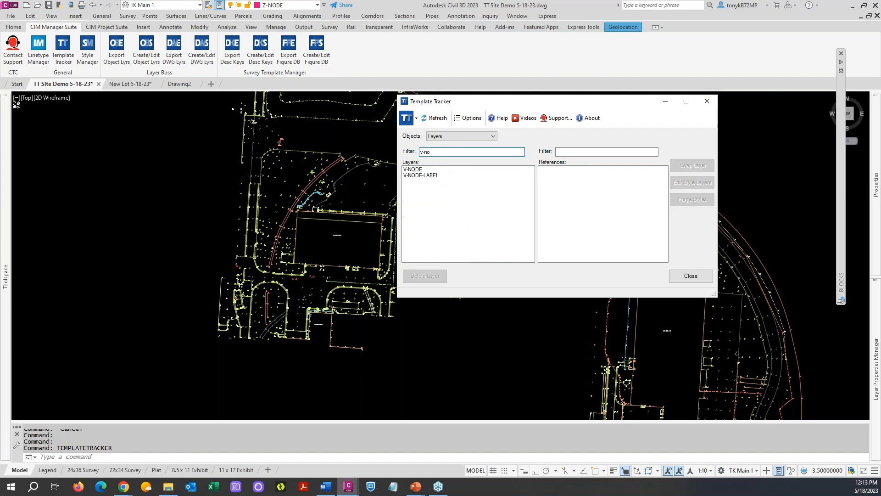
click(423, 170)
click(422, 176)
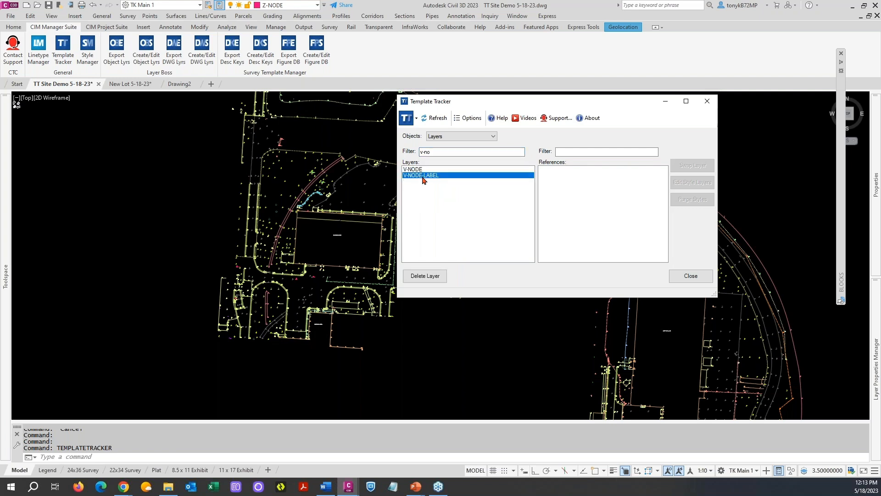
Step: Change the layer filter to "node" and review the references of layer Z-NODE
drag(444, 152, 419, 152)
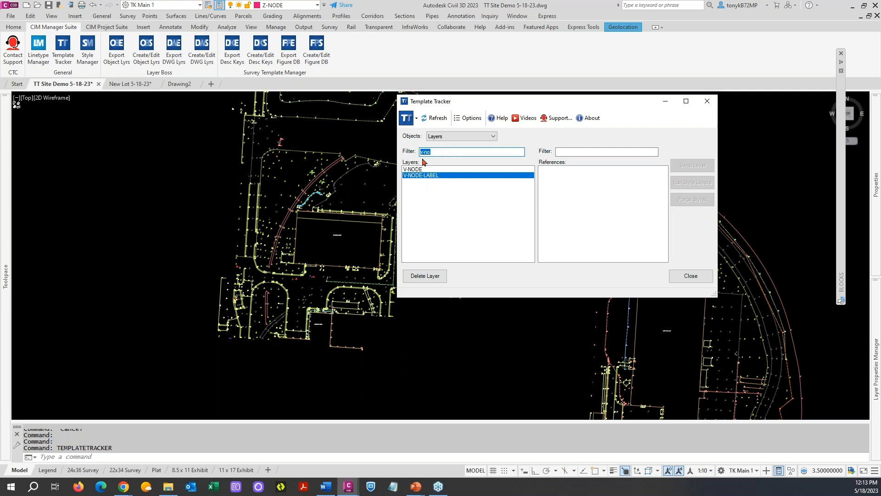
text(node)
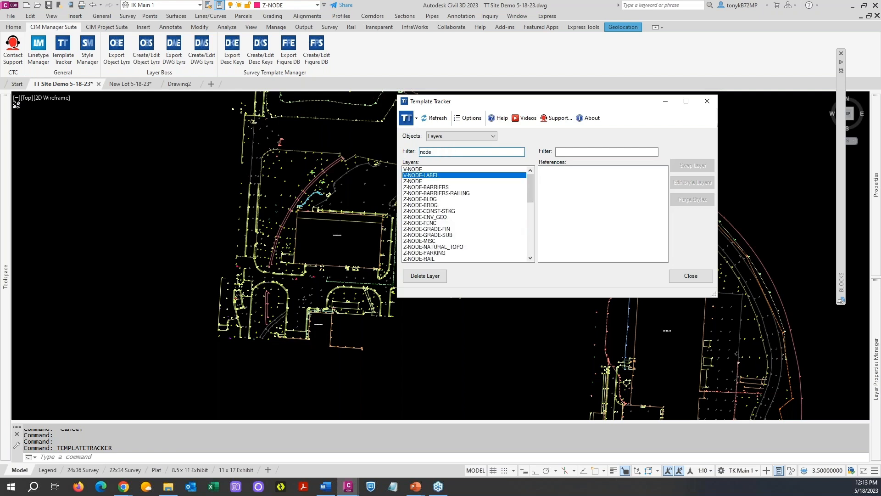
click(418, 183)
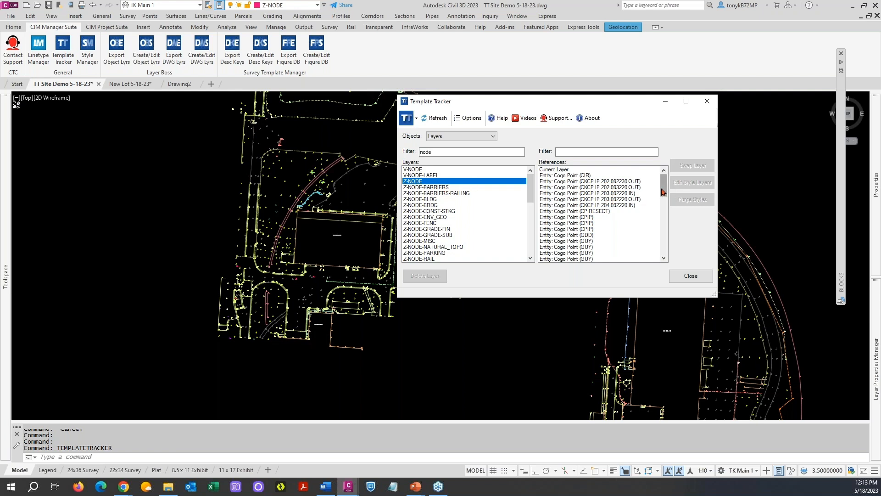
mouse_move(663, 191)
mouse_down()
mouse_move(655, 246)
mouse_move(657, 192)
mouse_up()
Step: Swap all Cogo Point references on layer Z-NODE, from CIR through TB2C, to layer V-NODE
click(564, 175)
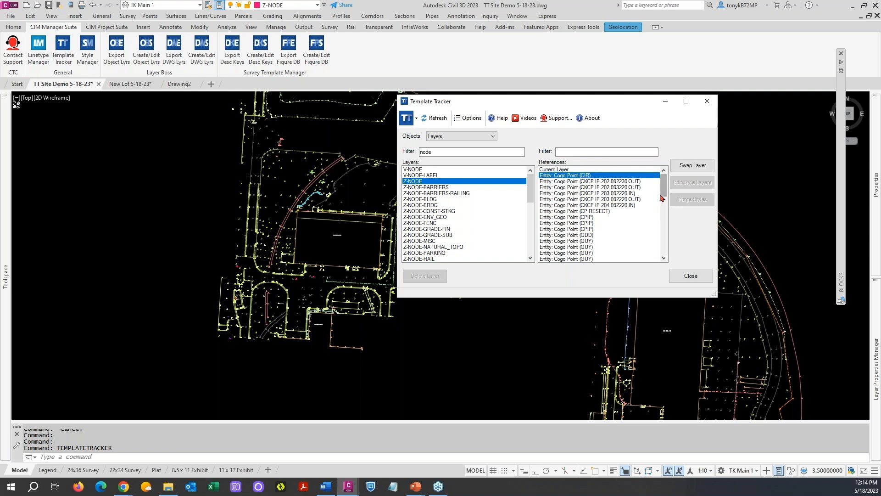
drag(665, 194, 662, 216)
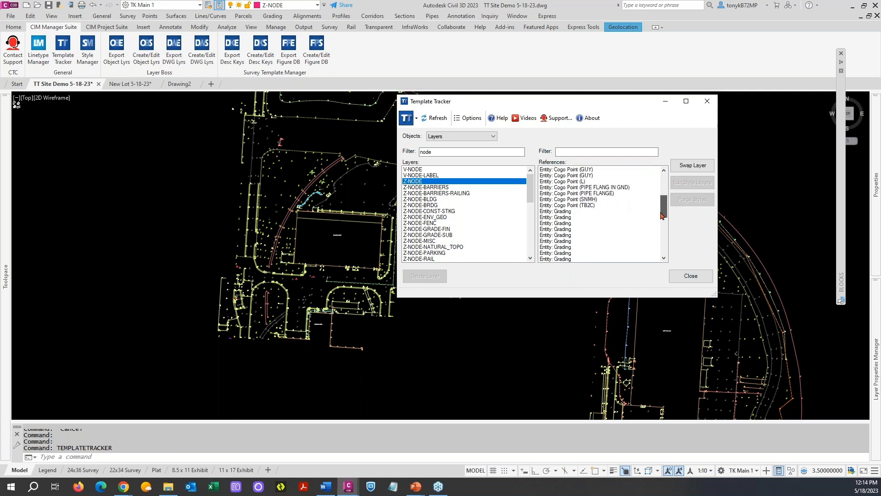
shift+click(555, 206)
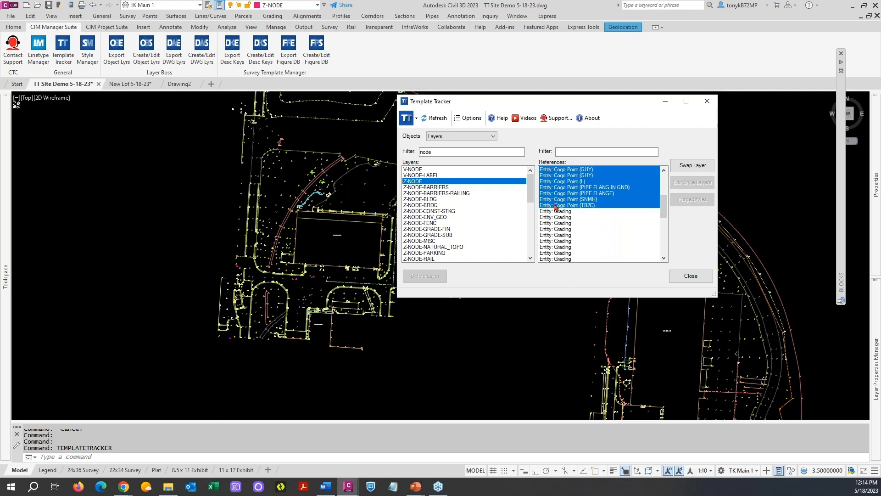
click(683, 166)
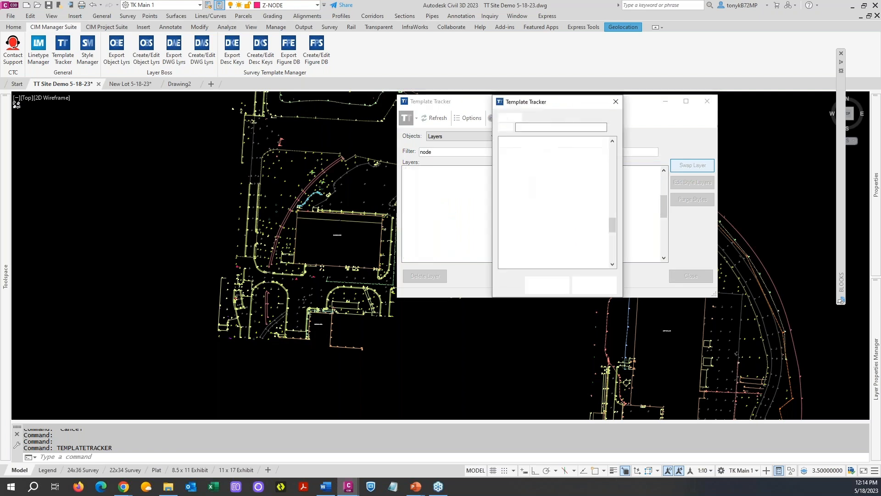
click(539, 126)
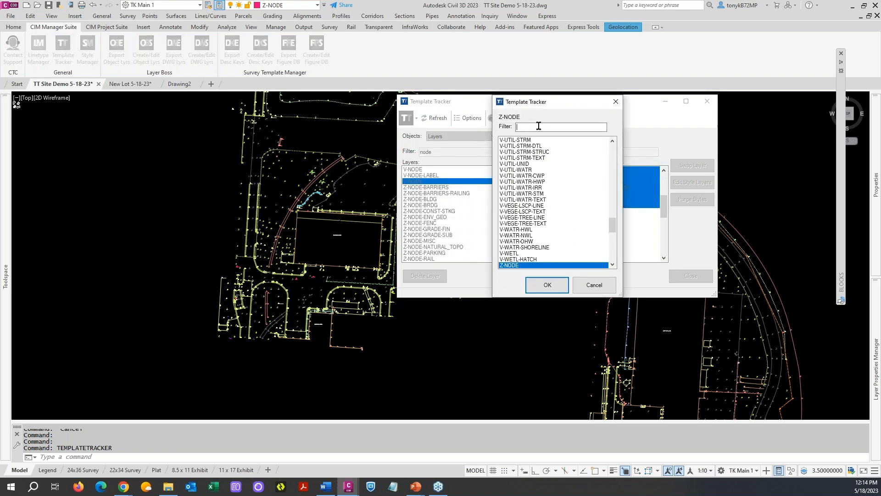
text(no)
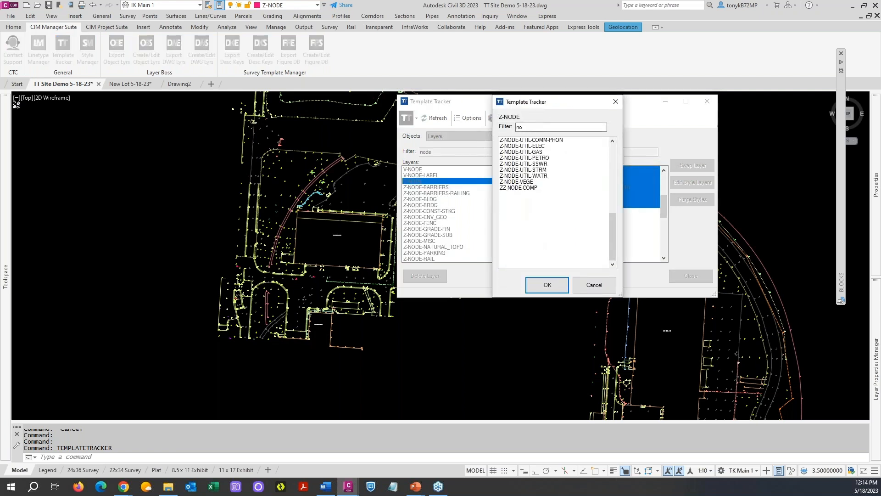
text(de)
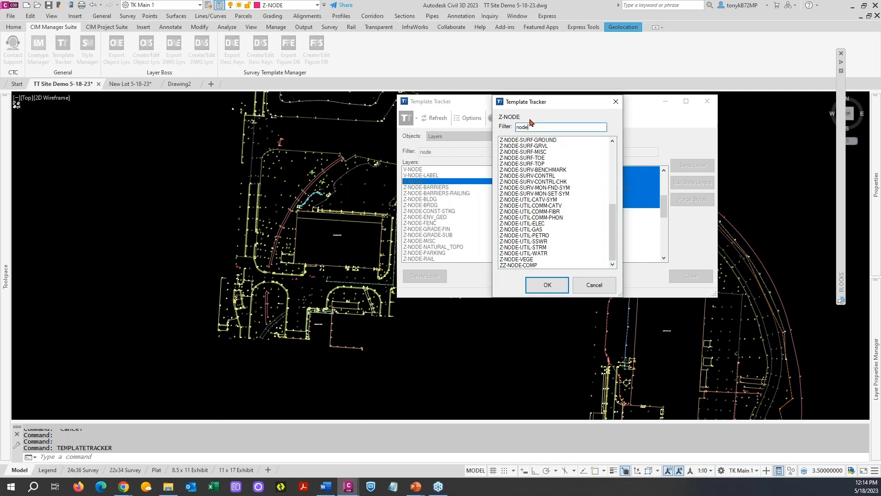
drag(612, 218, 612, 158)
click(510, 140)
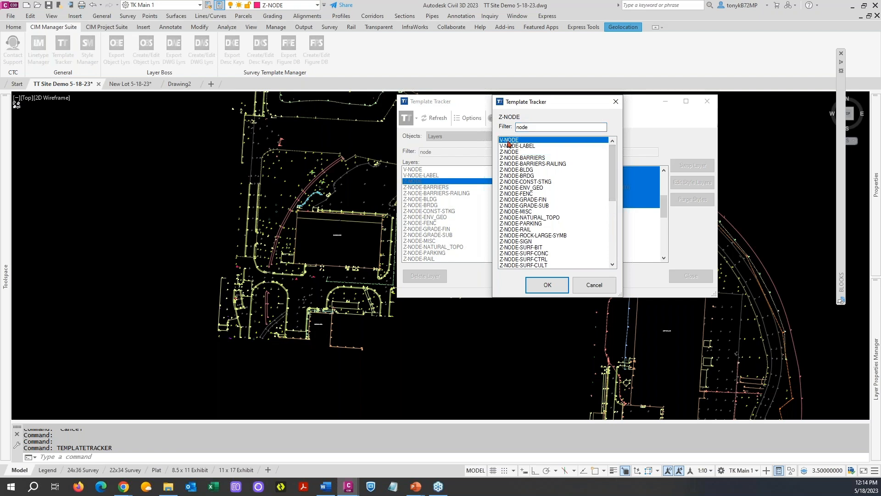
click(548, 286)
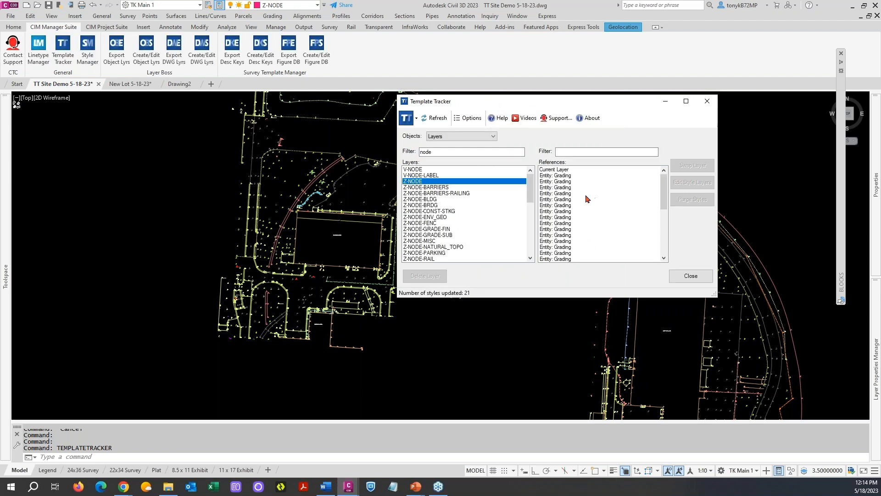
Step: List the references of layer V-NODE and zoom the drawing to one of its CPIP Cogo Points
click(422, 171)
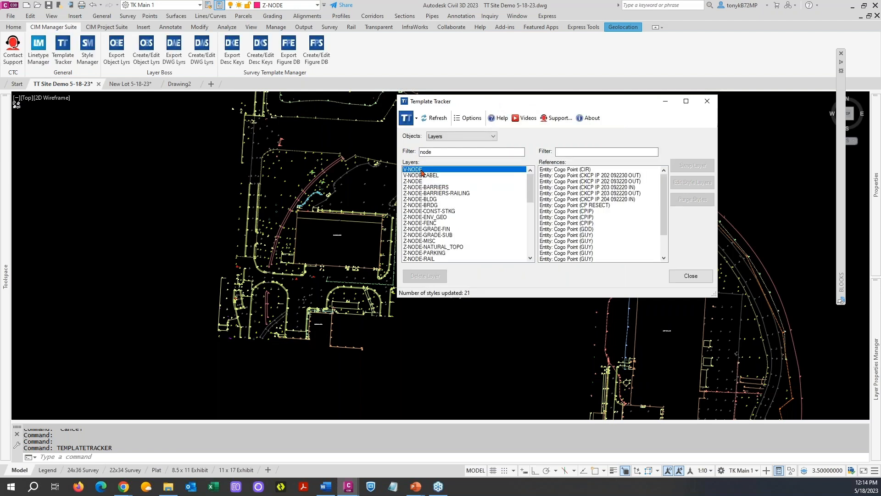
click(569, 218)
right_click(570, 222)
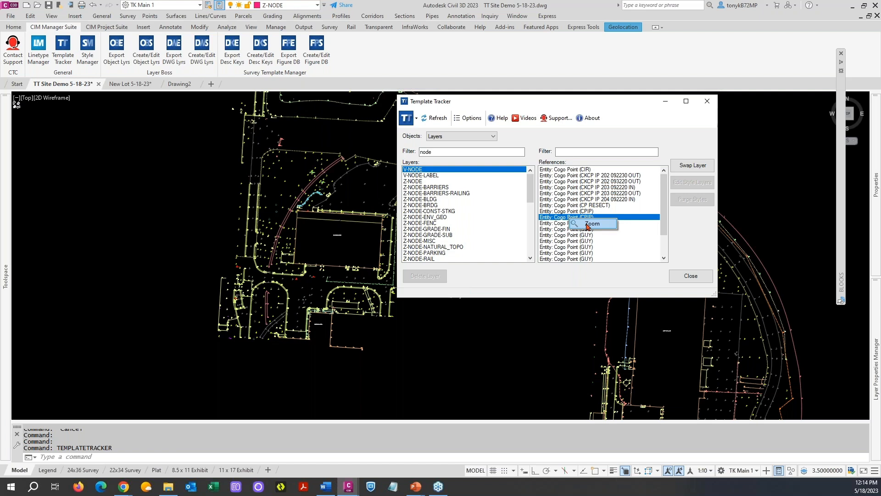
click(590, 224)
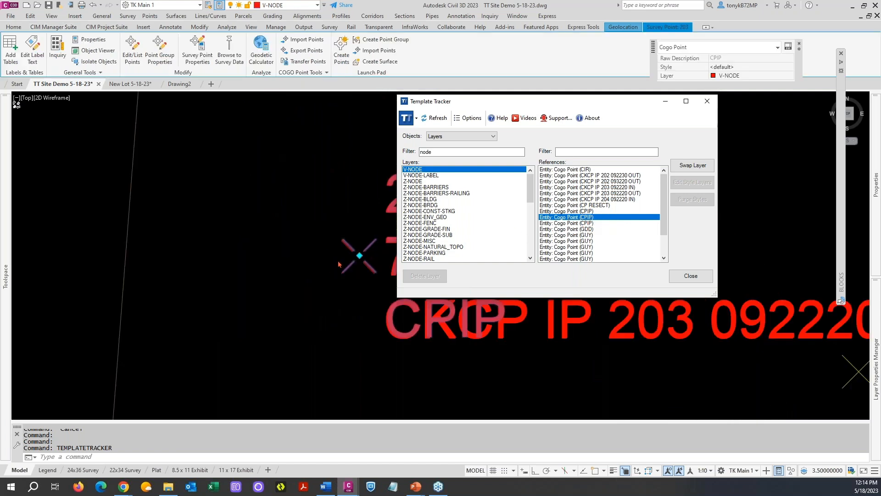
Step: Zoom the drawing to a GUY Cogo Point on layer V-NODE, view its surroundings and clear the selection
click(569, 242)
right_click(569, 242)
click(586, 249)
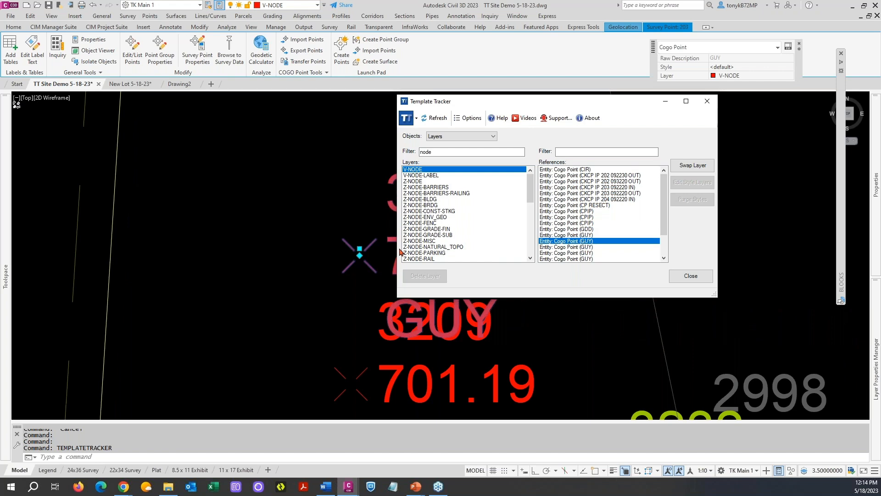
scroll(316, 283, down, 3)
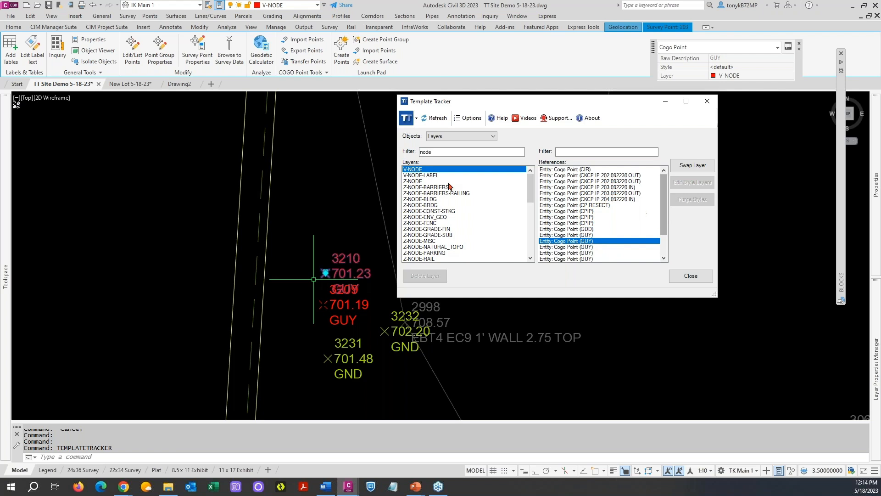
key(Escape)
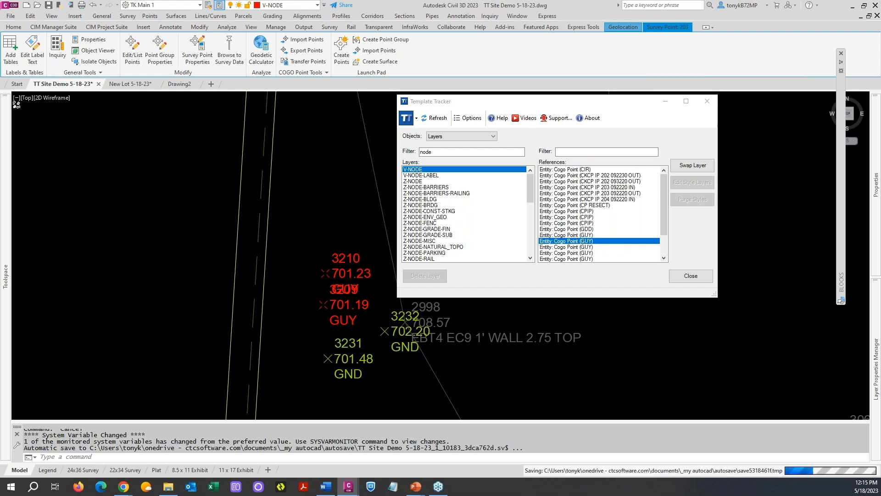
Step: List the references of layer Z-NODE and zoom the drawing to its first Grading entity
click(418, 182)
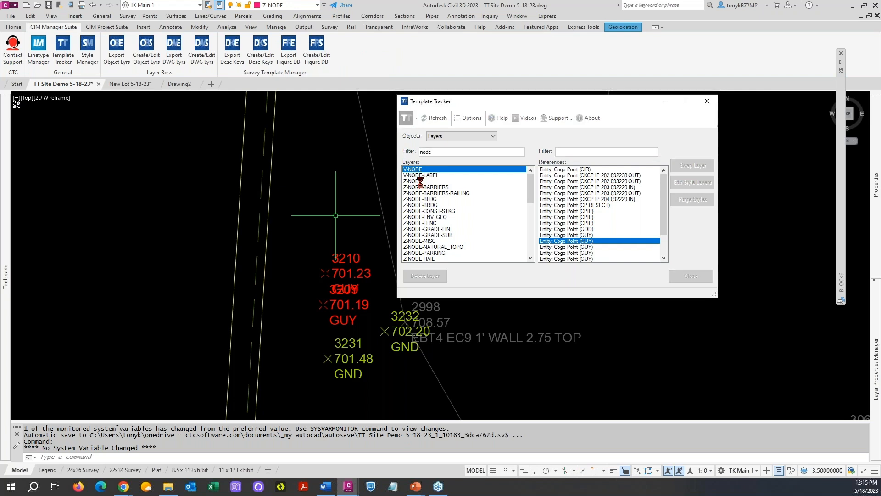
click(437, 211)
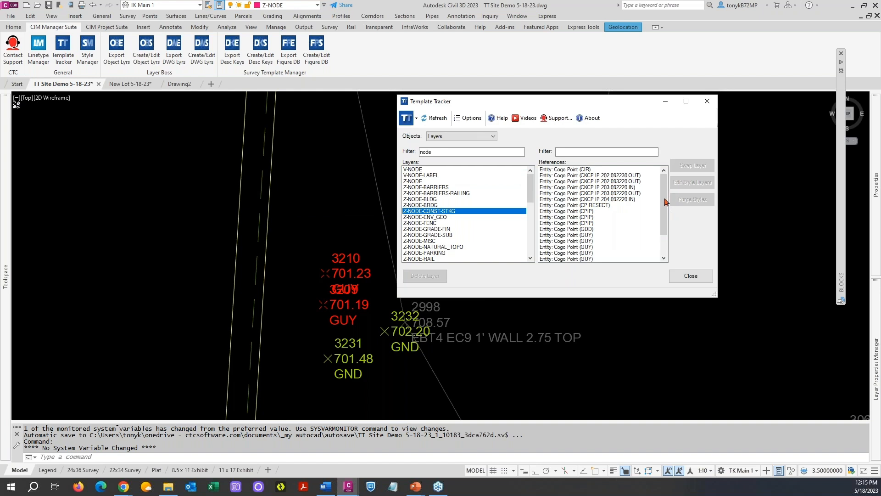
click(422, 182)
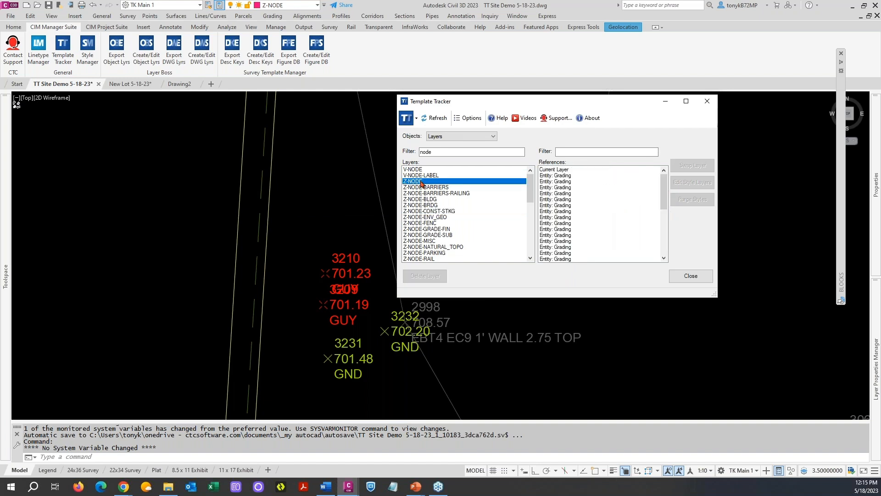
click(563, 177)
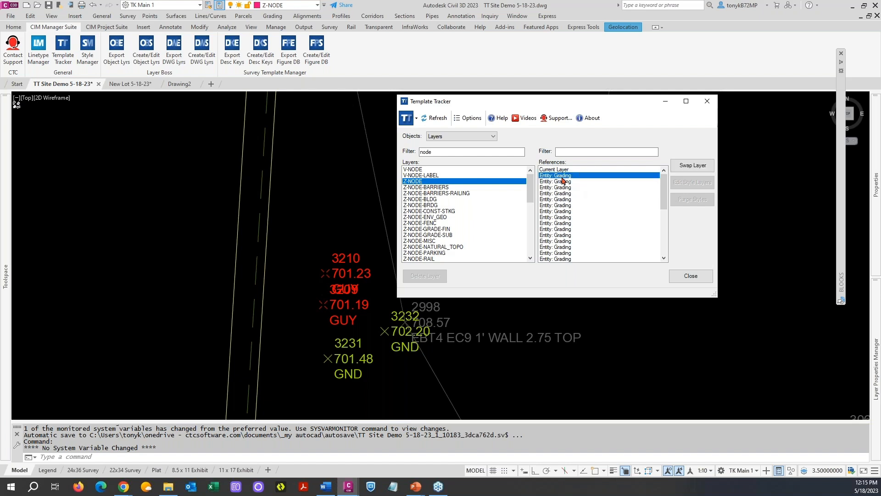
right_click(561, 179)
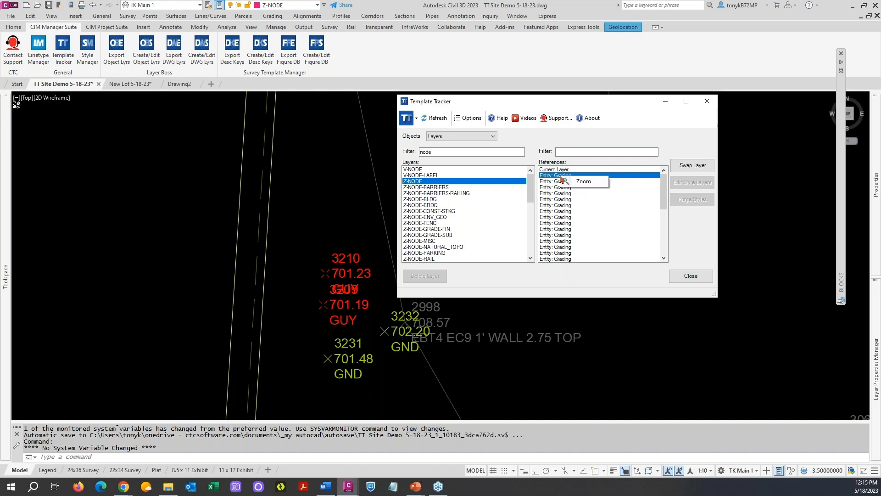
click(587, 183)
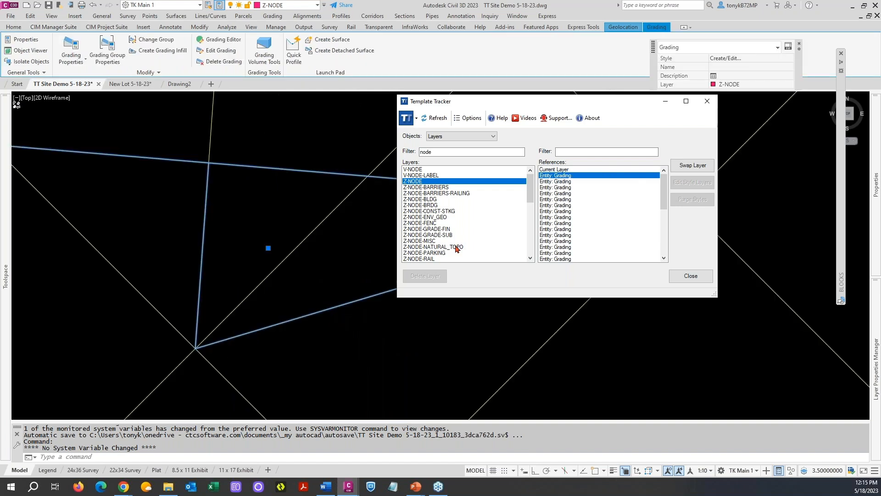
Step: Move the Template Tracker window clear of the highlighted Grading entity and examine the entity and nearby survey points
scroll(343, 251, down, 4)
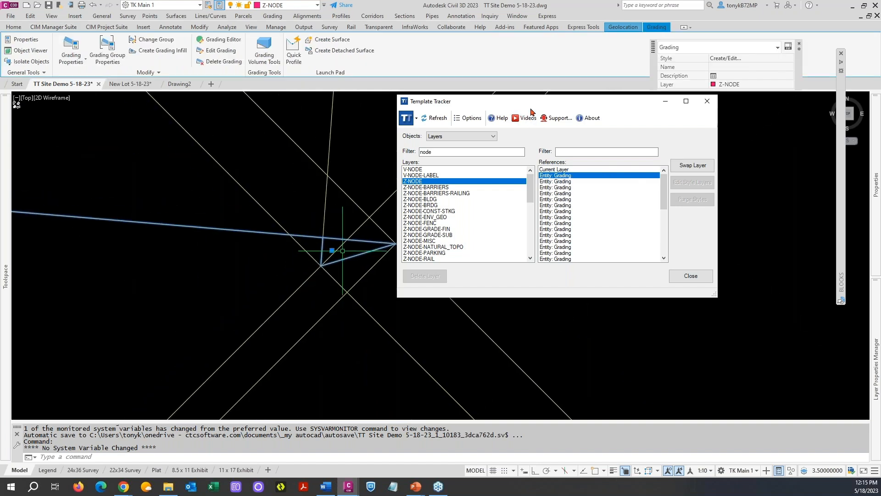
drag(528, 102, 689, 56)
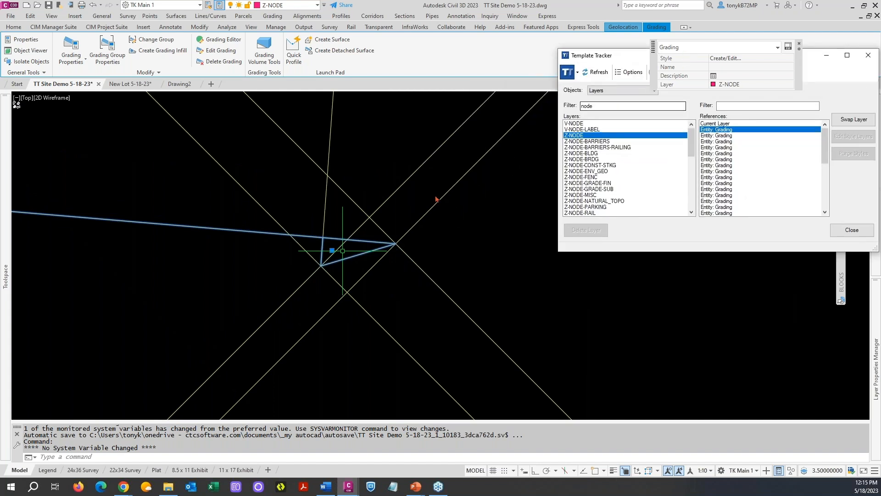
scroll(353, 255, down, 2)
scroll(353, 255, down, 5)
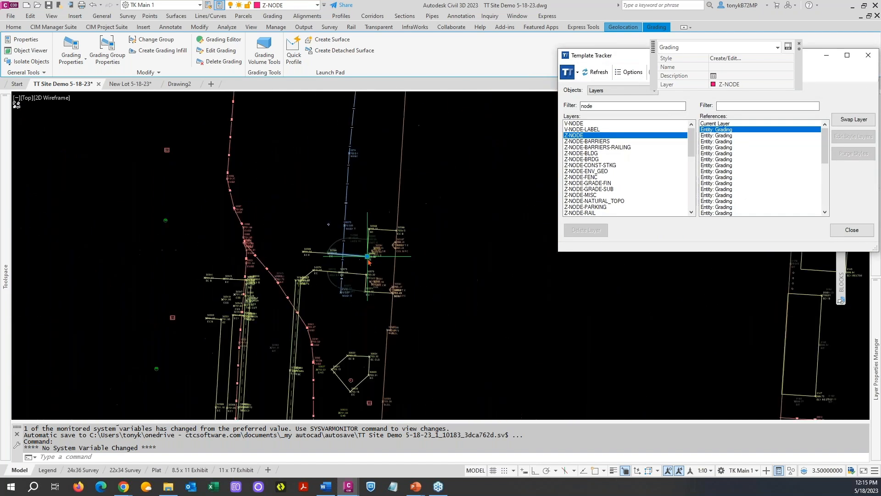
scroll(365, 263, up, 10)
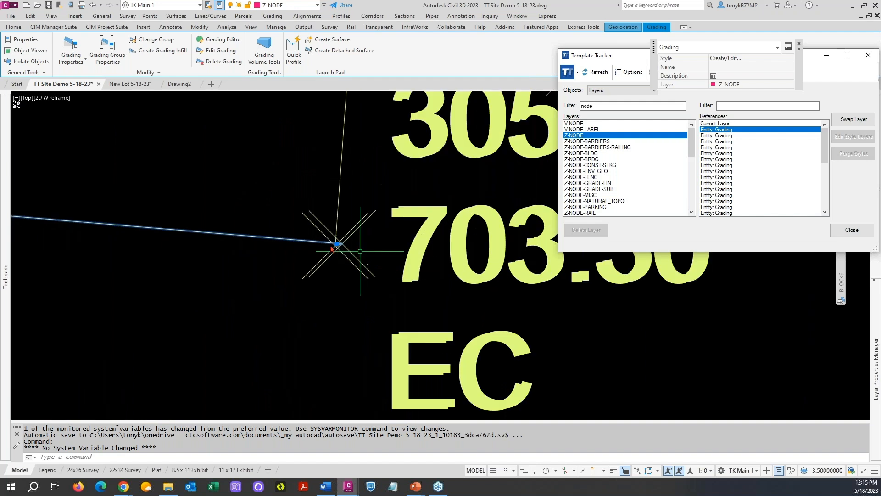
scroll(331, 246, down, 6)
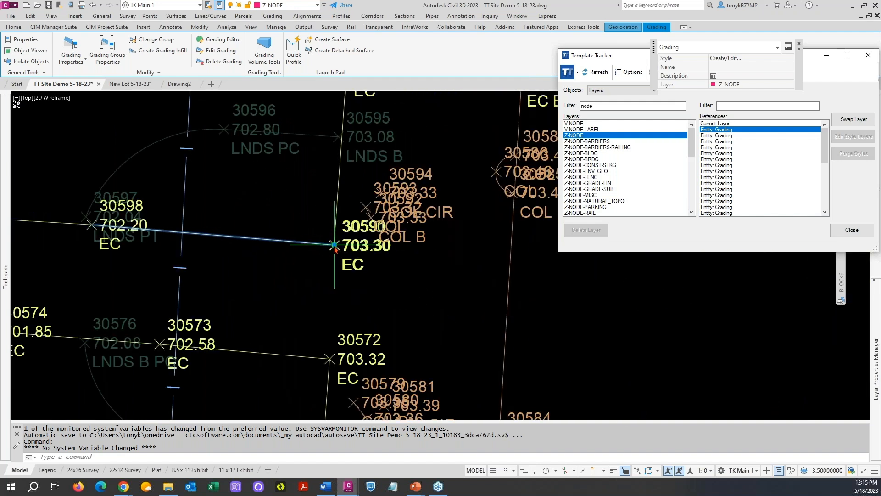
Step: Zoom the drawing to another Grading entity referencing layer Z-NODE and clear the selection
scroll(335, 247, down, 6)
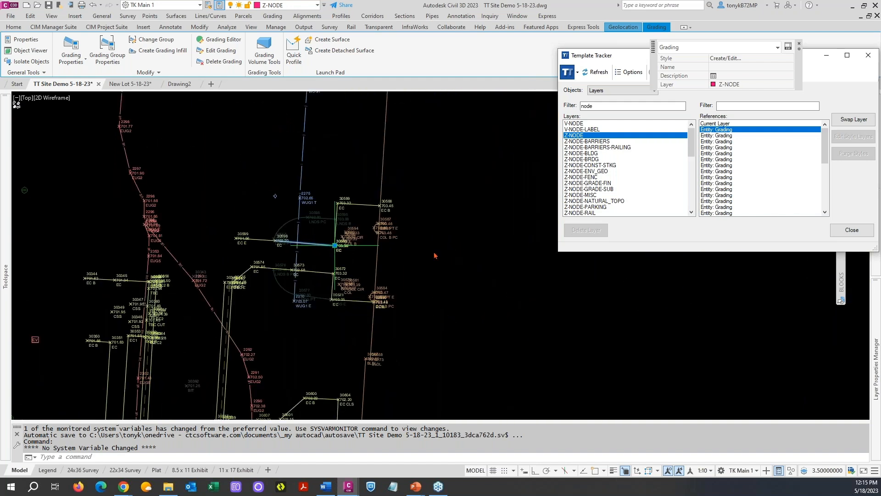
click(720, 184)
right_click(720, 187)
click(744, 192)
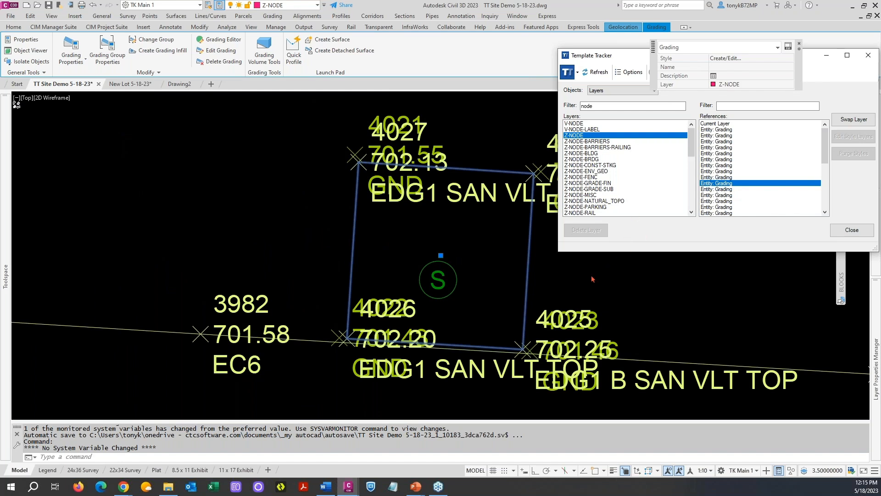
key(Escape)
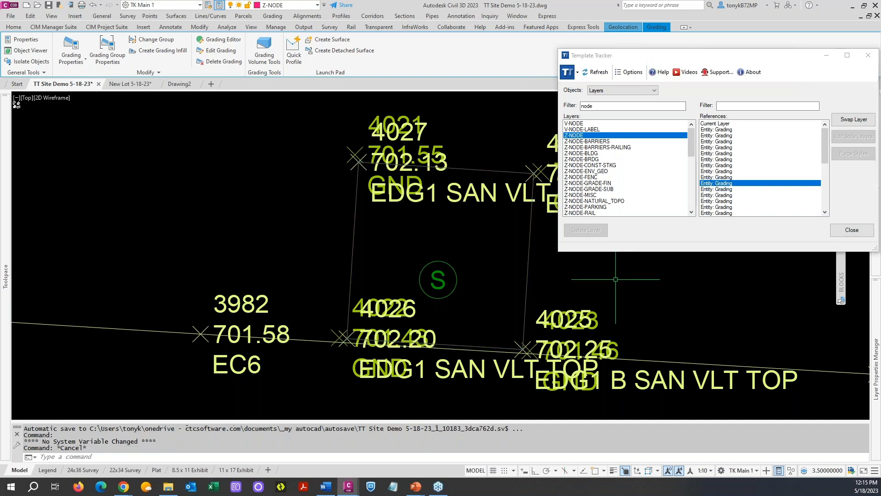
Step: Clear the "node" layer filter, list the references of layer 0 and look through its block entities
click(686, 72)
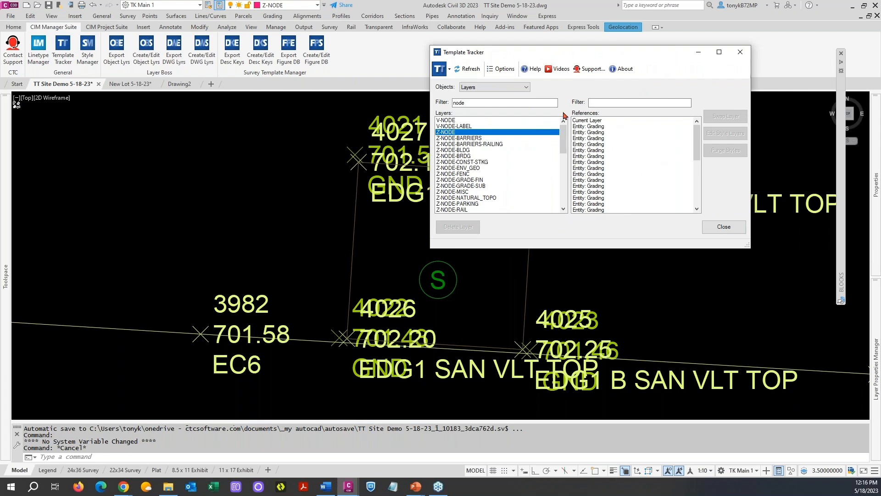
double_click(478, 103)
key(BackSpace)
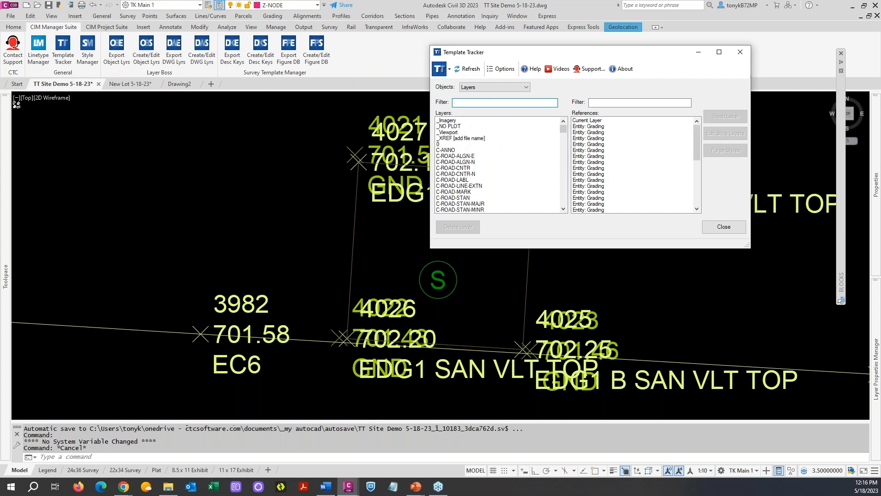
click(439, 144)
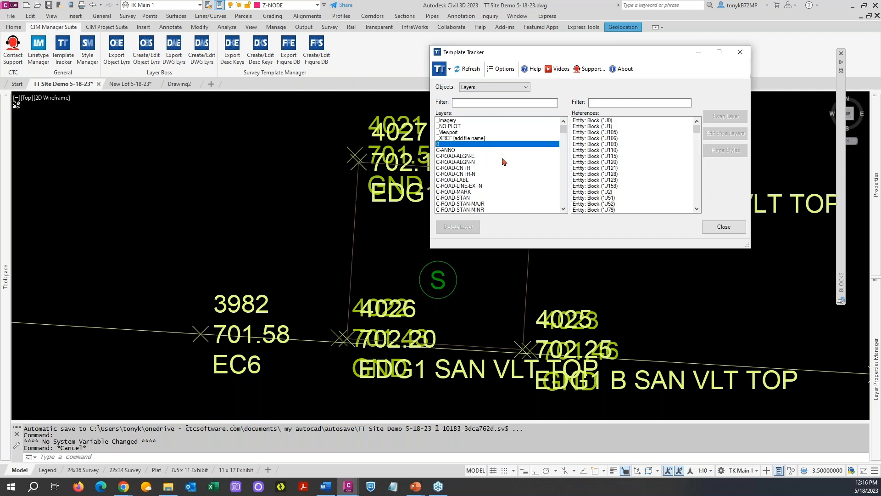
scroll(668, 138, down, 10)
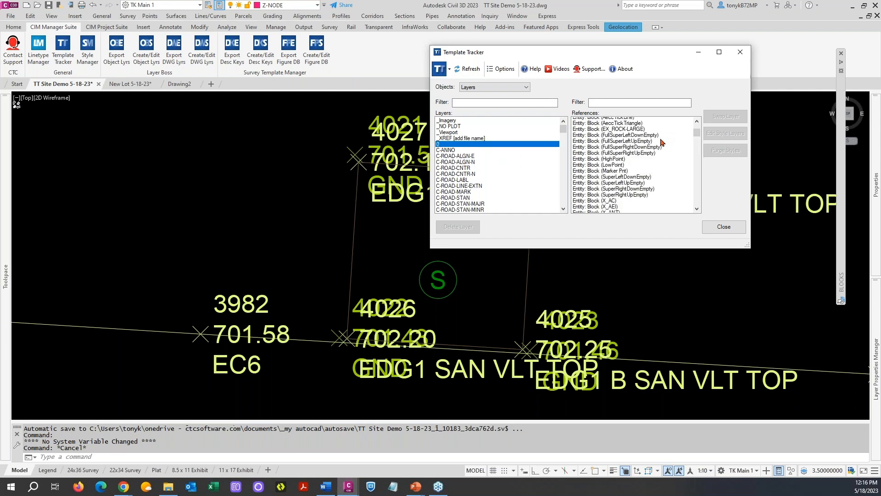
scroll(664, 167, down, 12)
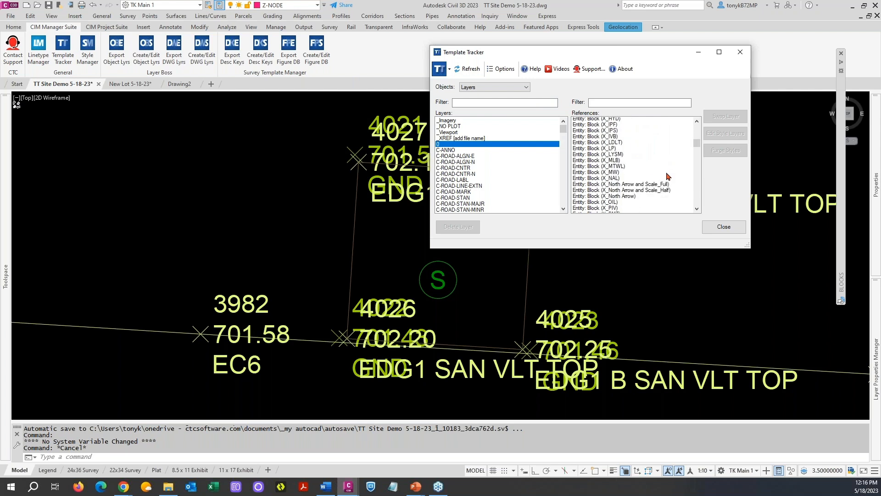
scroll(667, 177, down, 1)
Step: Filter the references of layer 0 by "block" and review the listed blocks
click(607, 103)
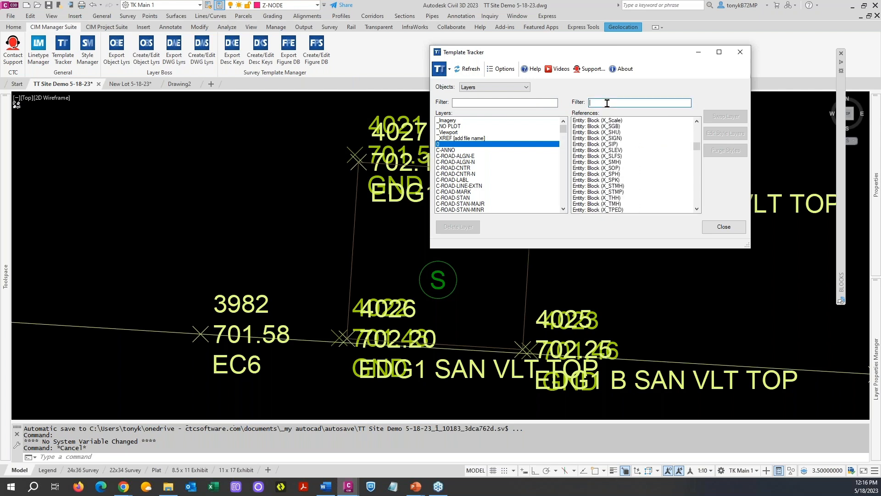
text(block)
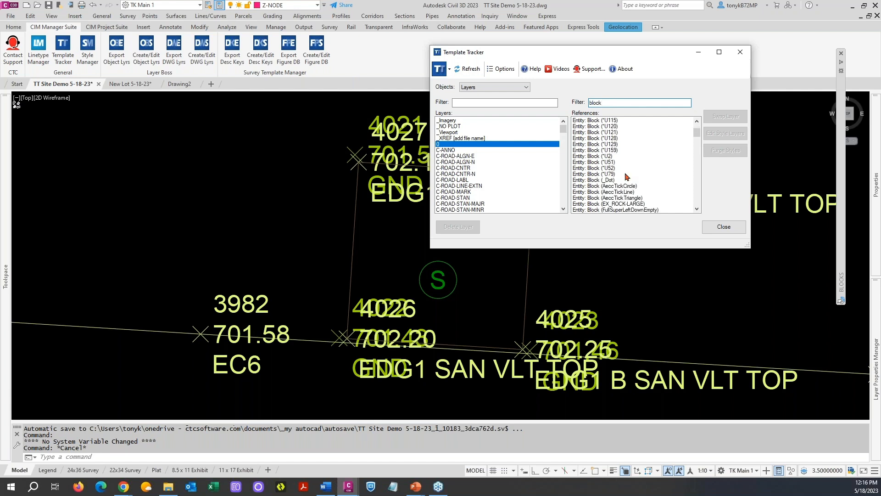
scroll(628, 162, down, 15)
scroll(627, 161, down, 10)
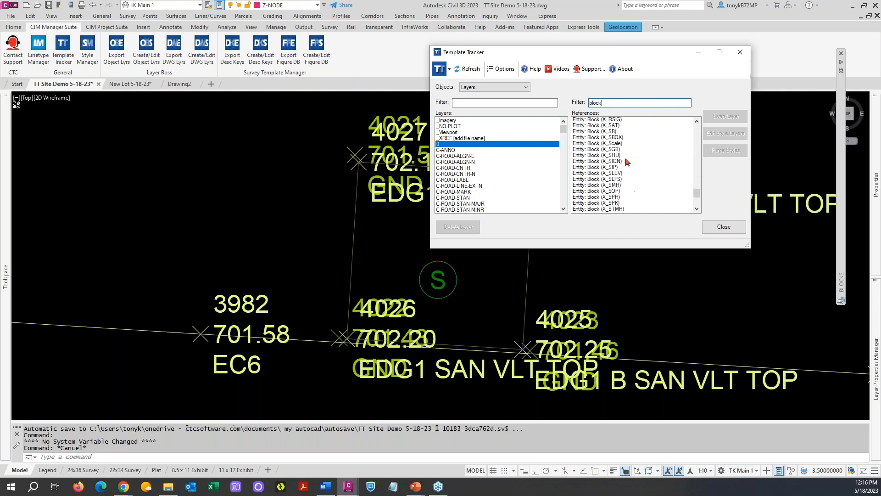
Step: Filter the references of layer 0 by "ali" and open the style layers of Alignment Style (CTC - Existing) for editing
drag(606, 102, 581, 106)
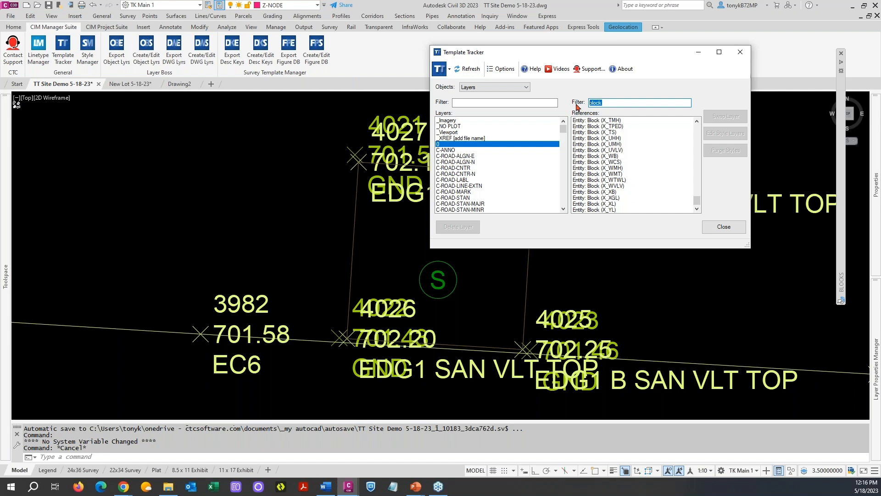
text(ali)
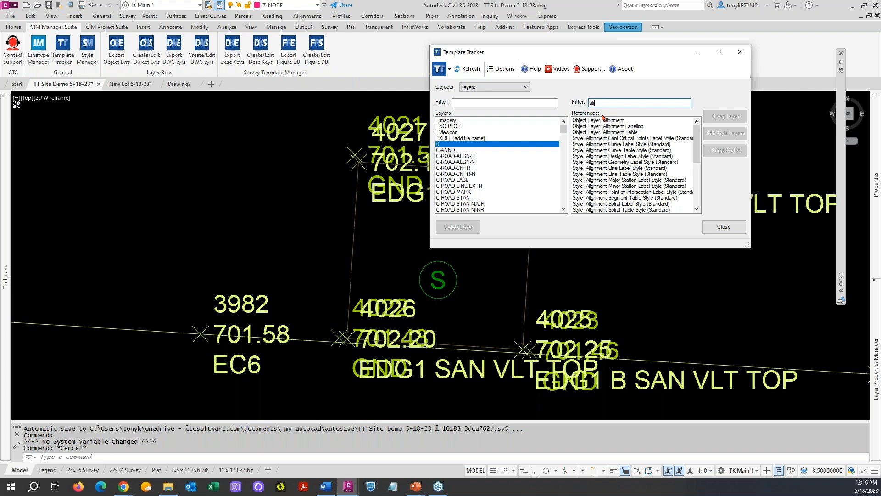
scroll(610, 148, down, 10)
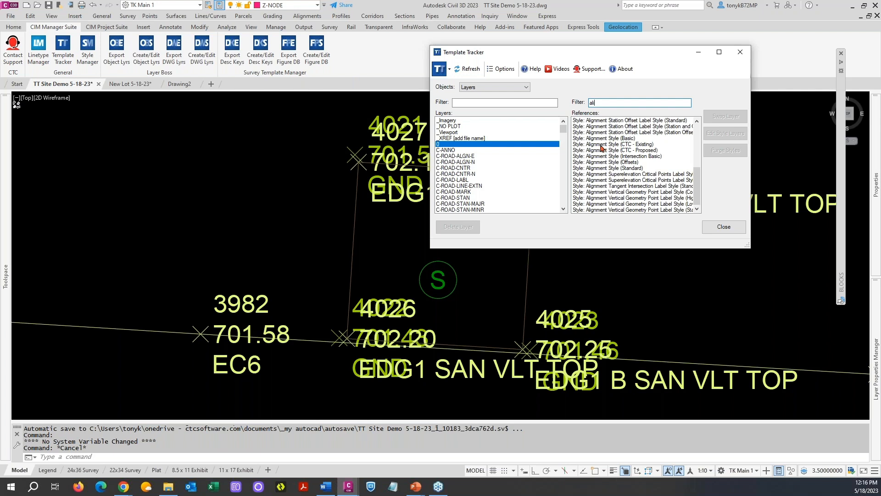
click(602, 145)
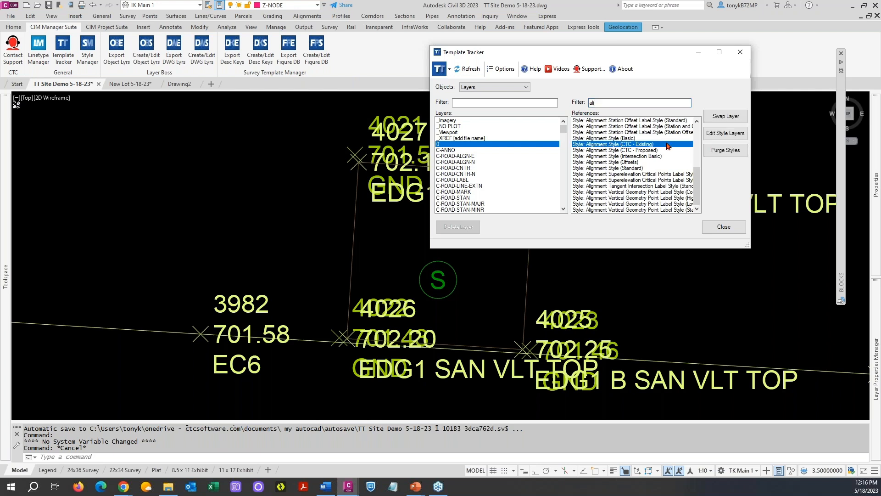
click(714, 134)
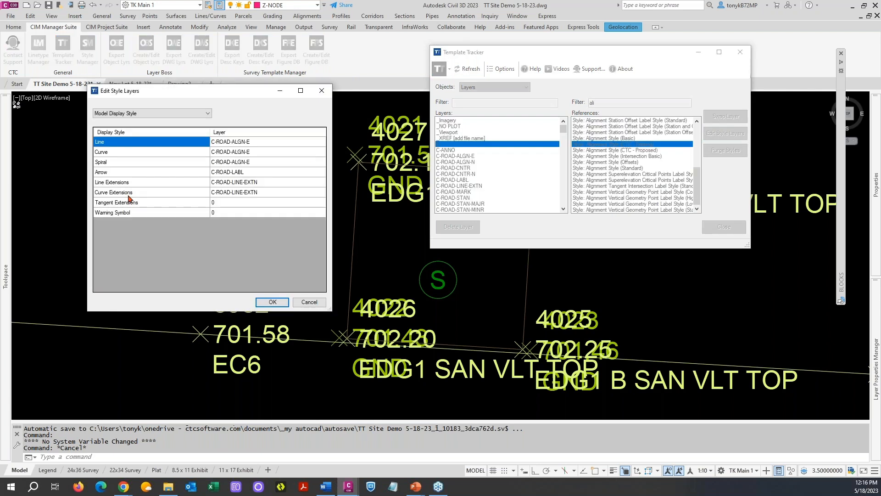
Step: Assign the Tangent Extensions component of the CTC - Existing alignment style to layer C-ROAD-LINE-EXTN
double_click(233, 206)
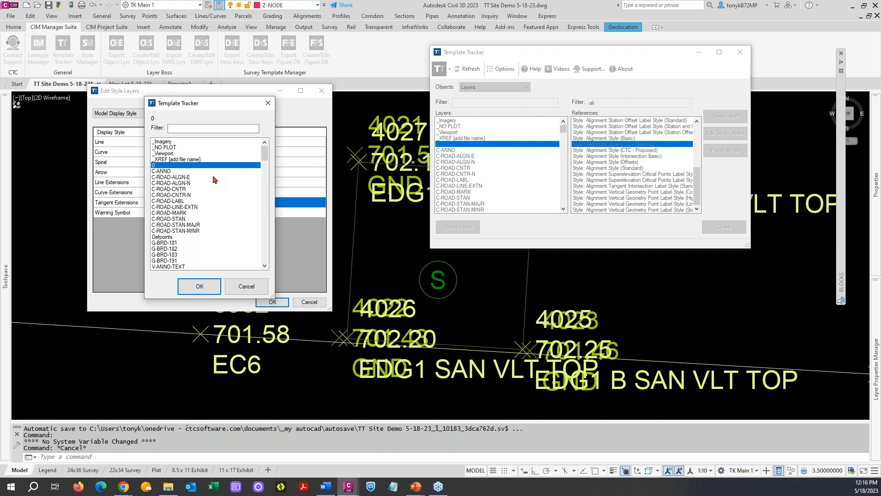
drag(212, 108, 378, 79)
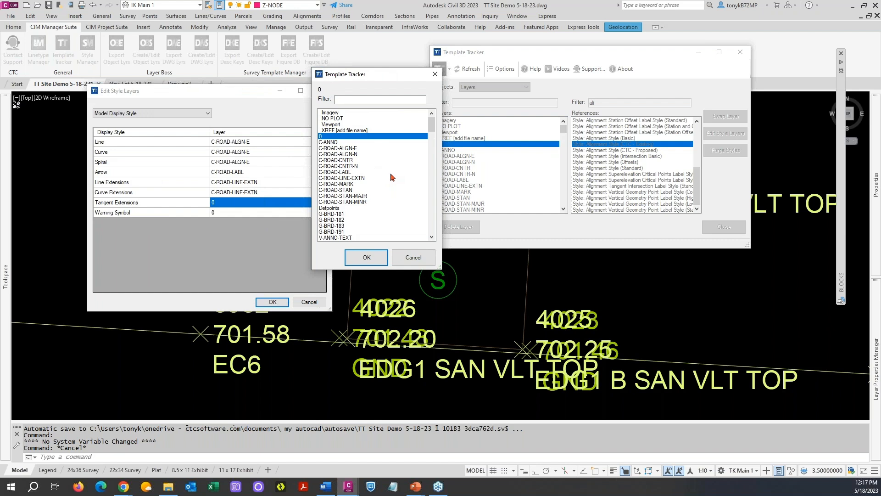
click(363, 178)
click(365, 258)
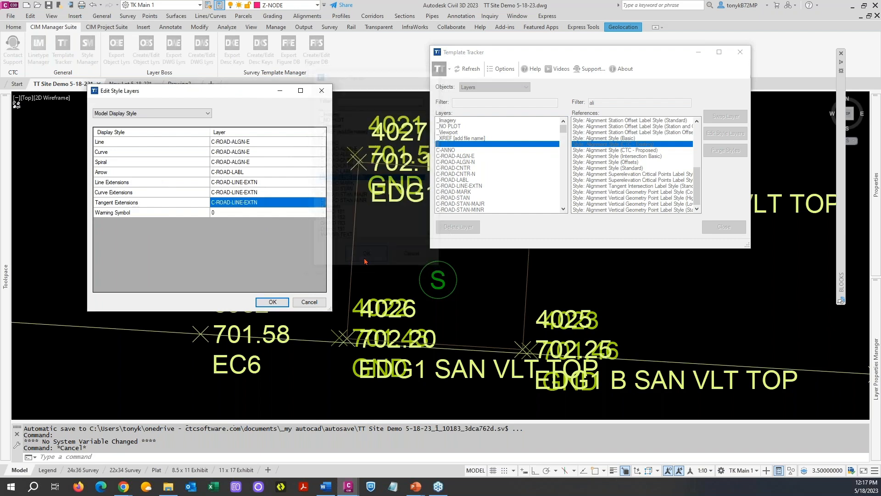
Step: Assign the style's Warning Symbol component to layer C-ANNO and apply the style layer edits
double_click(216, 213)
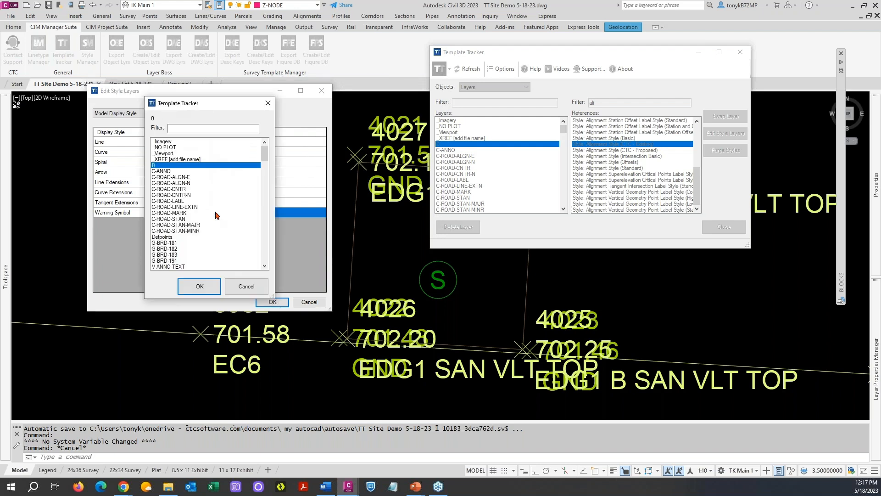
click(160, 171)
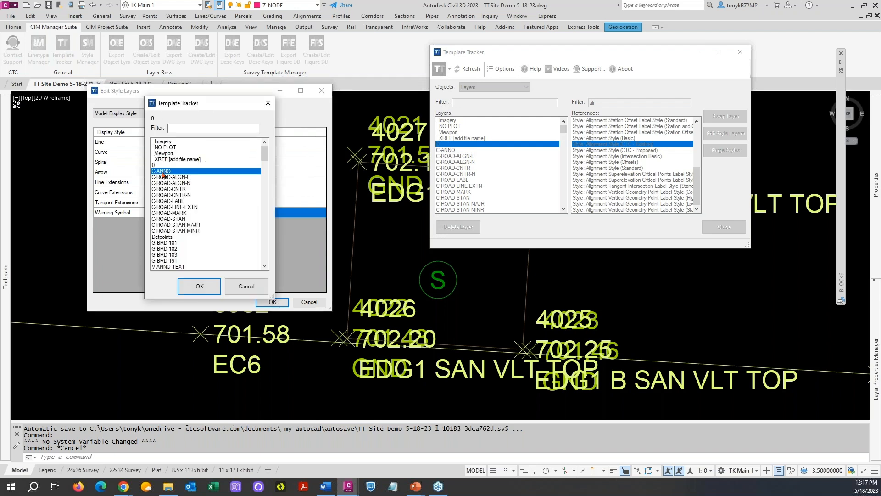
click(210, 286)
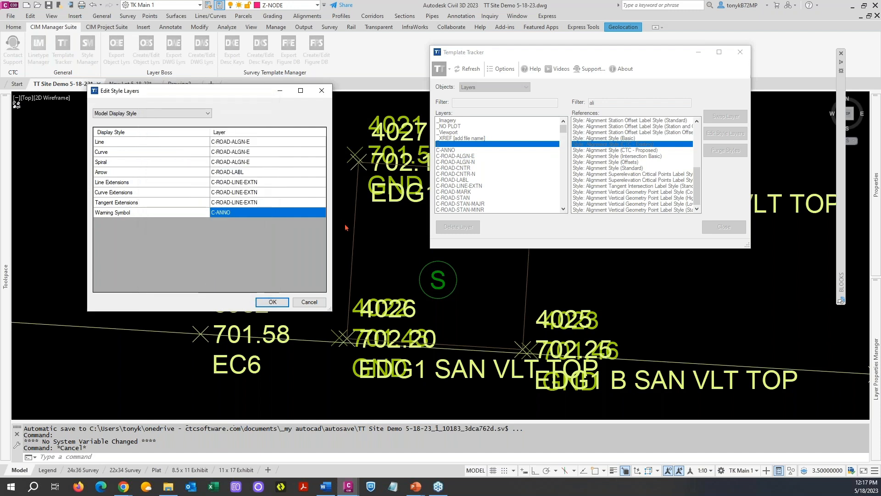
click(273, 302)
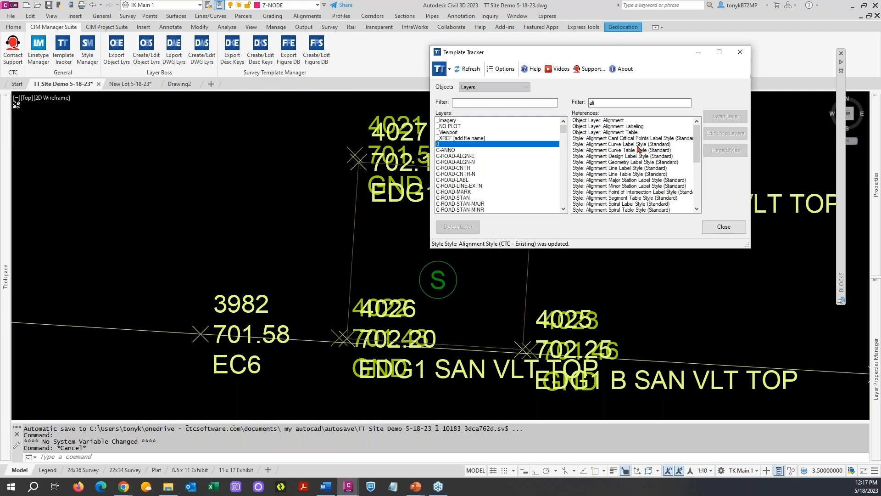
Step: Review the remaining alignment references of layer 0, then replace the reference filter with "block" and review the block entities again
scroll(629, 156, down, 5)
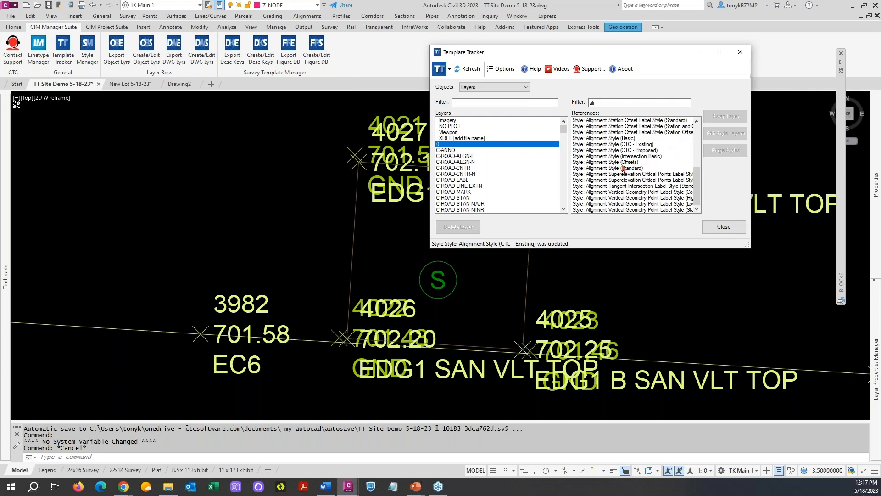
scroll(623, 169, up, 2)
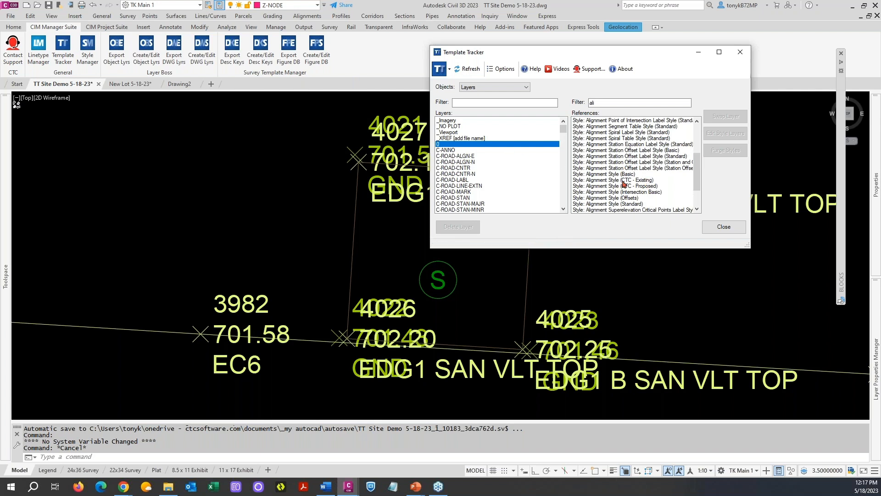
scroll(605, 185, down, 2)
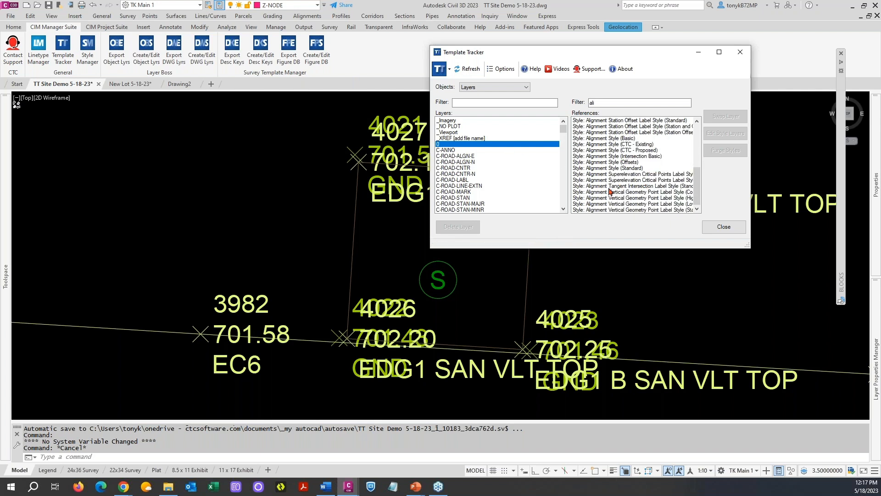
double_click(595, 100)
text(block)
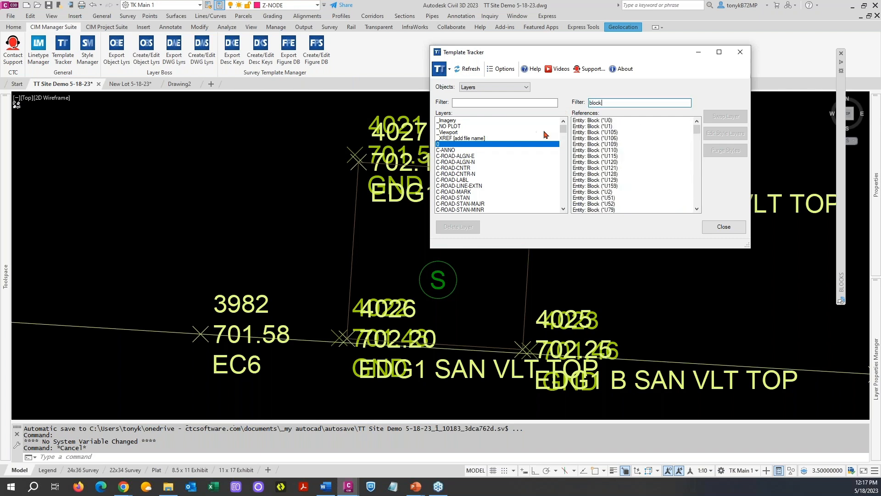
scroll(611, 181, down, 10)
scroll(610, 181, down, 10)
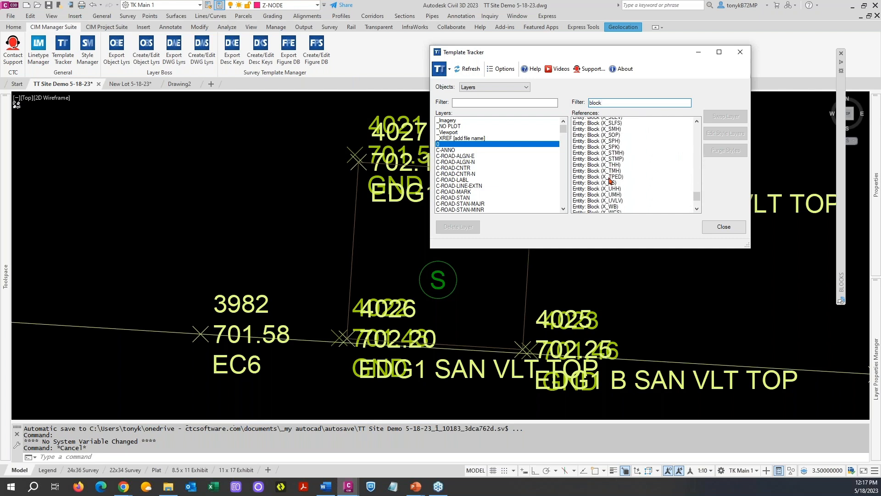
scroll(610, 180, down, 3)
Step: Clear the reference filter, browse to the object layer references of layer 0 and select Pressure Part Table
drag(604, 103, 577, 104)
key(BackSpace)
scroll(627, 180, down, 6)
scroll(595, 184, down, 10)
scroll(595, 185, up, 8)
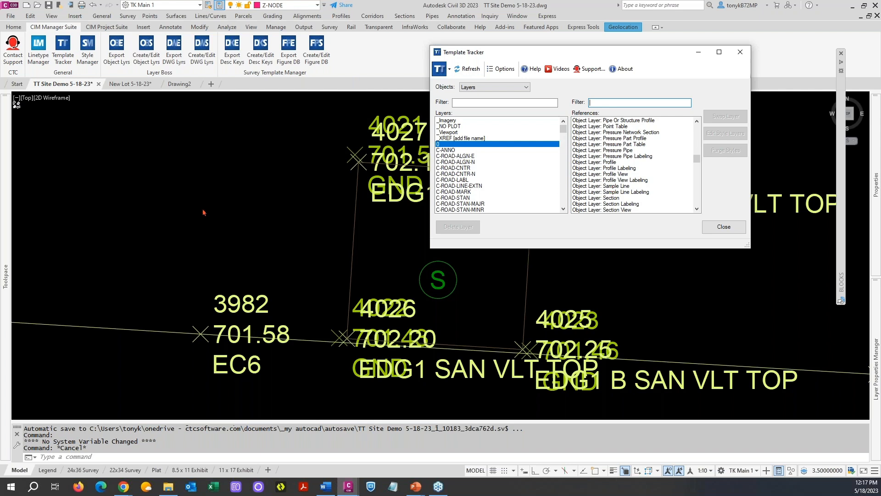
click(602, 144)
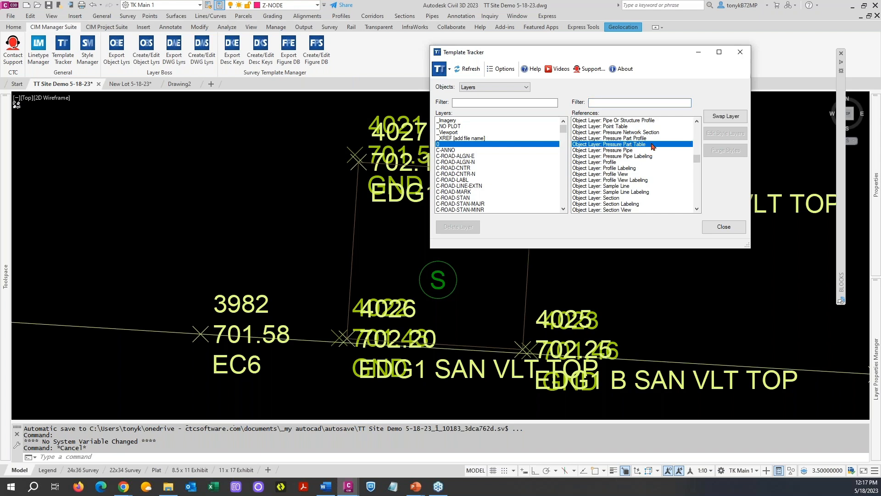
Step: Open the drawing settings of TT Site Demo 5-18-23 and examine the object layer assignments through to the end of the list
mouse_move(7, 221)
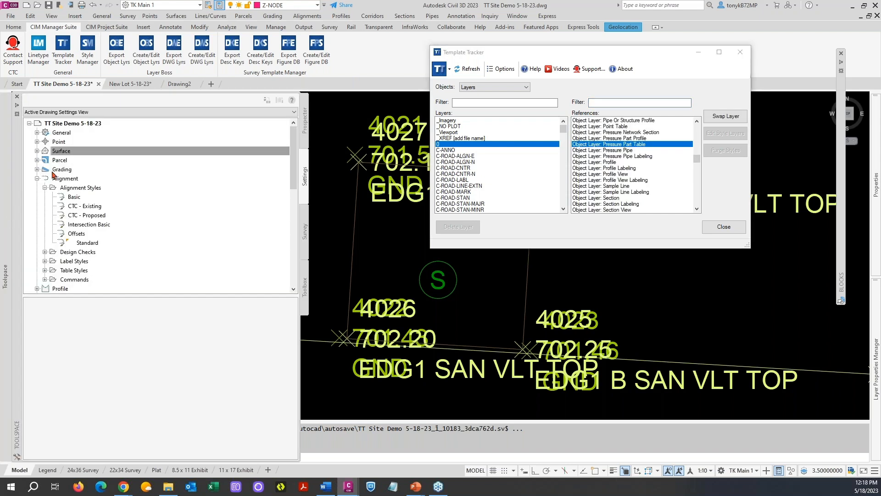
right_click(88, 125)
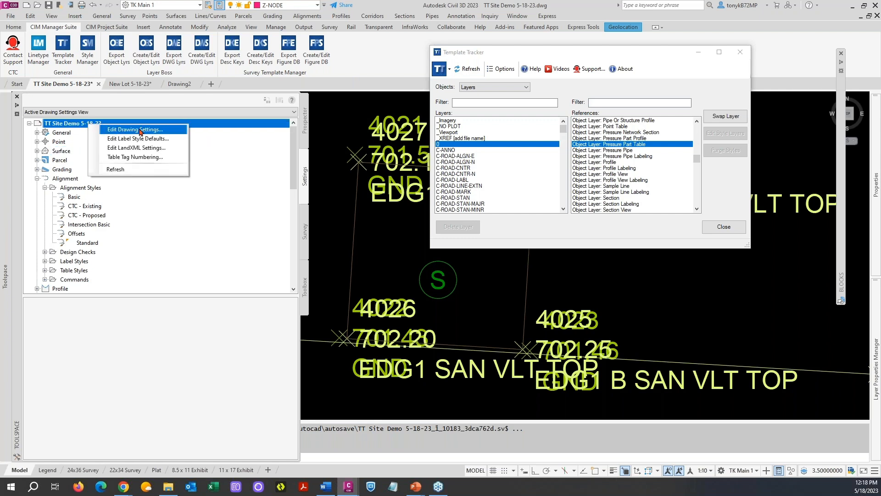
click(140, 131)
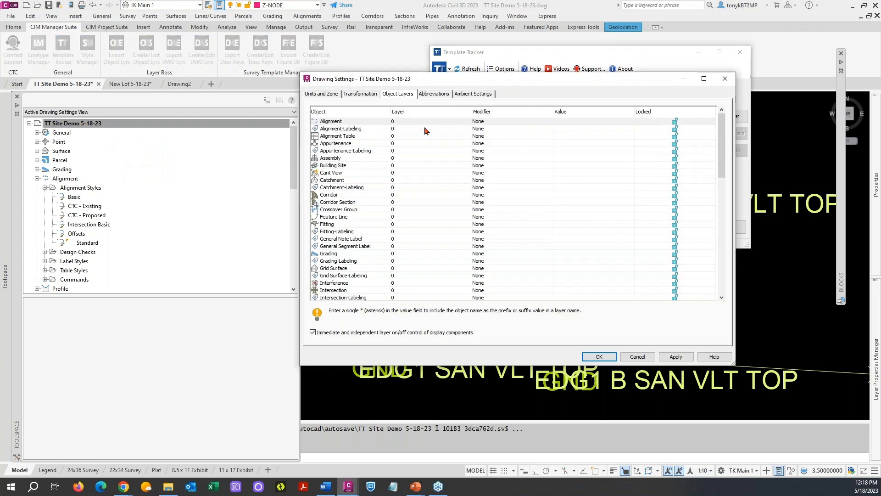
scroll(412, 152, down, 3)
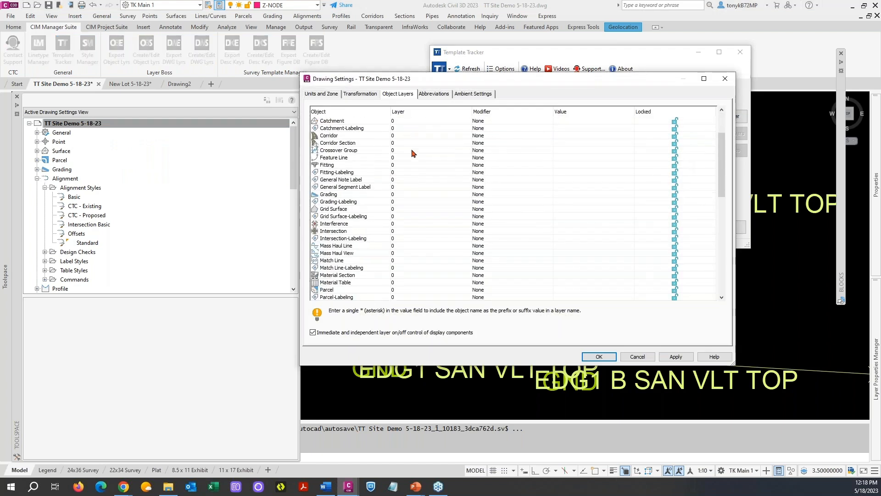
scroll(412, 151, down, 15)
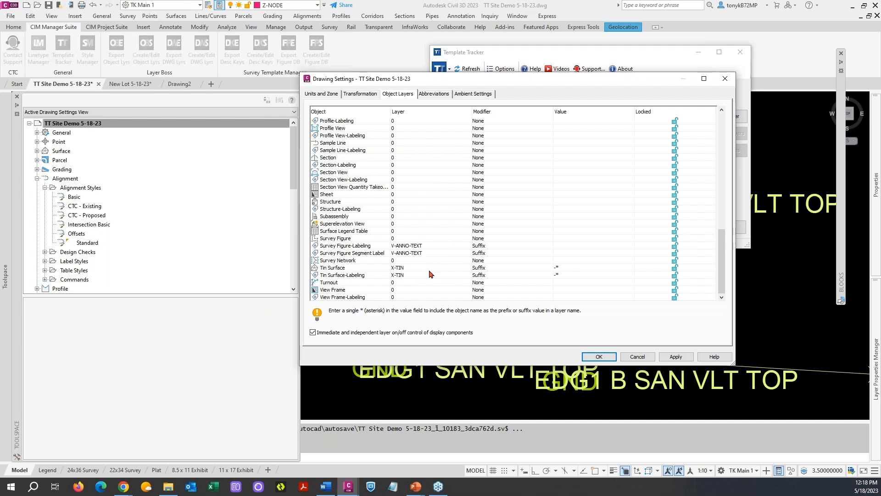
Step: Go back to the start of the object layer assignments and close the drawing settings without making changes
scroll(430, 274, up, 15)
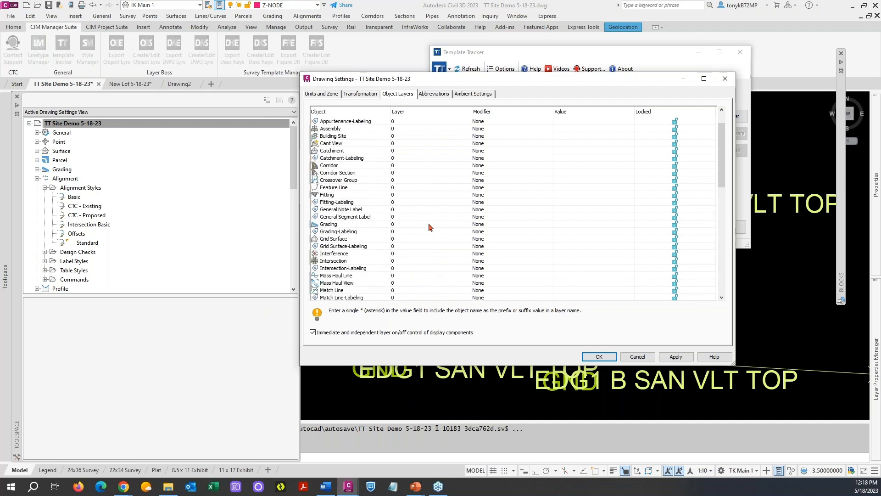
key(Home)
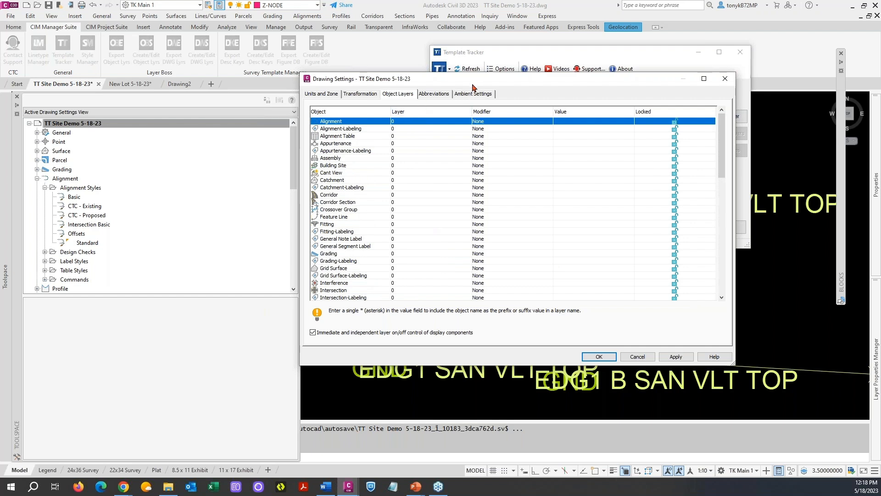
click(725, 79)
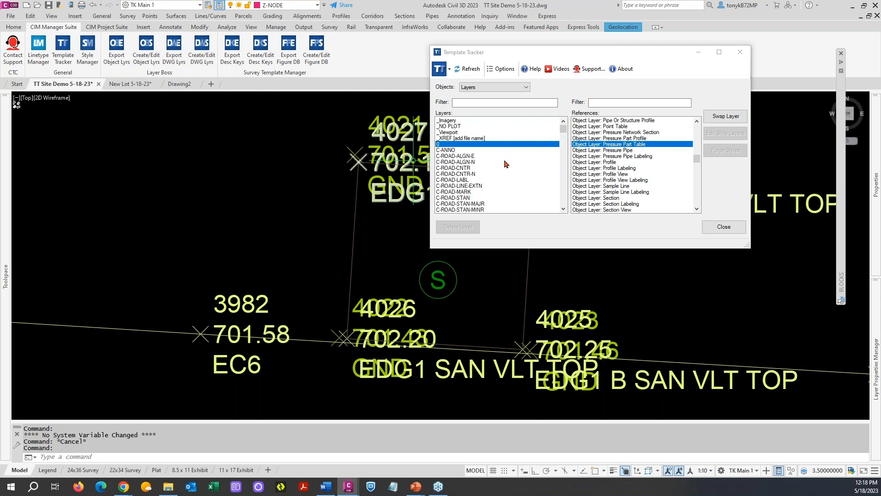
Step: Return to Template Tracker and switch the tracked objects from layers to Text Styles
click(518, 53)
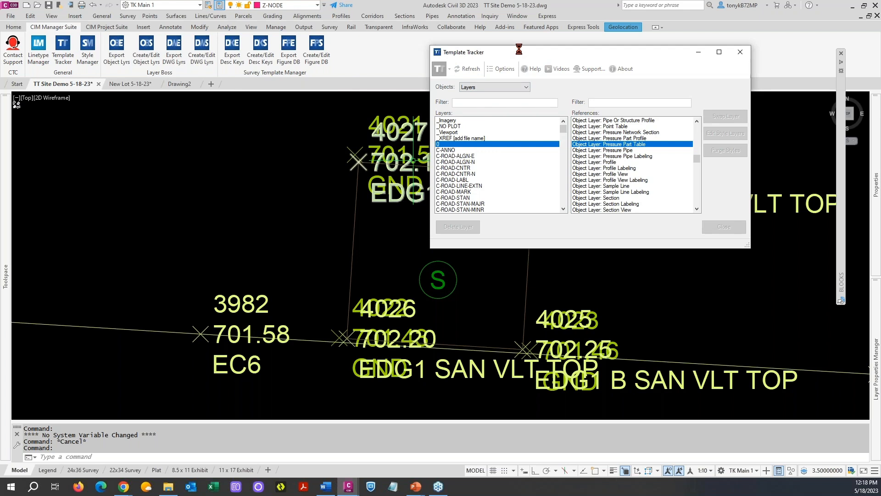
drag(521, 53, 499, 68)
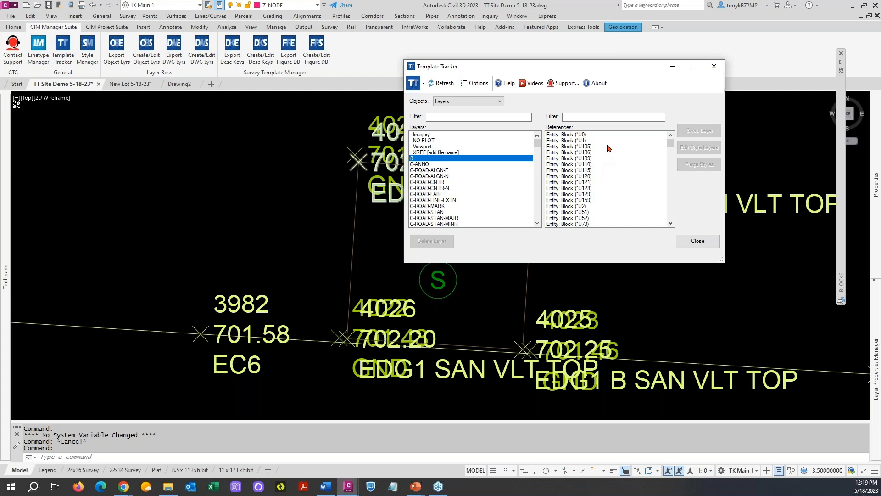
click(501, 102)
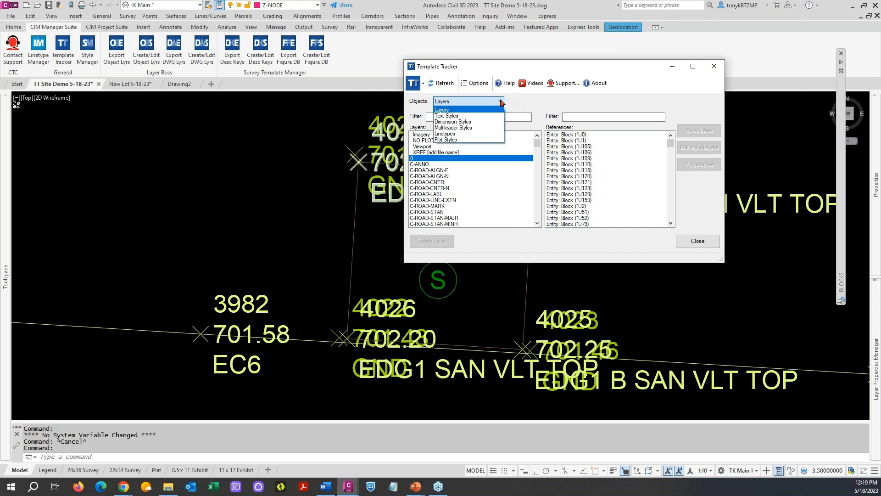
click(448, 116)
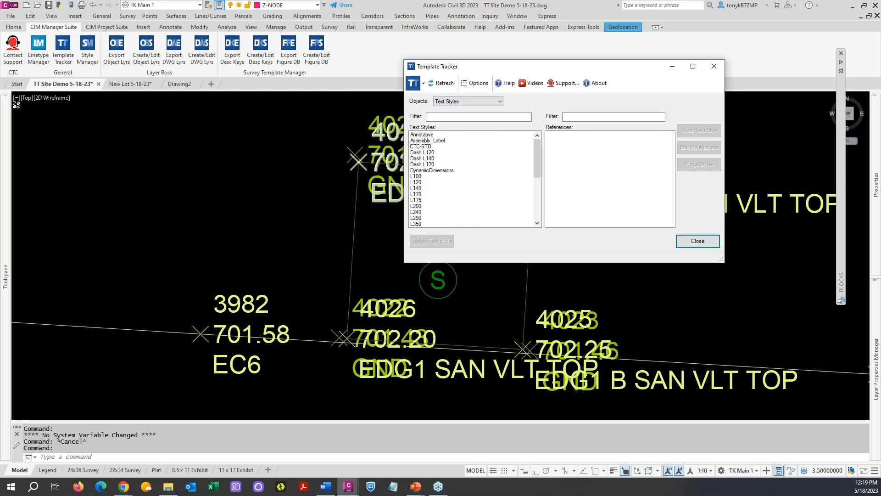
drag(508, 66, 488, 47)
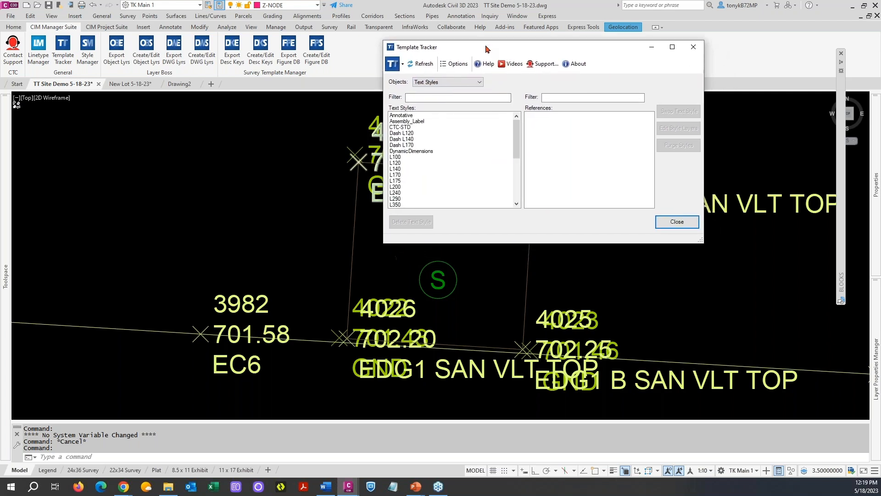
Step: Select text style L100 and review its entity and style references through to the end of the list
mouse_move(516, 142)
mouse_down()
mouse_move(517, 158)
mouse_move(510, 138)
mouse_move(517, 192)
mouse_move(515, 139)
mouse_up()
click(396, 157)
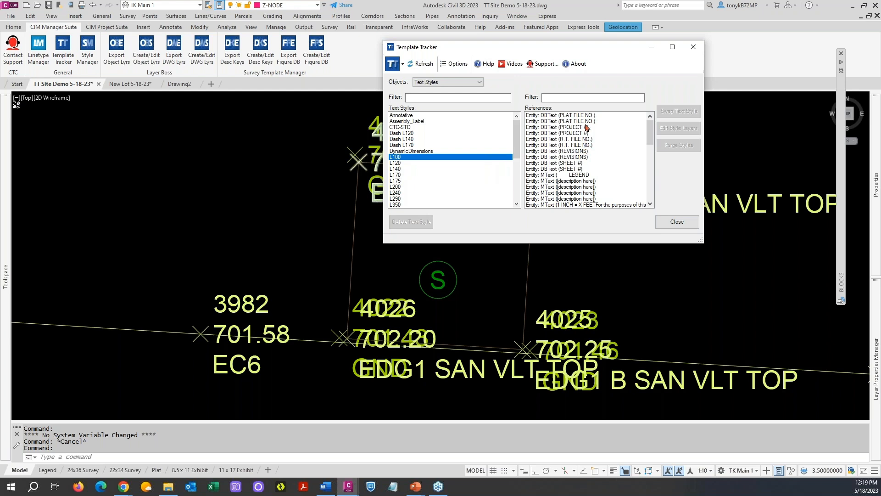
scroll(582, 147, down, 2)
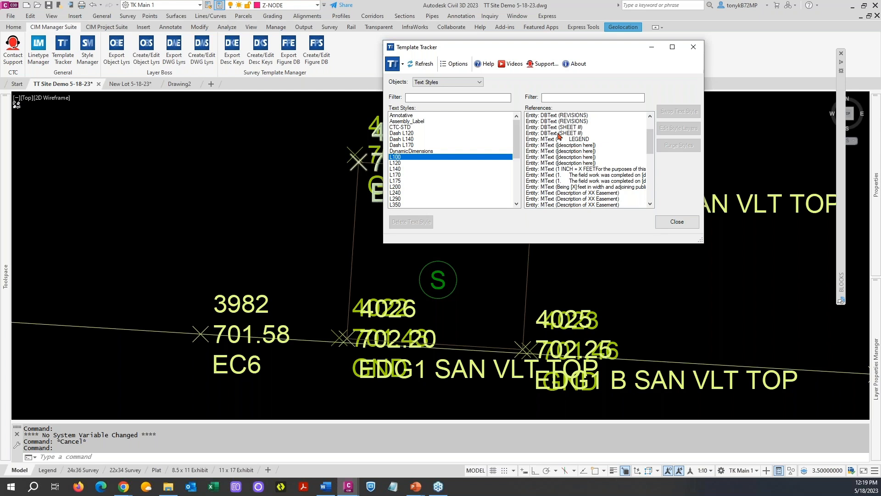
scroll(565, 140, down, 2)
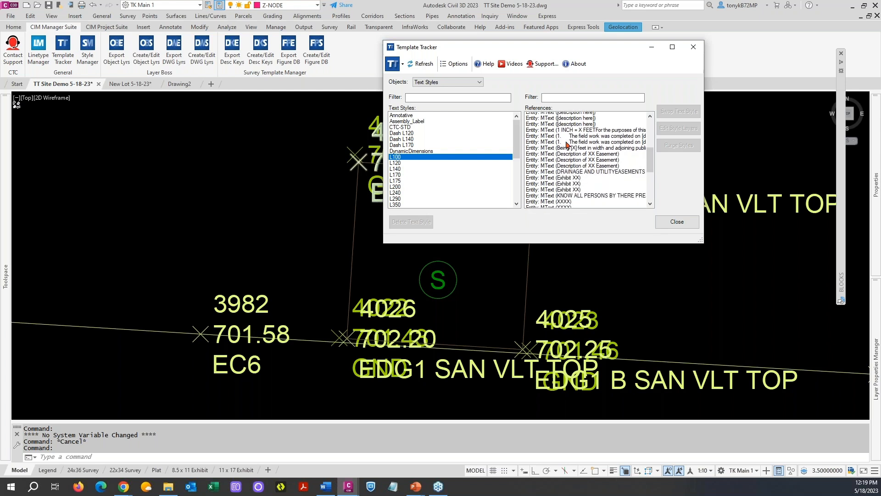
scroll(567, 144, down, 2)
scroll(568, 145, down, 6)
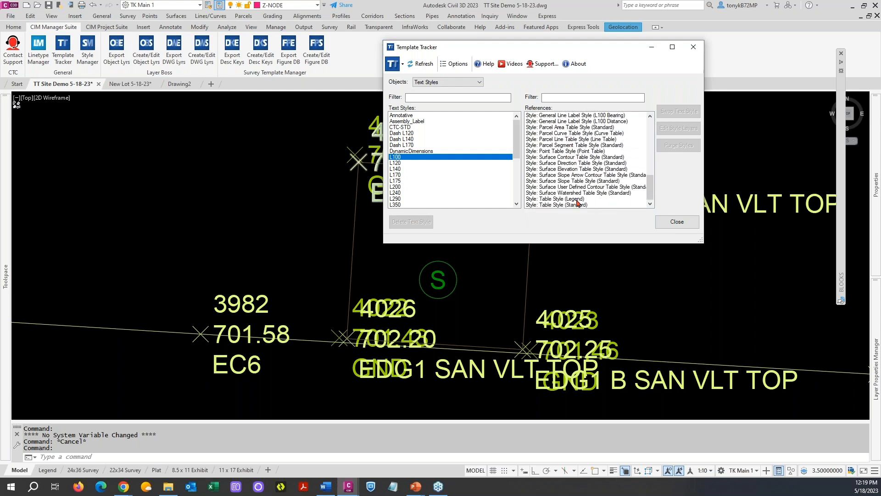
Step: Check the references of text styles L120, L140 and L170 one after another
click(400, 165)
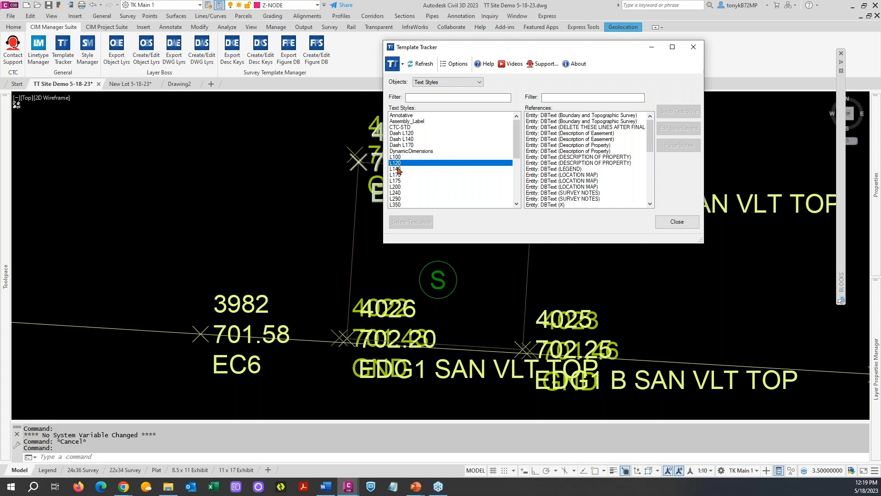
click(401, 169)
click(399, 175)
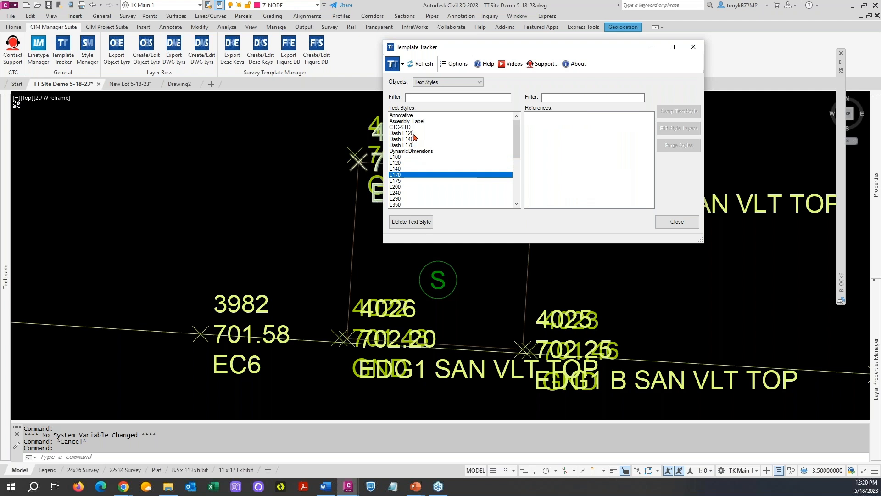
Step: Open the drawing's Text Style settings beside Template Tracker, check the references of Dash L140, and close the settings without changes
drag(515, 44, 618, 68)
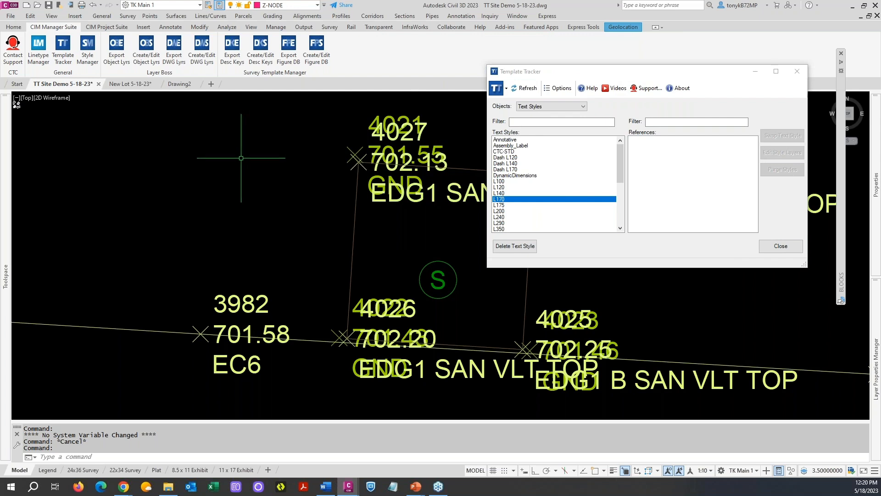
text(dds)
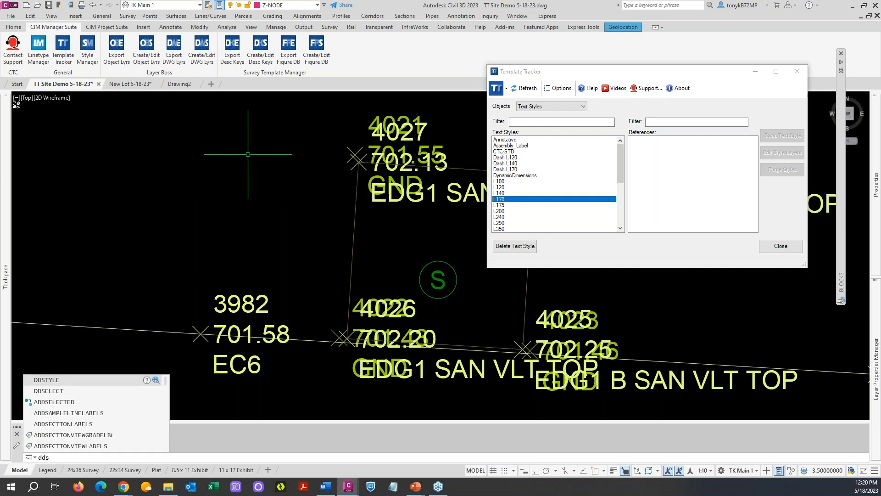
text(ty)
key(Return)
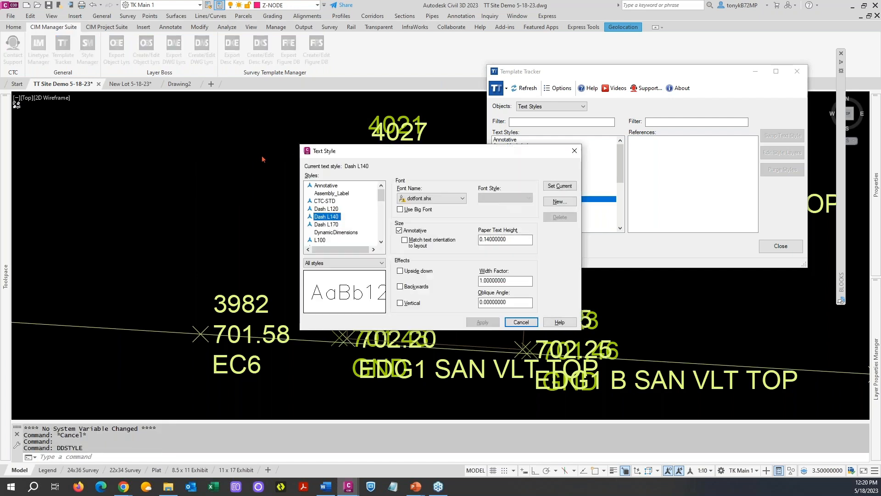
drag(356, 151, 188, 90)
mouse_move(213, 131)
mouse_down()
mouse_move(212, 172)
mouse_move(213, 132)
mouse_up()
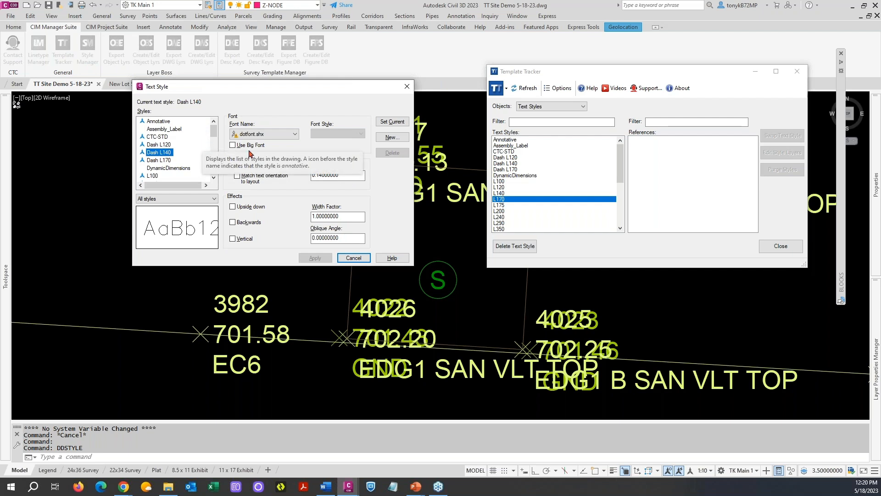
click(513, 163)
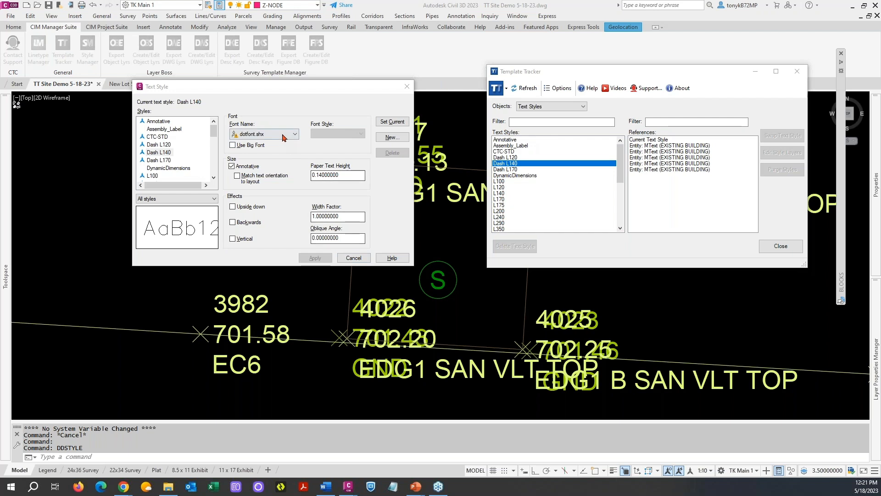
click(341, 259)
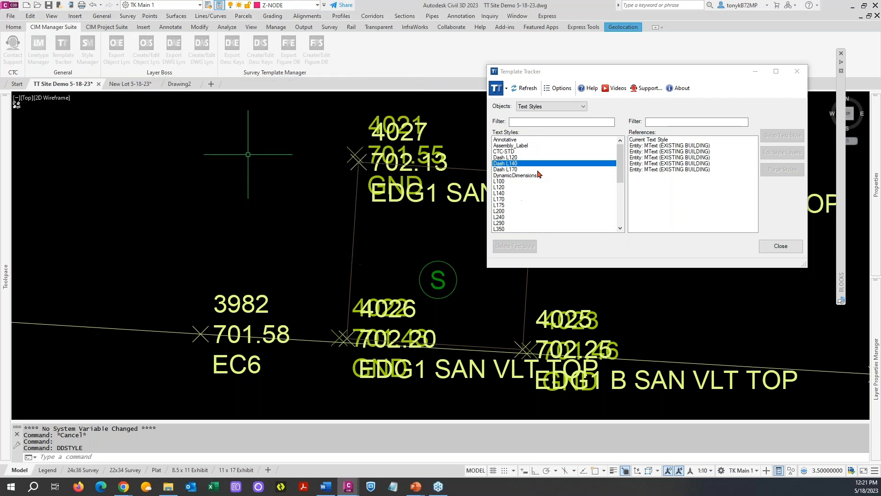
Step: Locate the first MText entity referencing Dash L140 in the drawing and swap all its EXISTING BUILDING MText references to text style CTC-STD
double_click(653, 146)
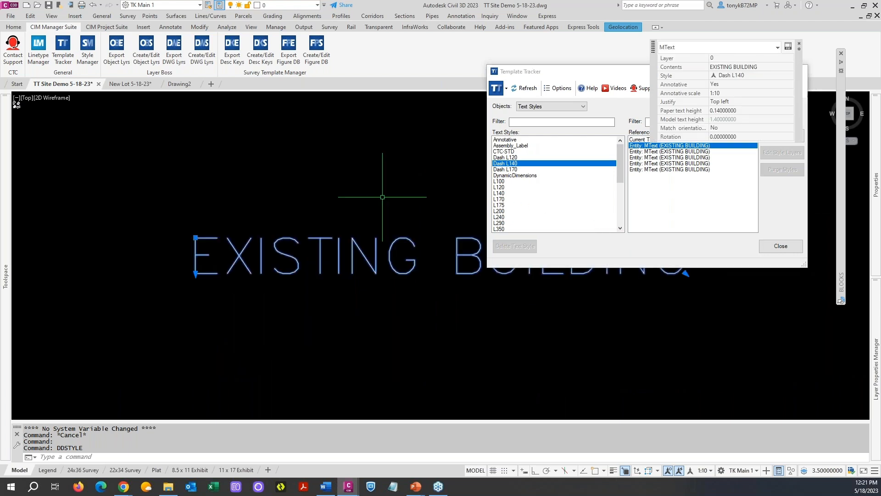
mouse_move(376, 188)
middle_down()
mouse_move(380, 202)
mouse_move(364, 232)
middle_up()
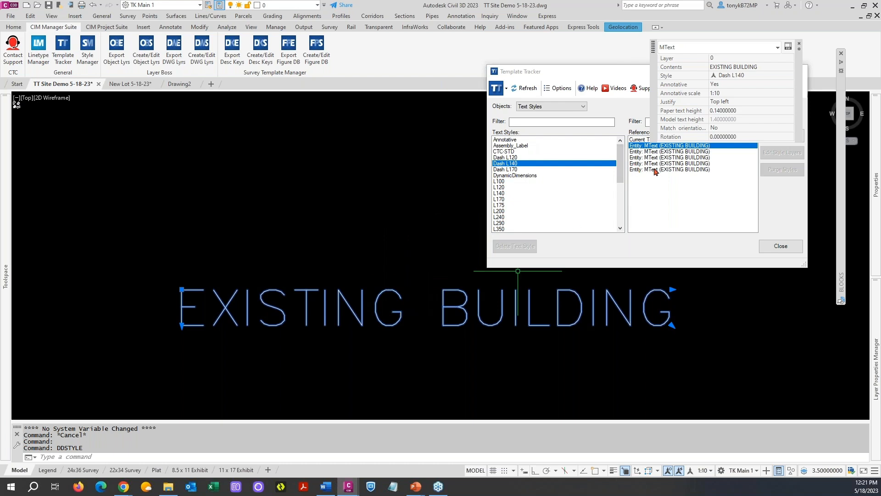
drag(641, 152, 645, 166)
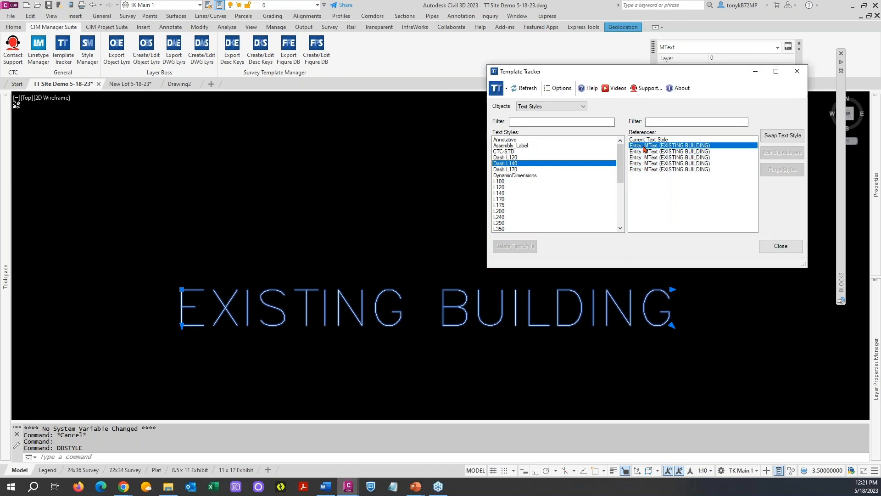
shift+click(639, 169)
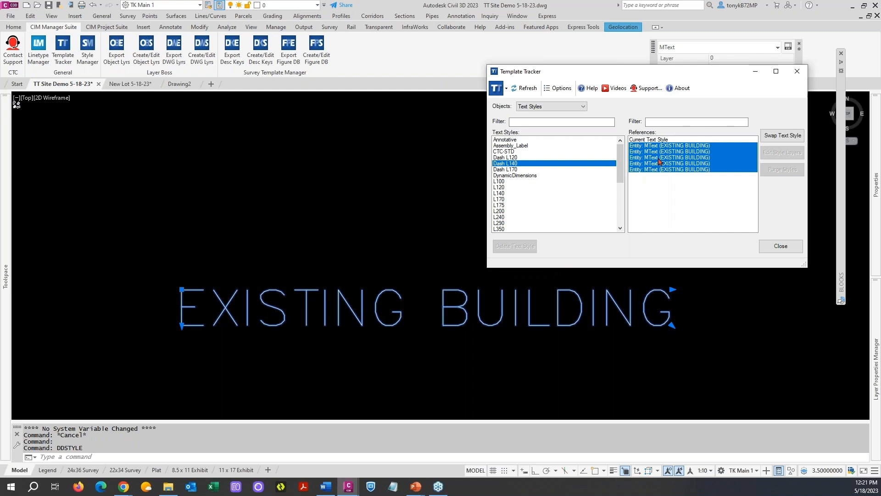
click(771, 136)
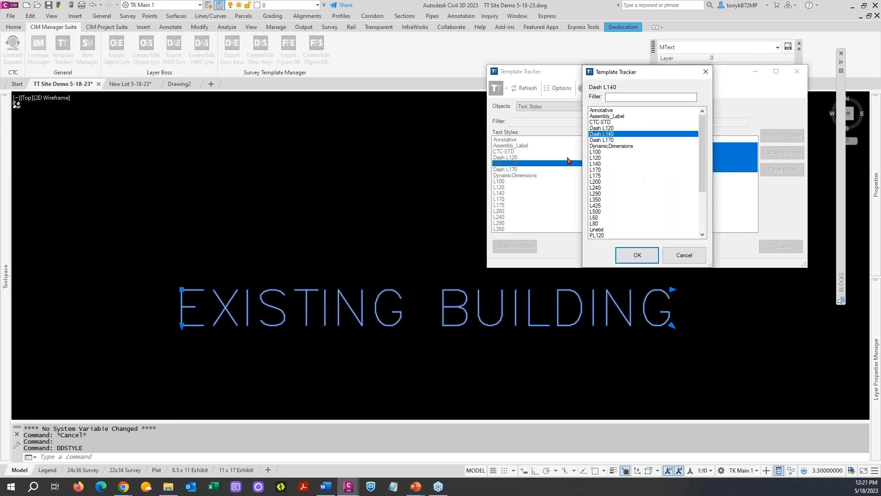
click(604, 122)
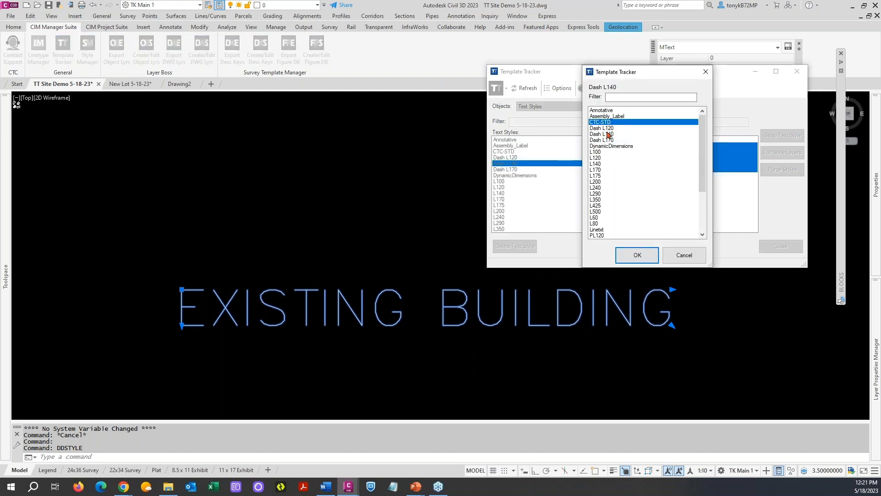
click(638, 255)
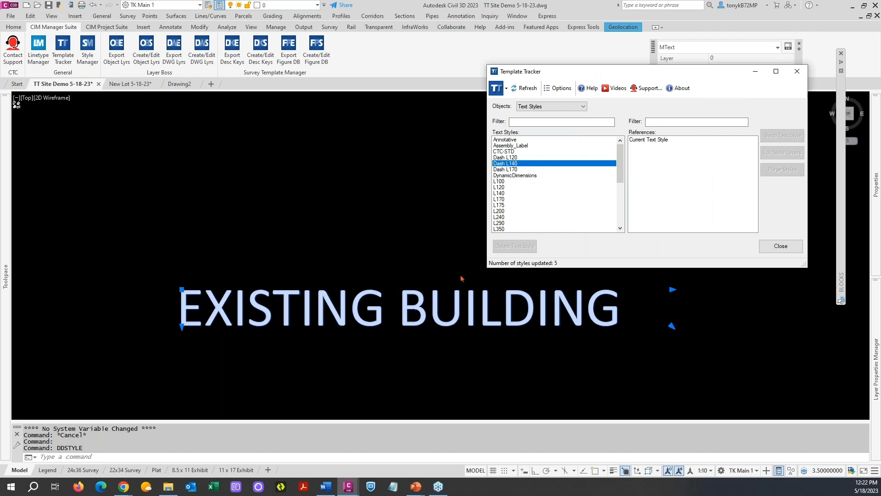
Step: Recheck the references of Dash L120 and Dash L140, and make CTC-STD the drawing's current text style
click(514, 157)
click(515, 164)
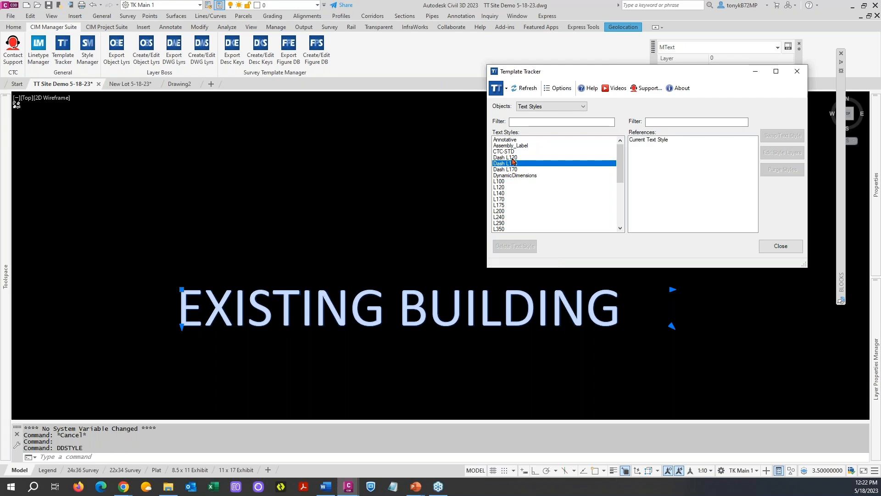
click(414, 208)
text(ddsty)
key(Return)
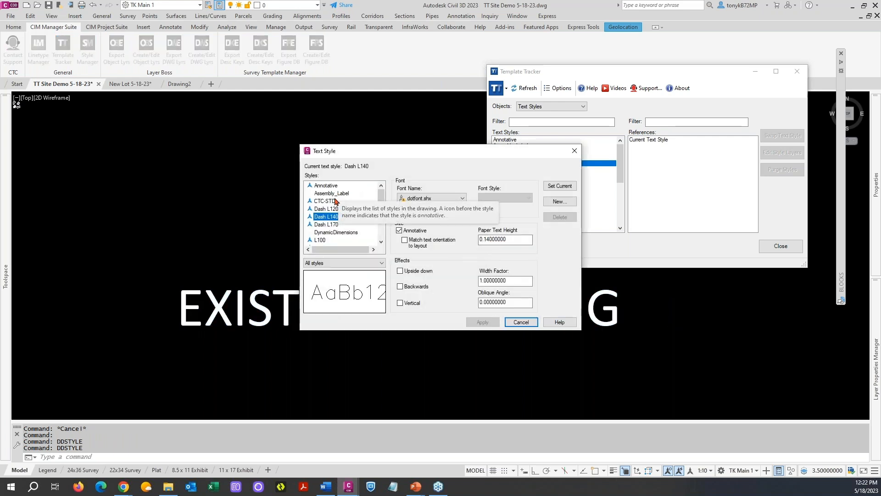
click(332, 201)
click(546, 186)
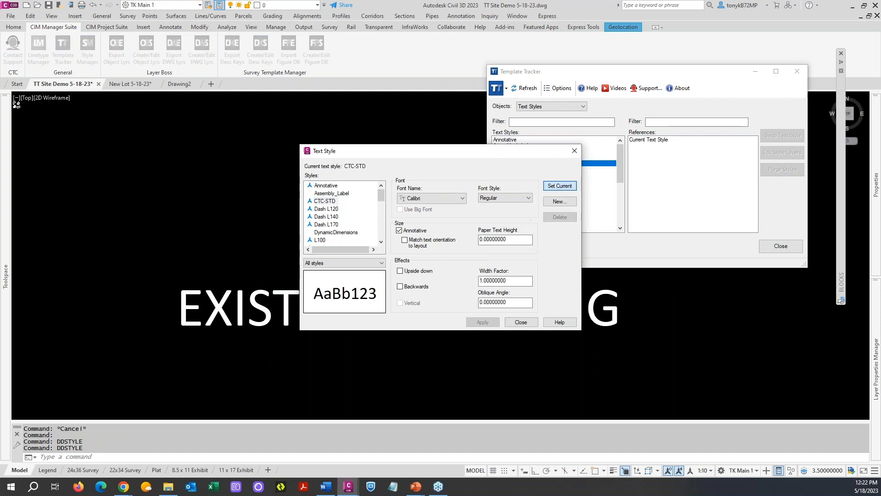
click(521, 322)
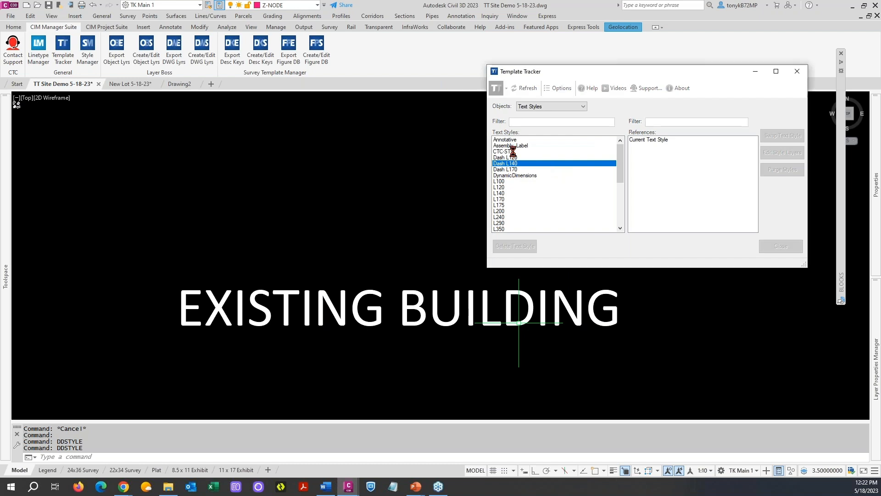
Step: Check the references of text styles CTC-STD, Dash L120, Dash L140 and Dash L170, and reselect Dash L120
click(510, 152)
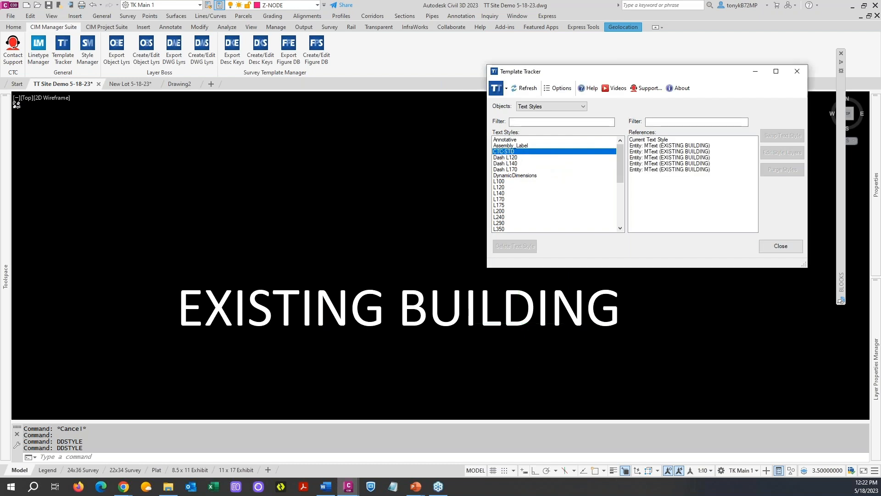
click(514, 159)
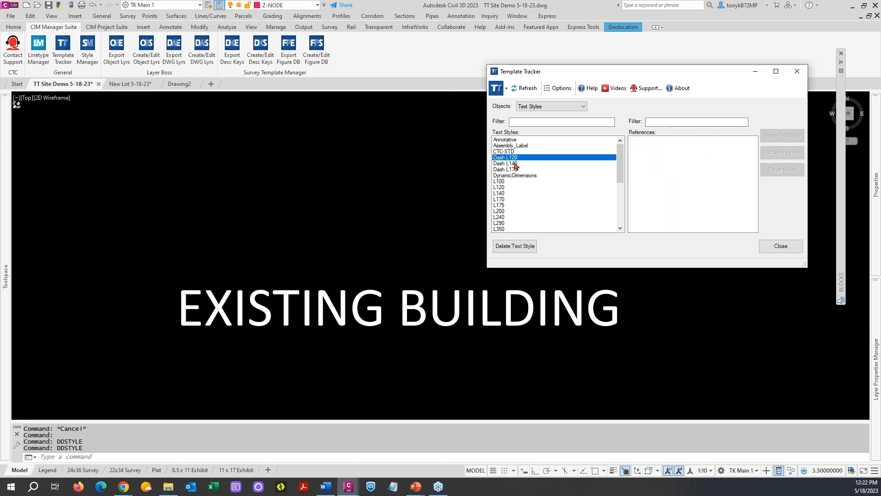
click(515, 164)
click(515, 170)
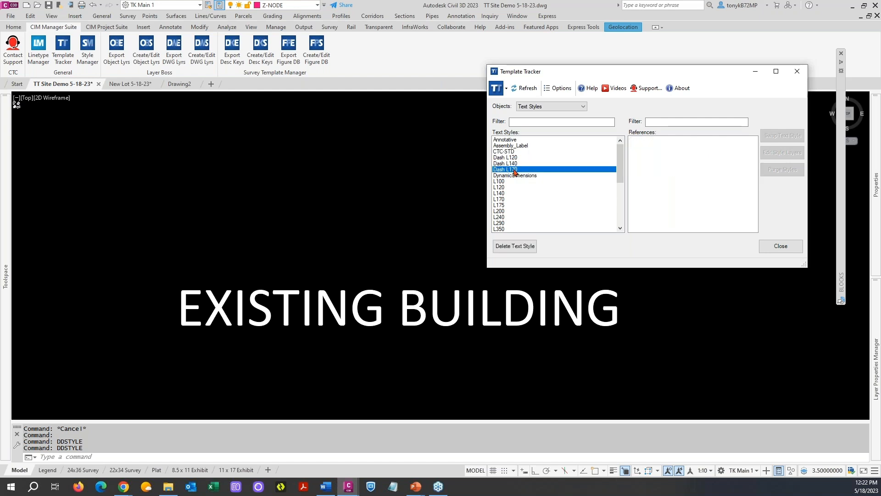
click(514, 158)
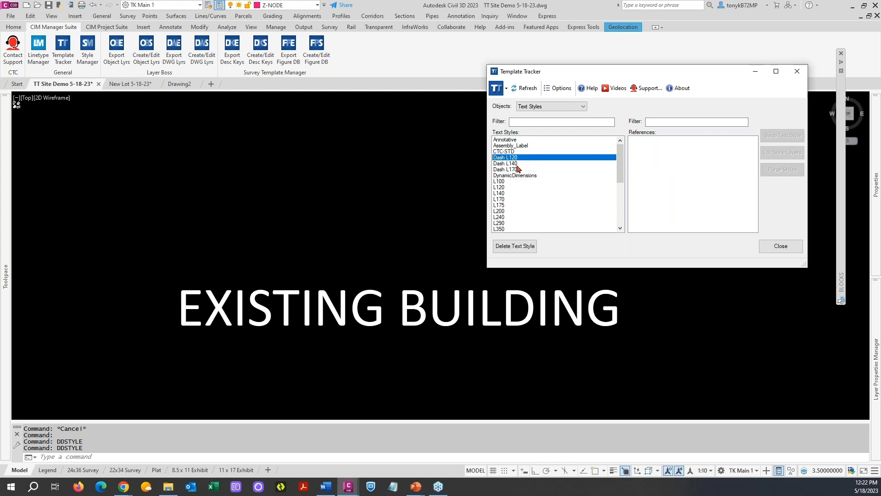
Step: Delete the unreferenced text styles Dash L120, Dash L140 and Dash L170 from the drawing
click(512, 247)
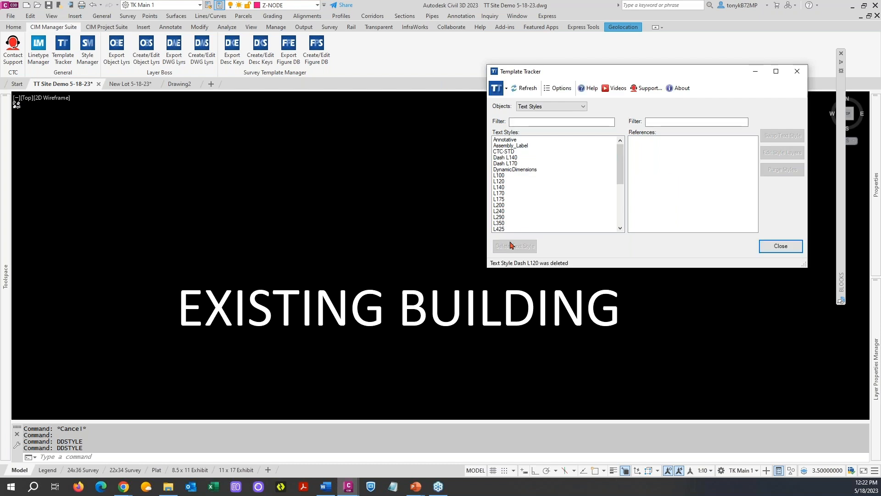
click(512, 158)
click(516, 247)
click(512, 158)
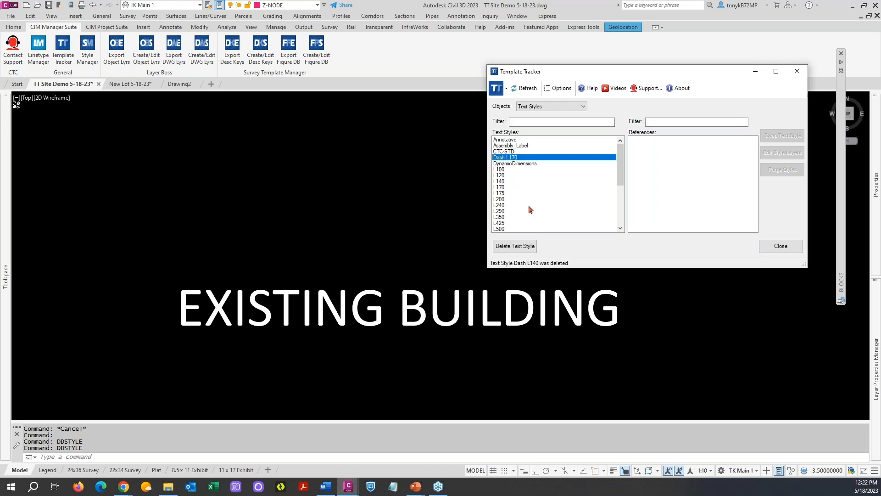
click(518, 247)
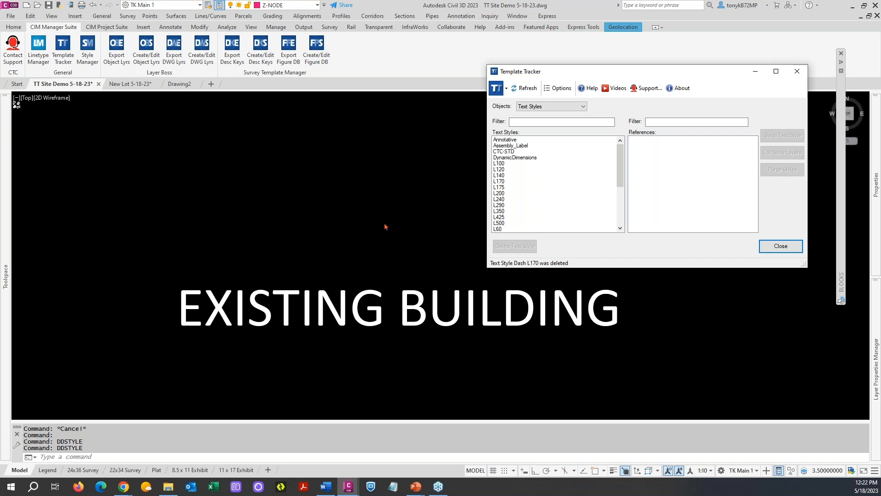
Step: Check the references of text style CTC-STD and locate its second EXISTING BUILDING MText entity in the drawing
click(513, 152)
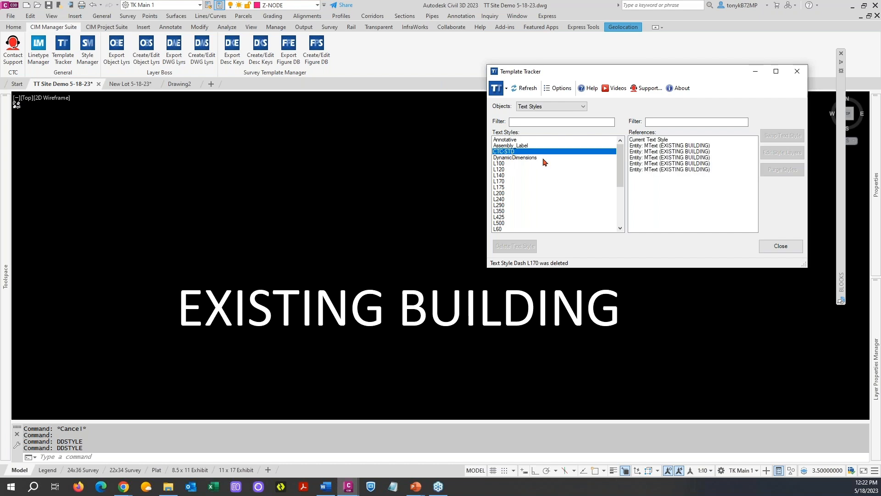
click(676, 152)
right_click(676, 154)
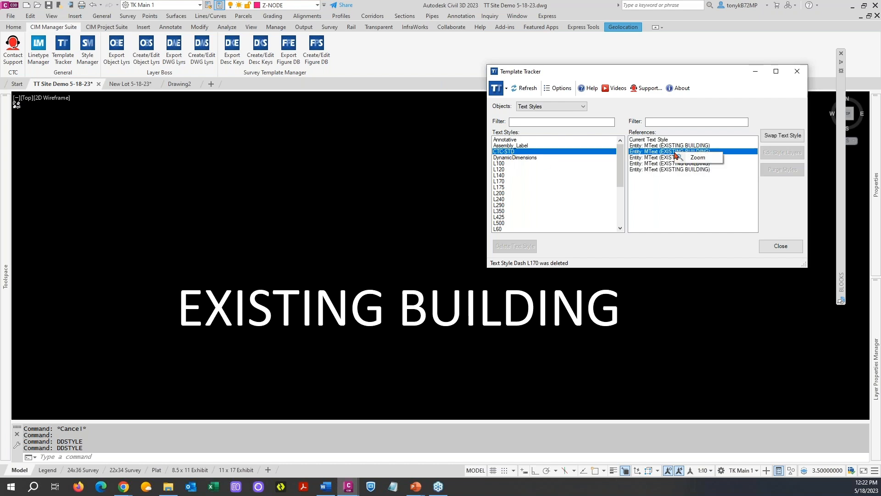
click(694, 157)
scroll(405, 219, down, 10)
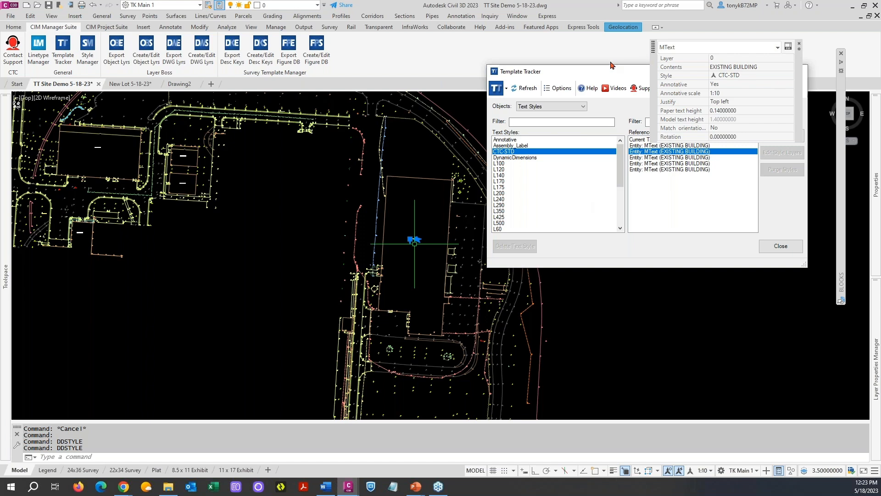
drag(599, 74, 433, 133)
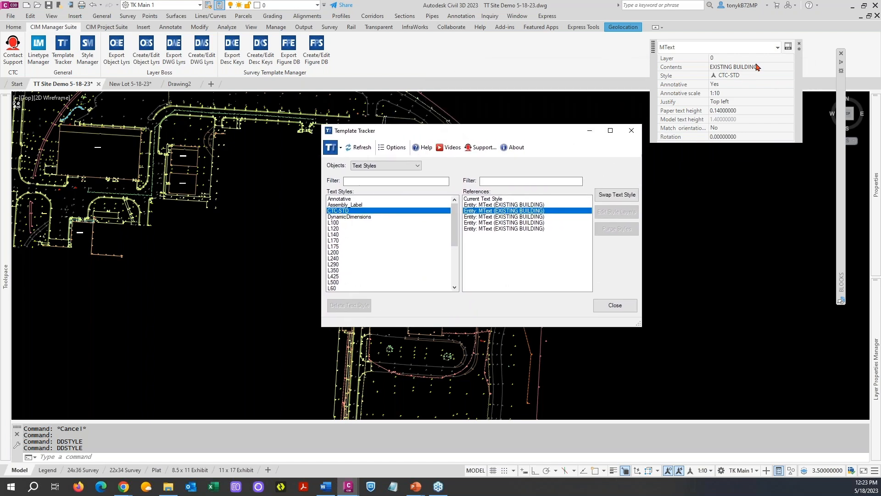
click(798, 45)
click(799, 44)
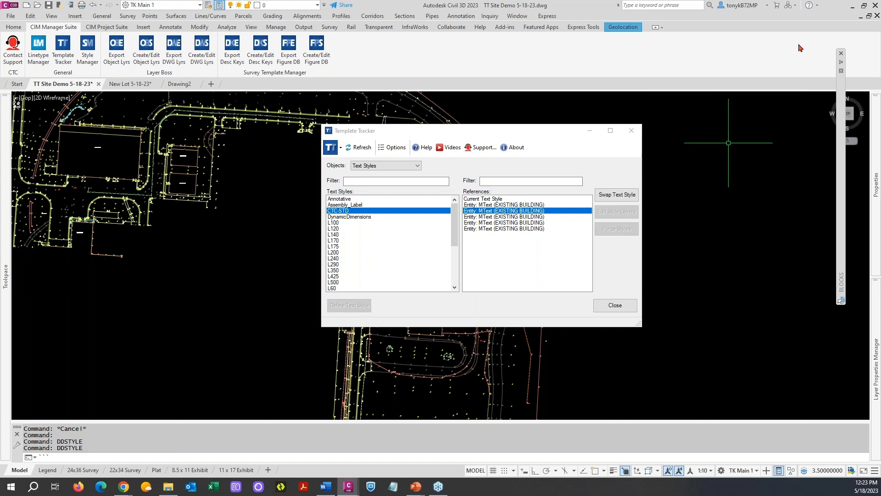
click(490, 131)
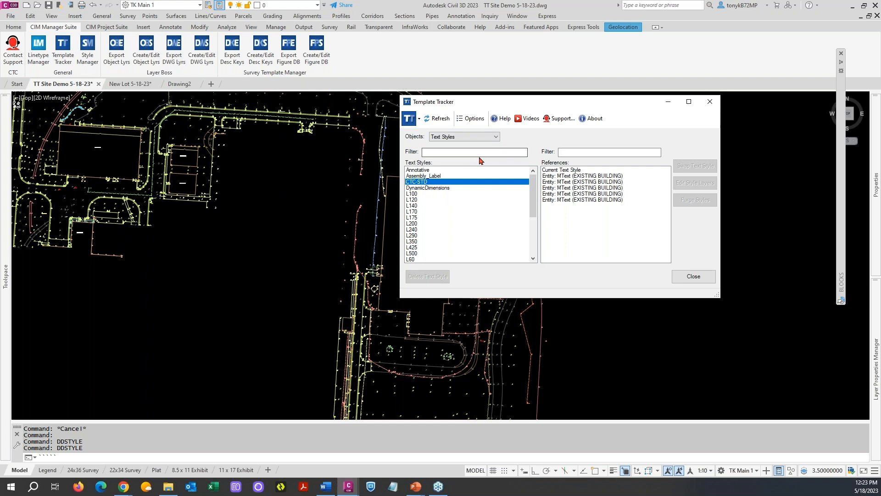
drag(543, 103, 613, 55)
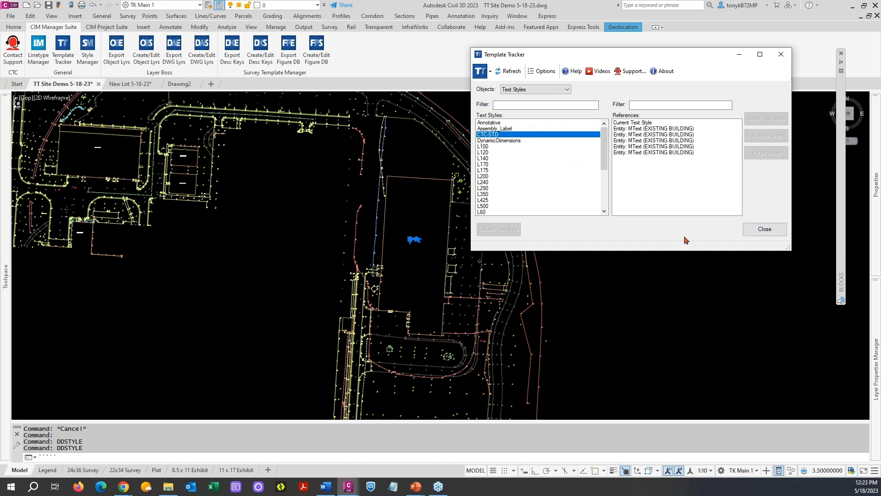
Step: Switch the tracked objects to dimension styles and check the references of Annotative, Standard, Survey Dim 0.01 and Survey Dim 0.08
click(567, 90)
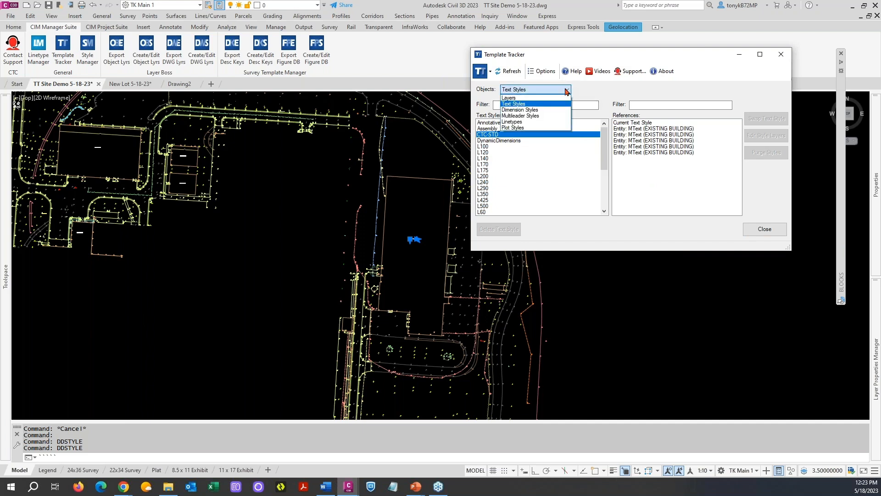
click(525, 110)
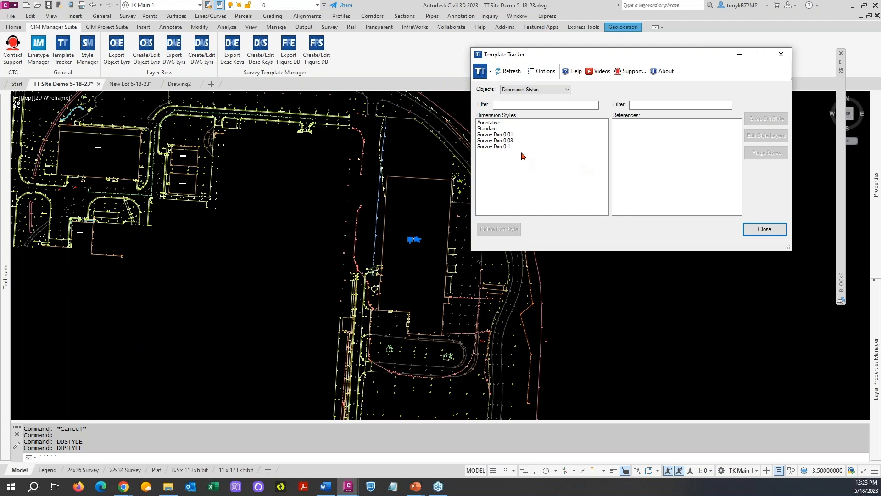
click(495, 123)
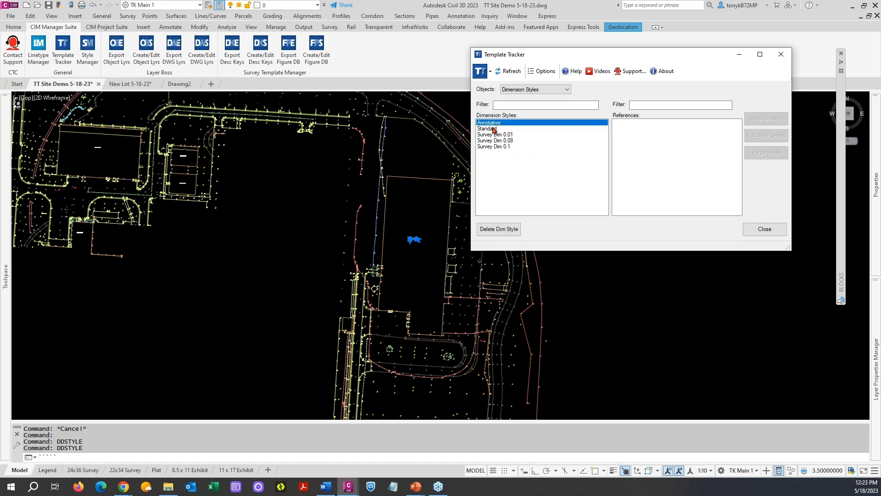
click(491, 129)
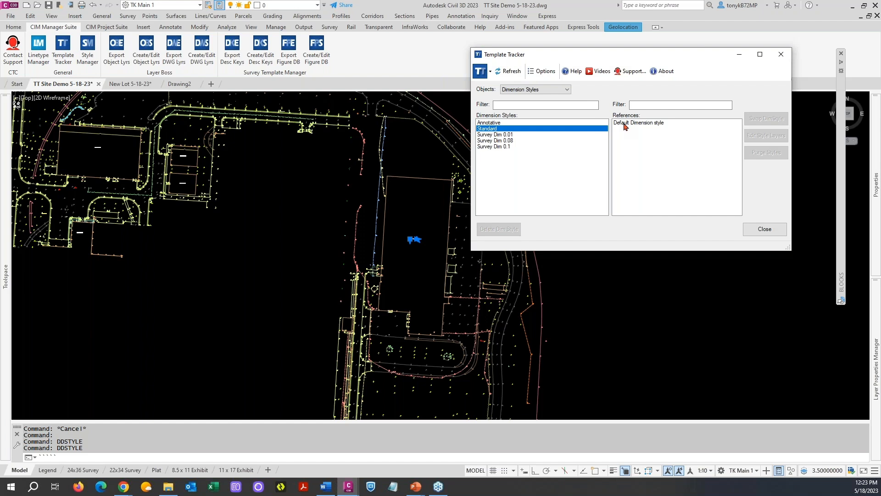
click(504, 134)
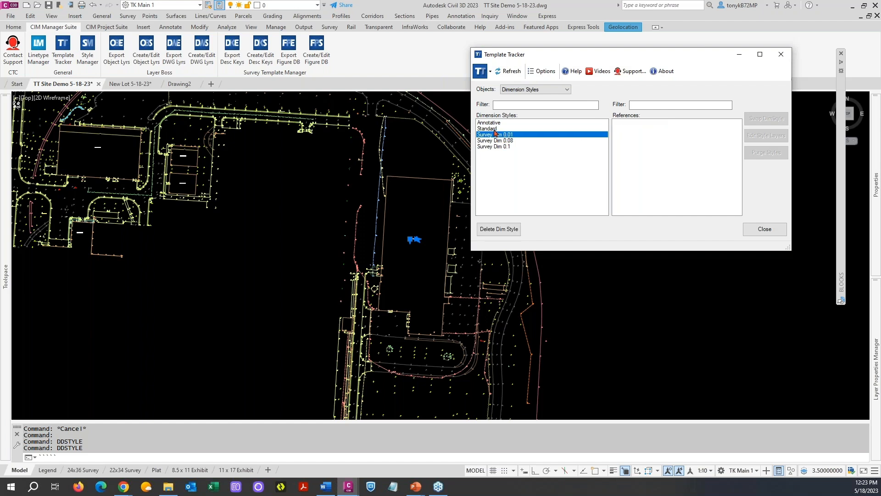
click(495, 130)
click(503, 136)
click(503, 141)
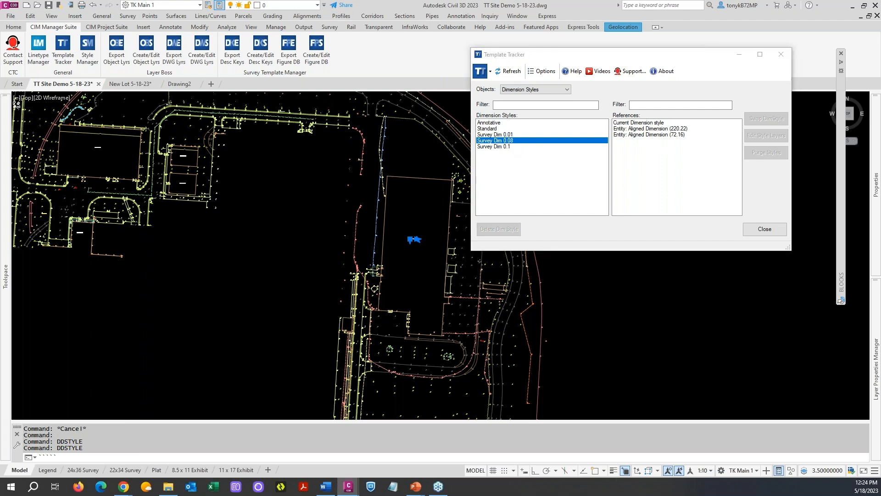
Step: Clear the drawing selection and zoom to the 220.22 aligned dimension that references Survey Dim 0.08
key(Escape)
key(Escape)
key(Escape)
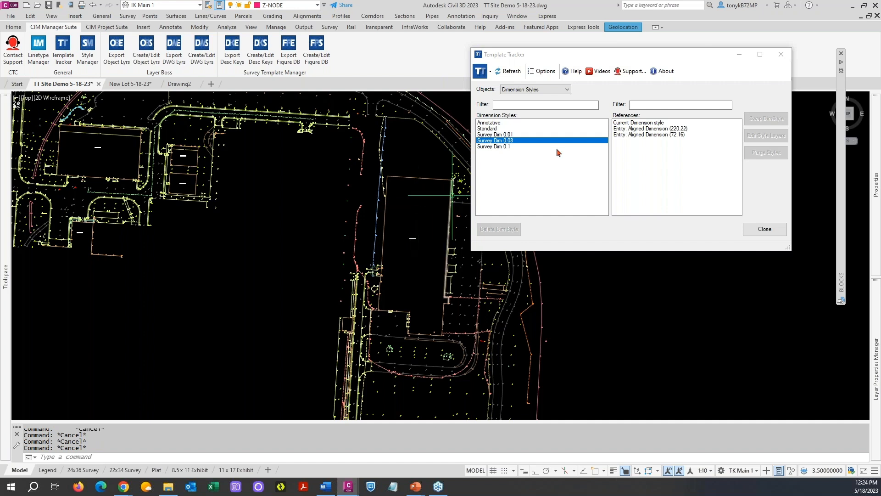
click(645, 129)
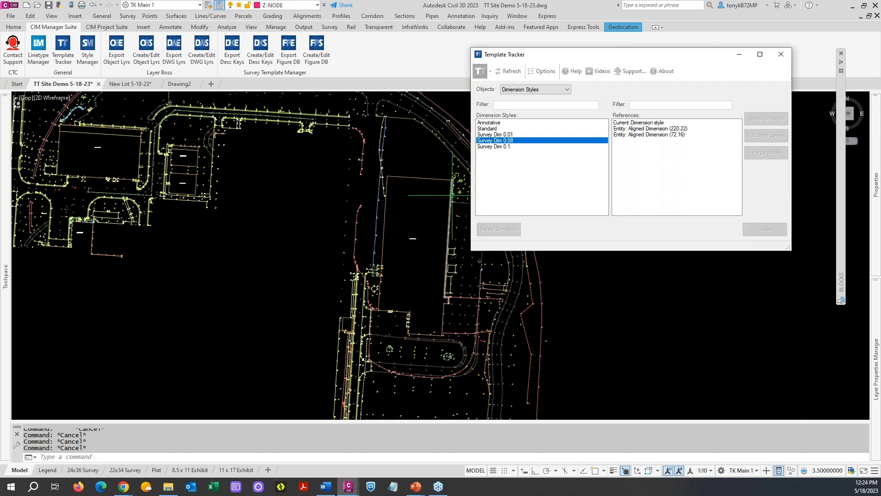
right_click(640, 129)
click(662, 135)
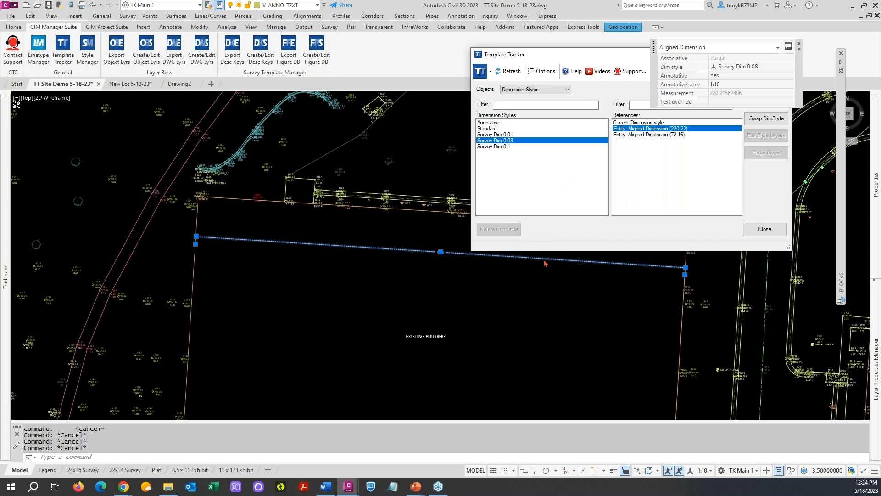
Step: Swap both aligned dimensions using Survey Dim 0.08 to dimension style Annotative, check Annotative's references, and clear the selection
ctrl+click(648, 137)
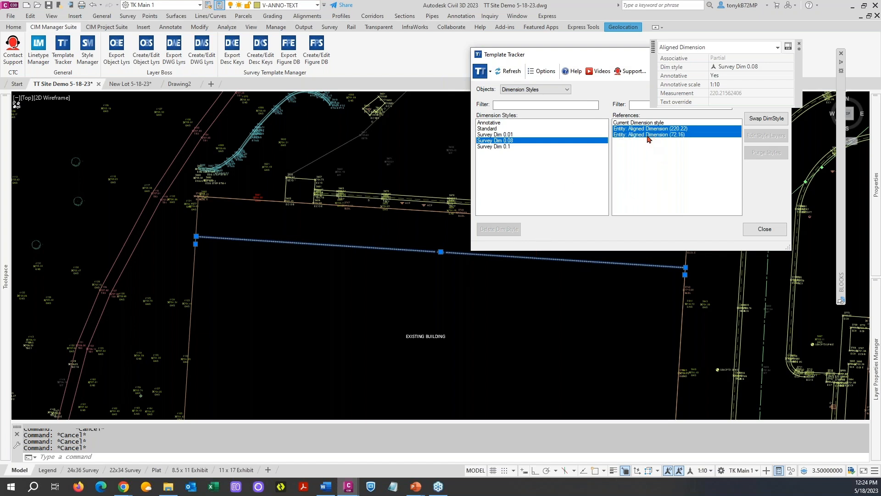
click(763, 118)
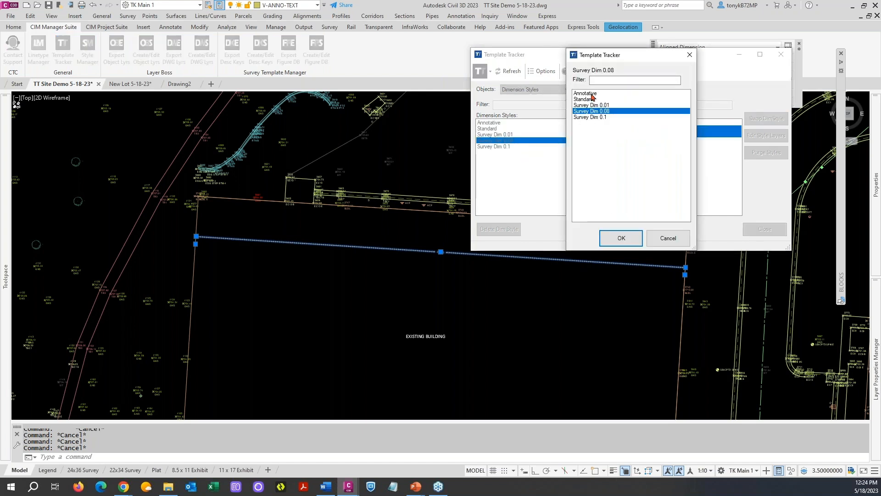
click(591, 93)
click(618, 238)
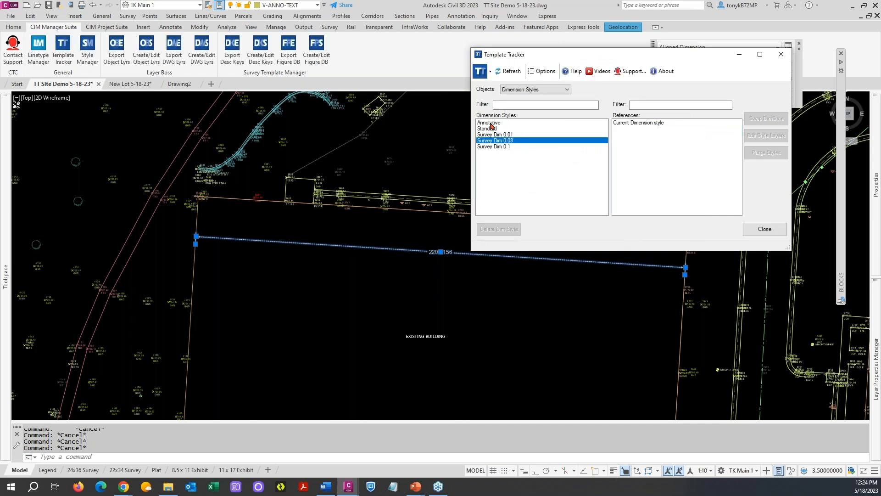
click(490, 123)
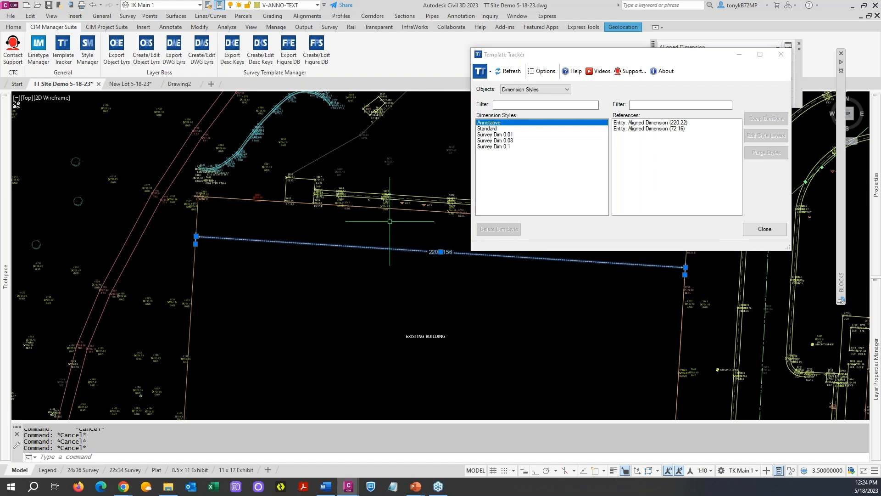
key(Escape)
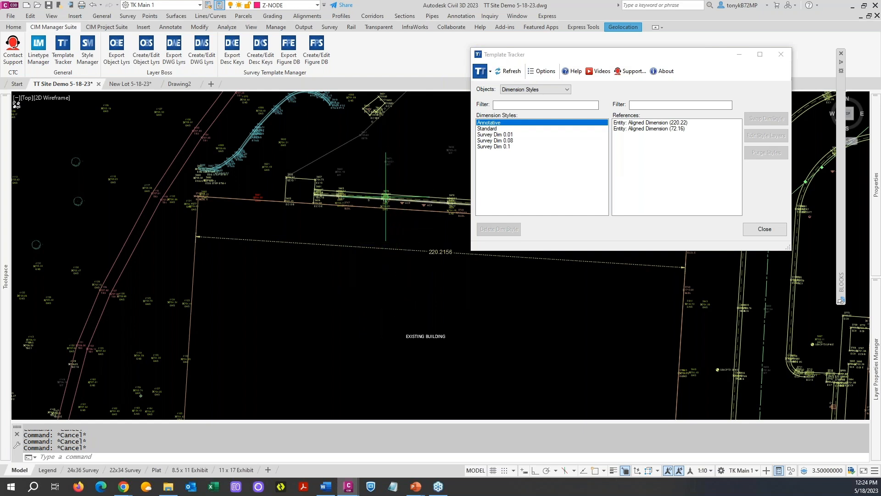
text(diomst)
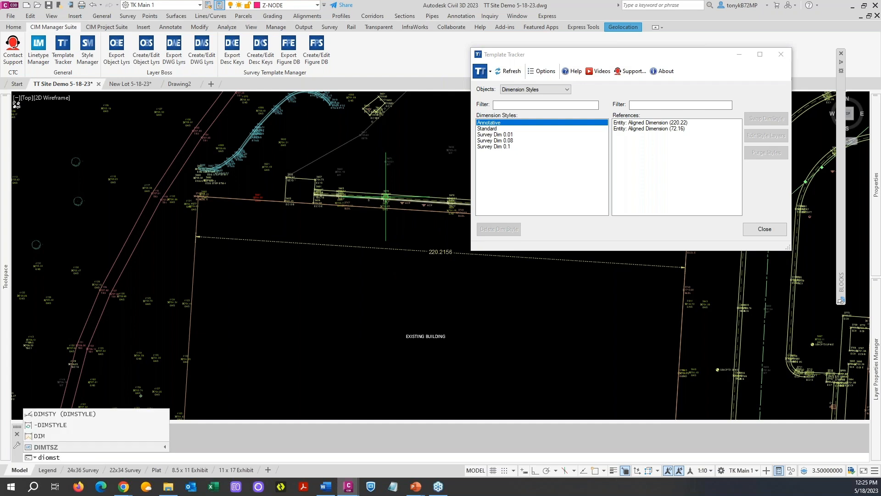
key(Return)
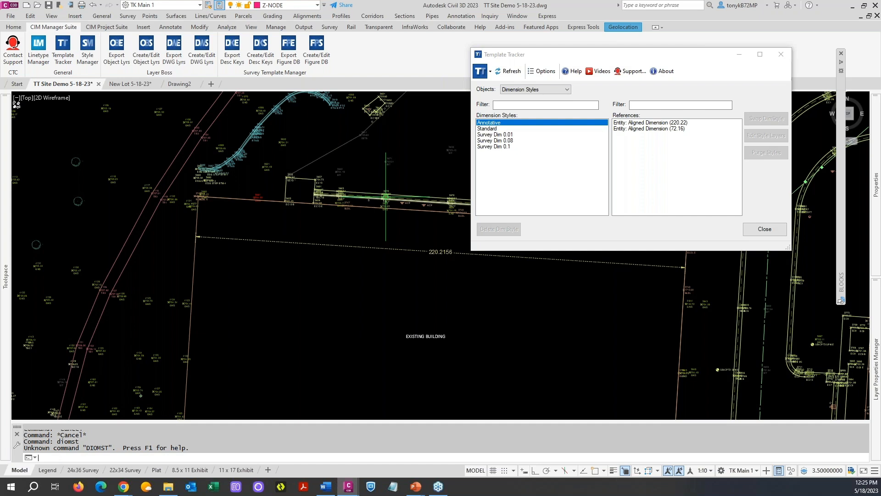
key(Escape)
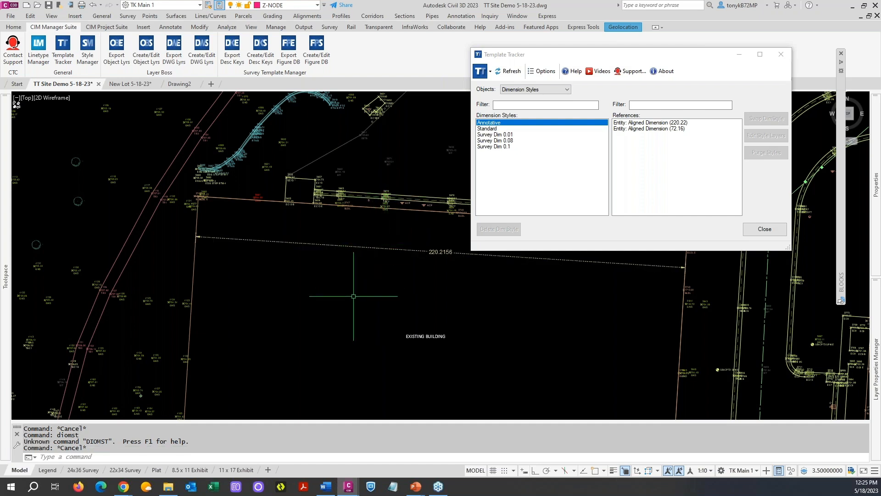
Step: Open the Dimension Style Manager, examine the options available for Survey Dim 0.08, and close it without changes
text(dimstyl)
key(Return)
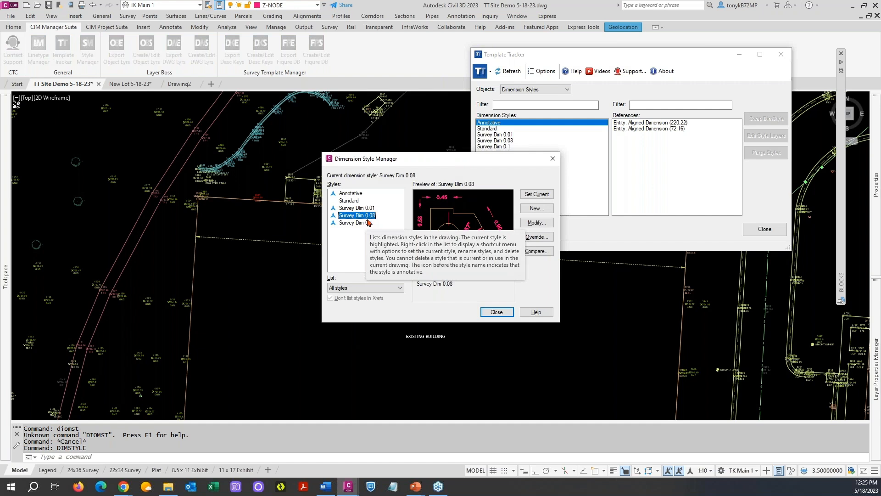
right_click(330, 197)
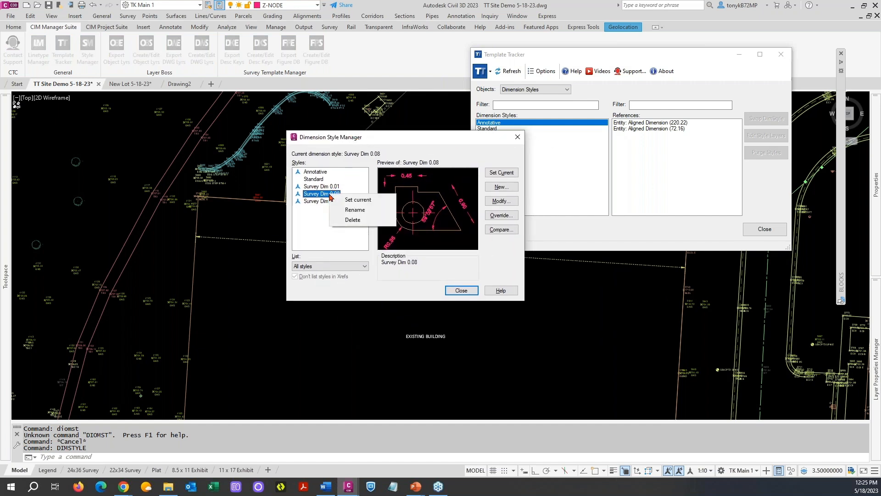
click(316, 236)
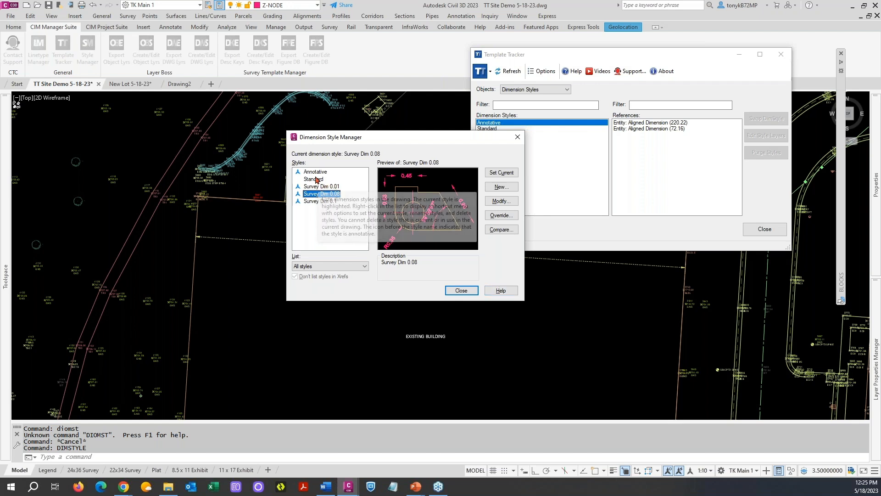
click(460, 291)
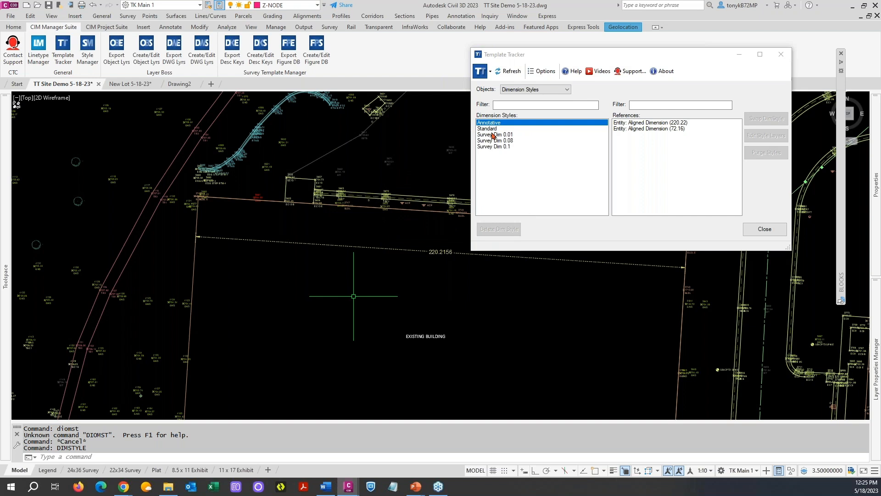
Step: Check the references of Survey Dim 0.08 and Survey Dim 0.1, and delete the unused dimension style Survey Dim 0.01
click(498, 142)
click(497, 147)
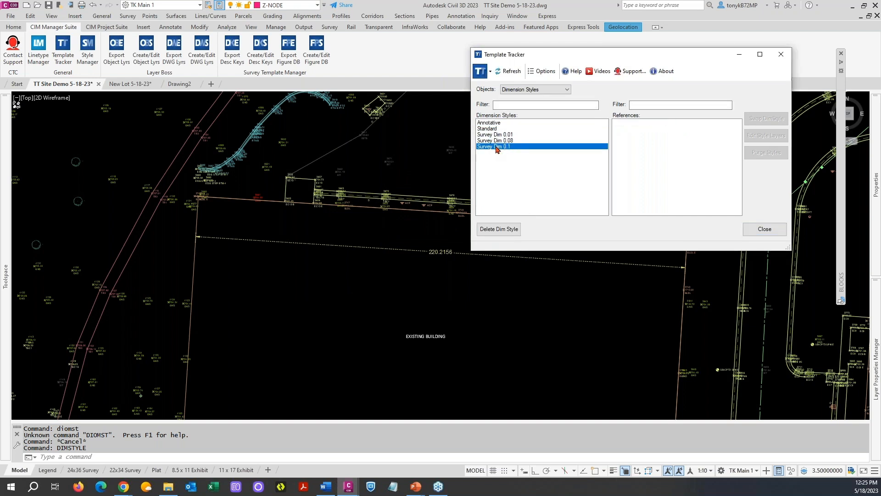
click(504, 135)
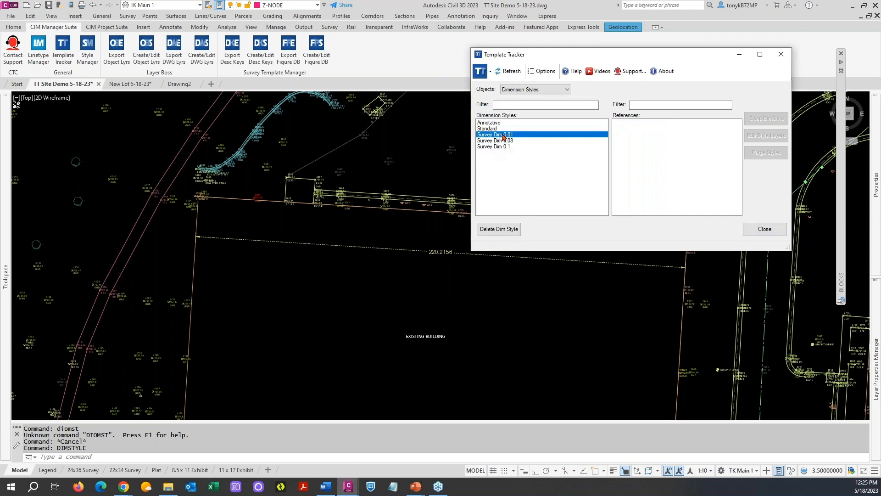
click(511, 229)
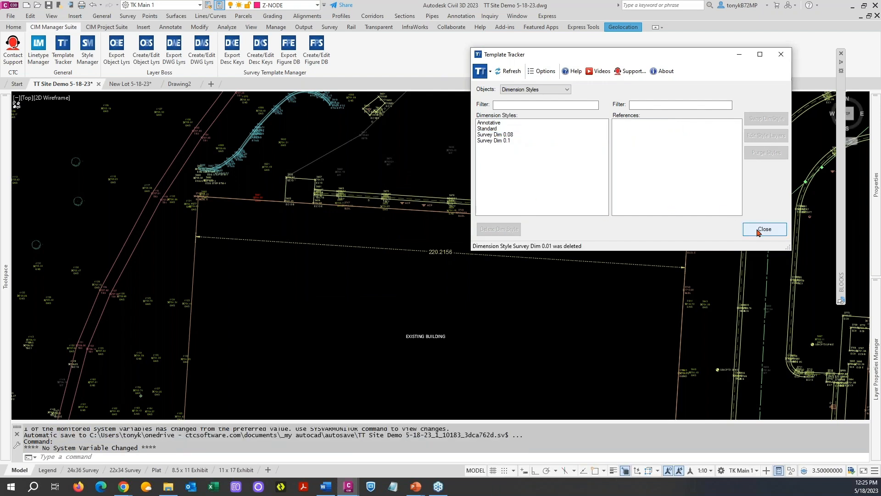
drag(578, 56, 546, 59)
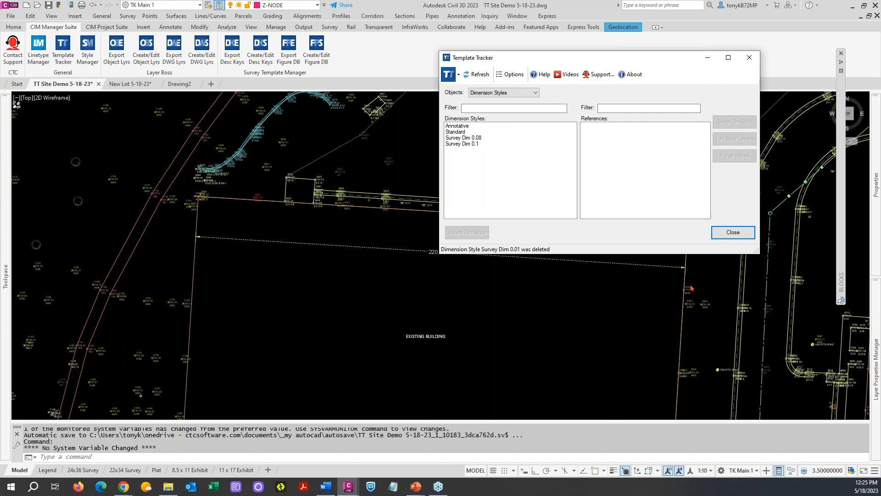
Step: List the multileader styles of the TT Site Demo drawing and check the references of Leader & Text and Standard
mouse_move(875, 253)
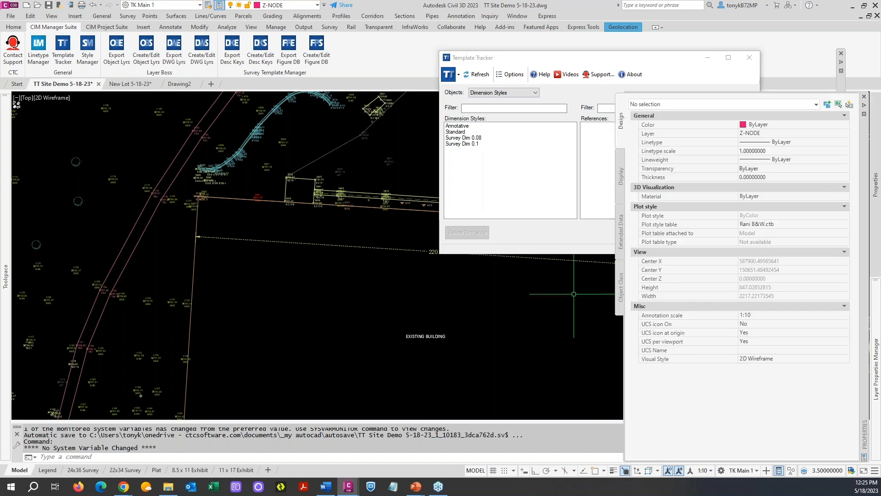
click(536, 93)
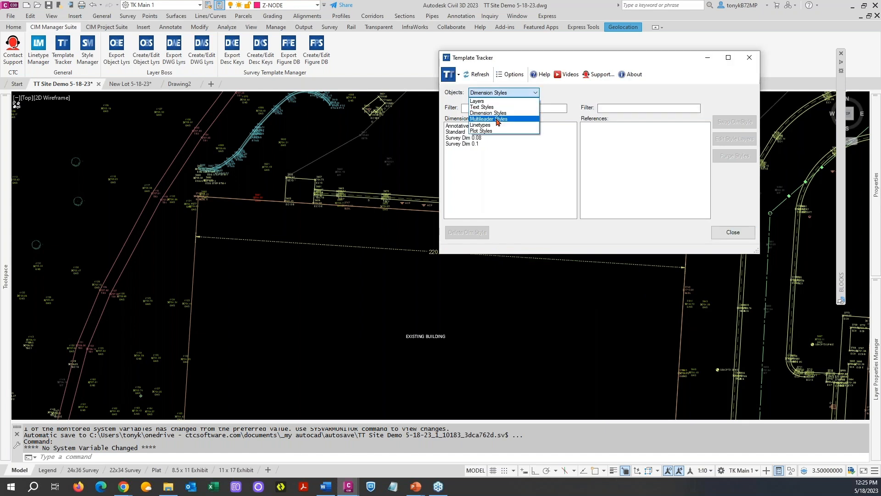
click(497, 120)
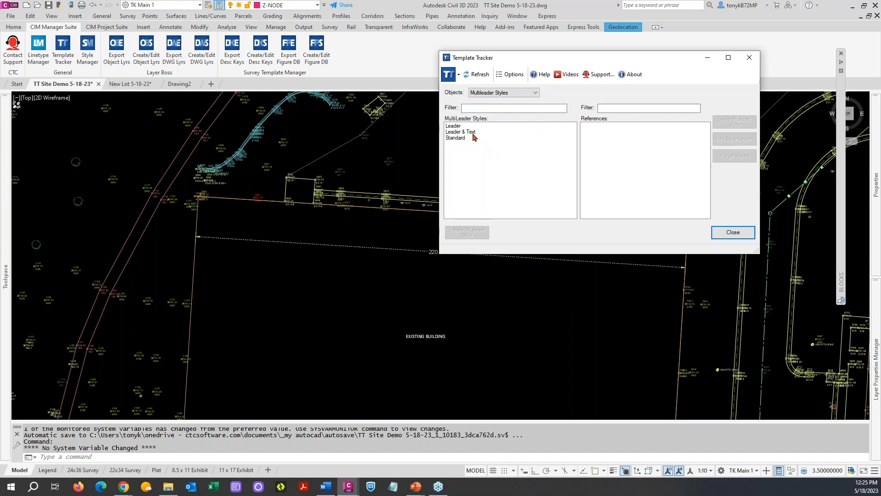
click(472, 133)
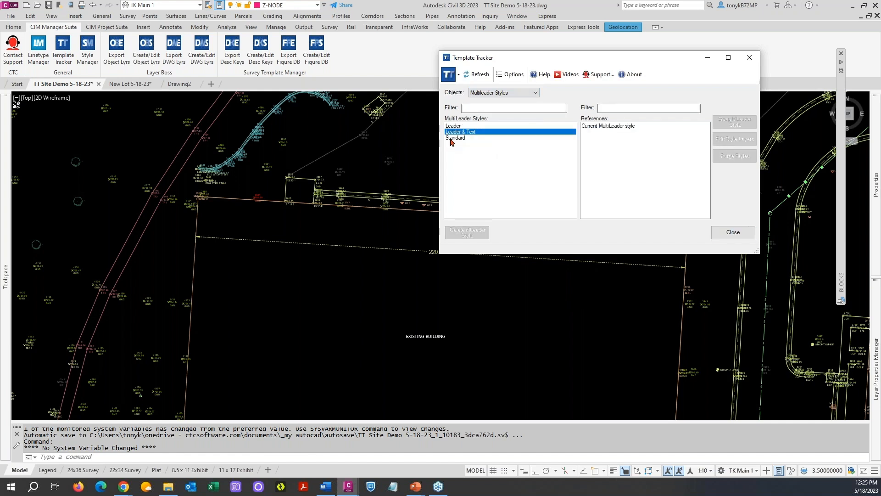
click(455, 138)
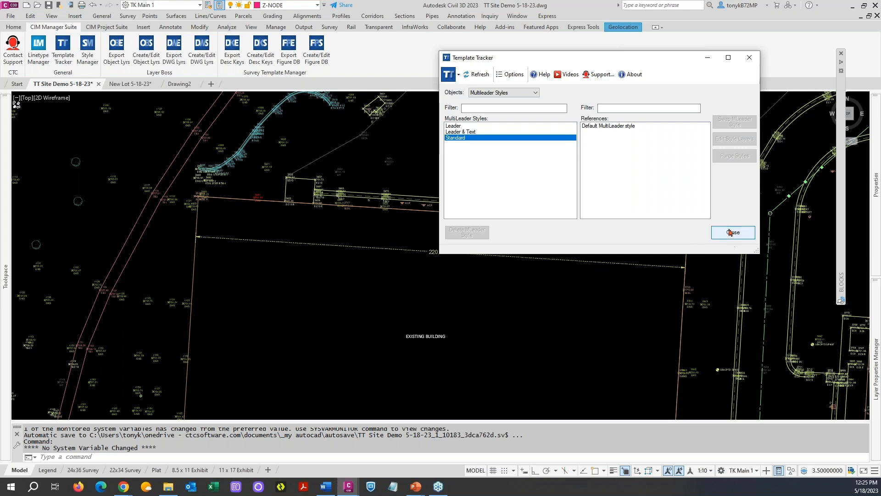
Step: Switch to the New Lot drawing, list its multileader styles, and check the references of Standard and Annotative
click(136, 86)
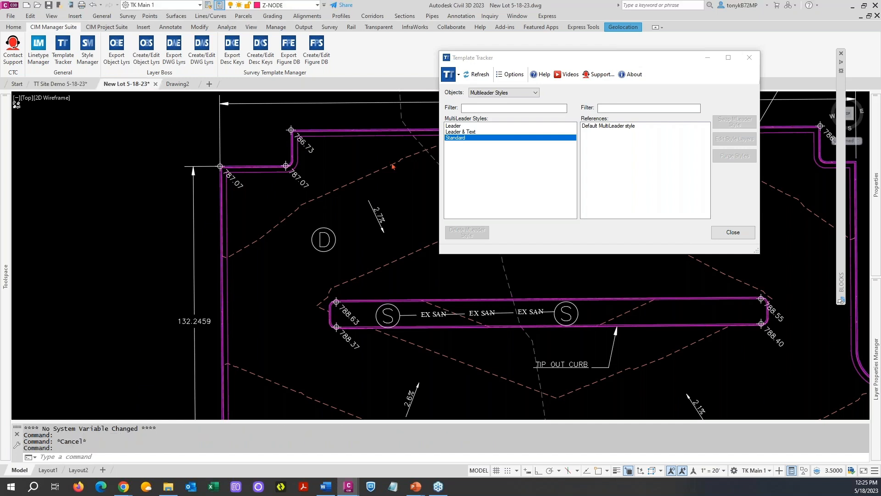
click(536, 93)
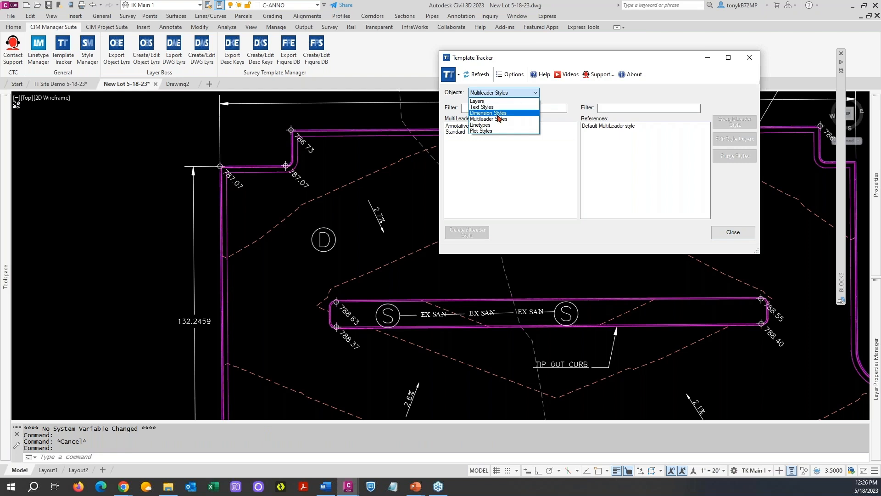
click(501, 117)
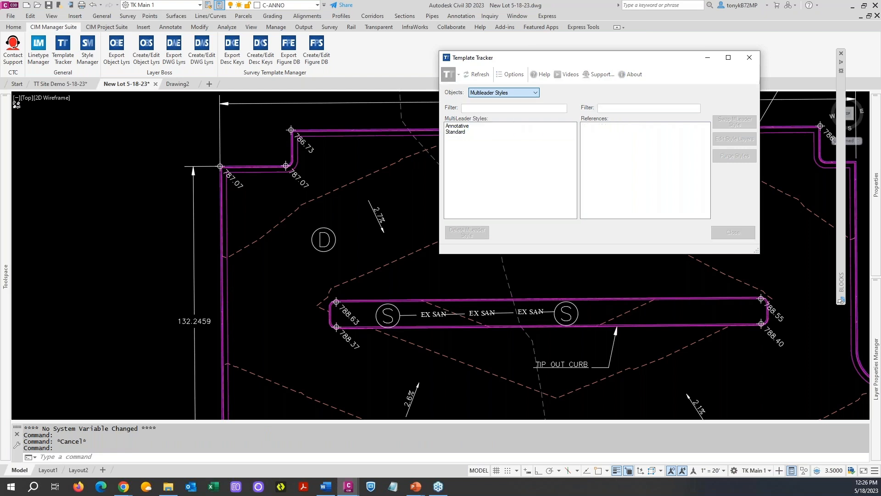
click(457, 133)
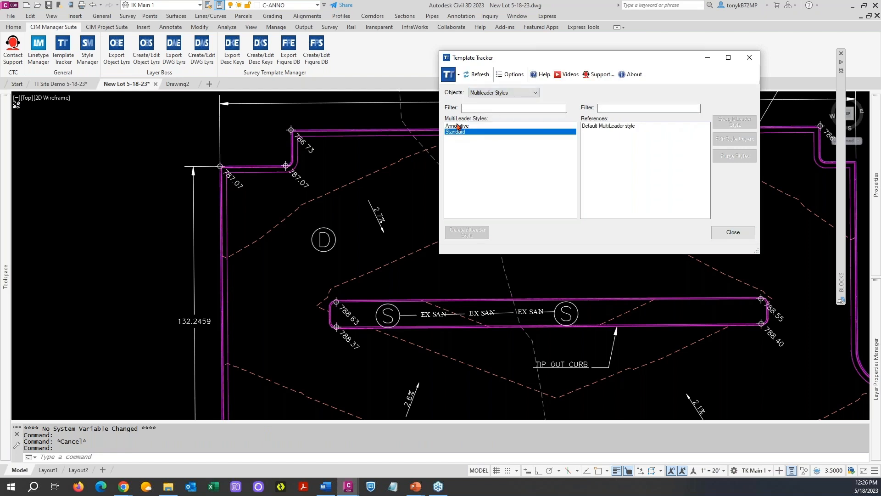
click(457, 126)
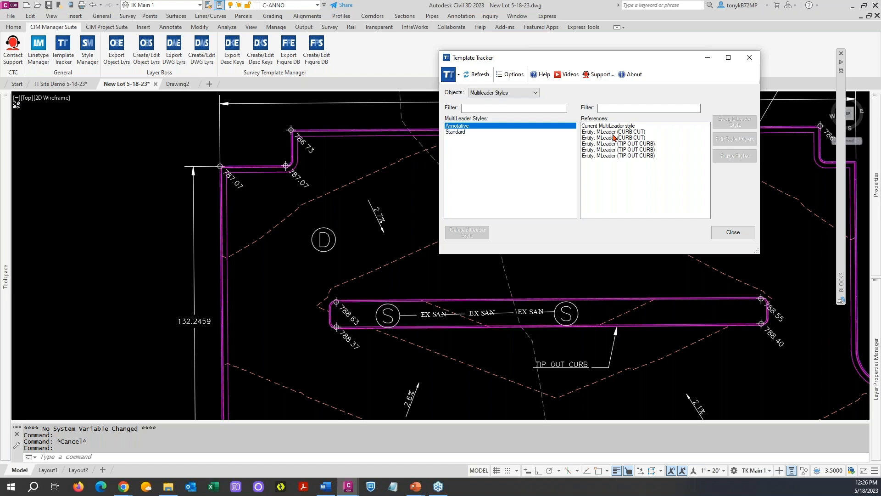
Step: Swap all five CURB CUT and TIP OUT CURB multileaders from multileader style Annotative to Standard
click(610, 133)
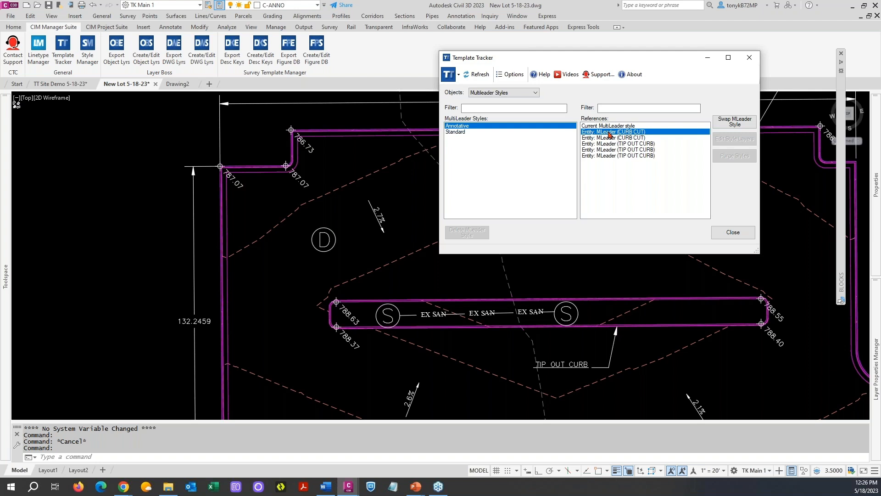
shift+click(614, 155)
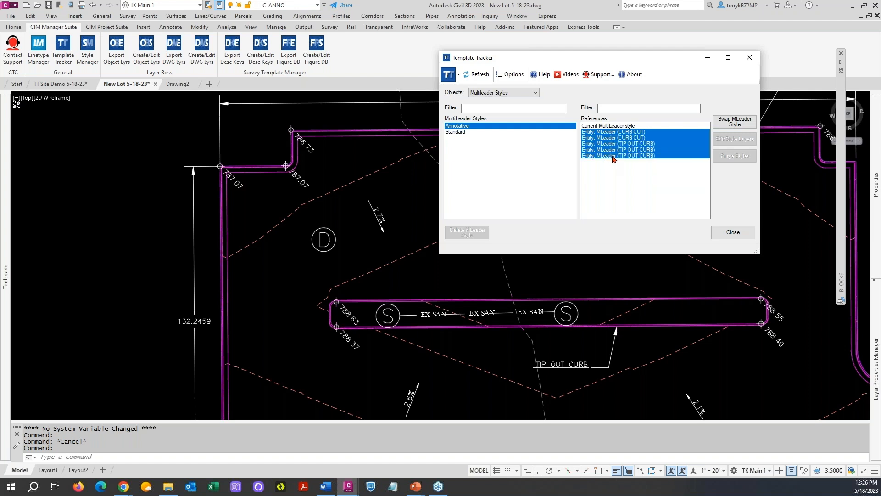
click(731, 123)
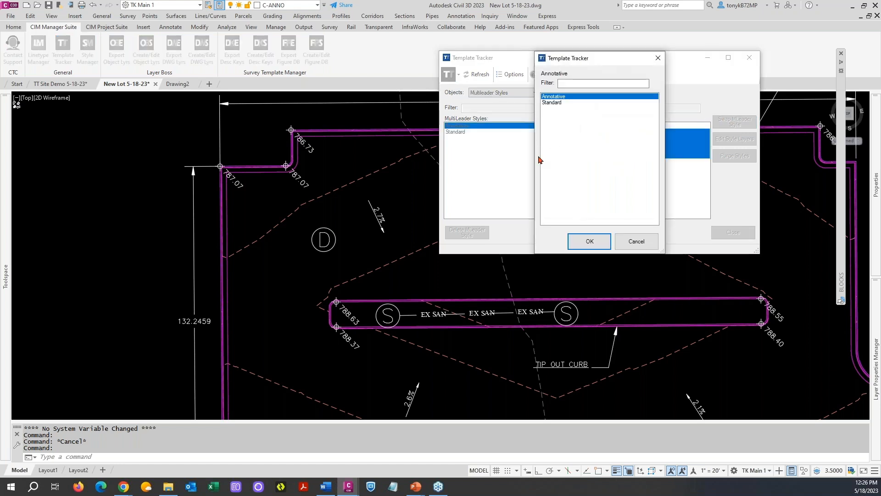
click(561, 105)
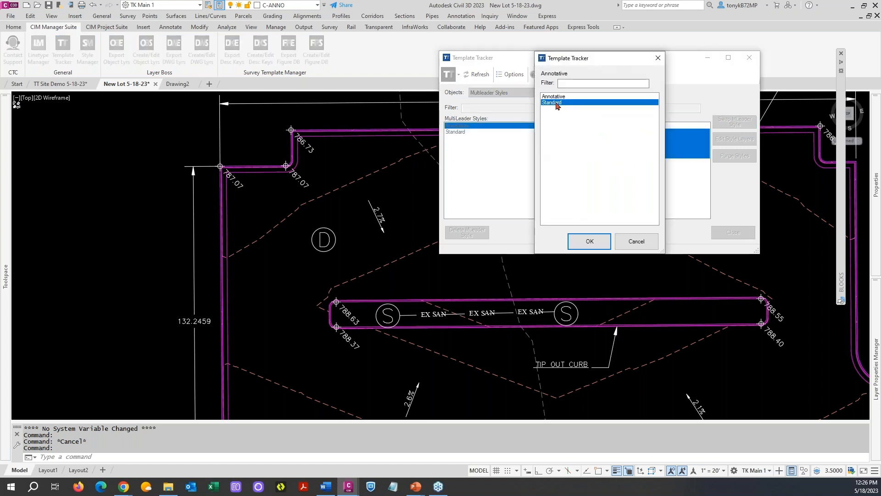
click(590, 240)
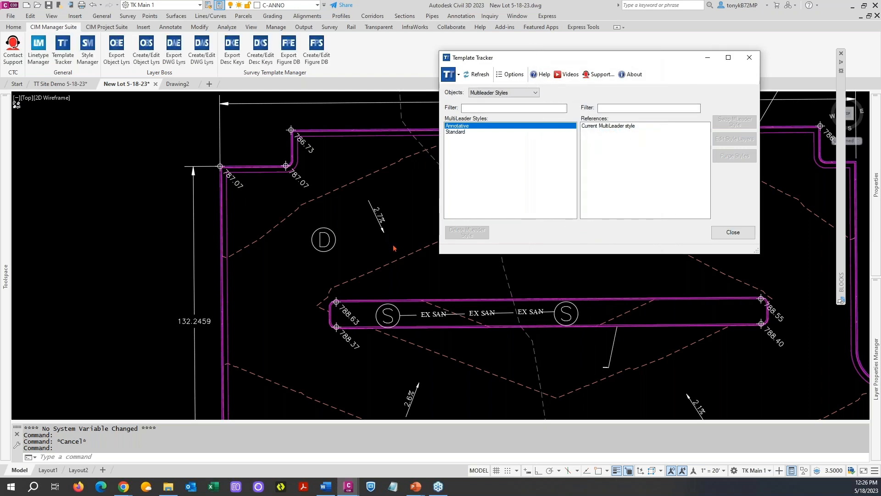
scroll(442, 269, down, 2)
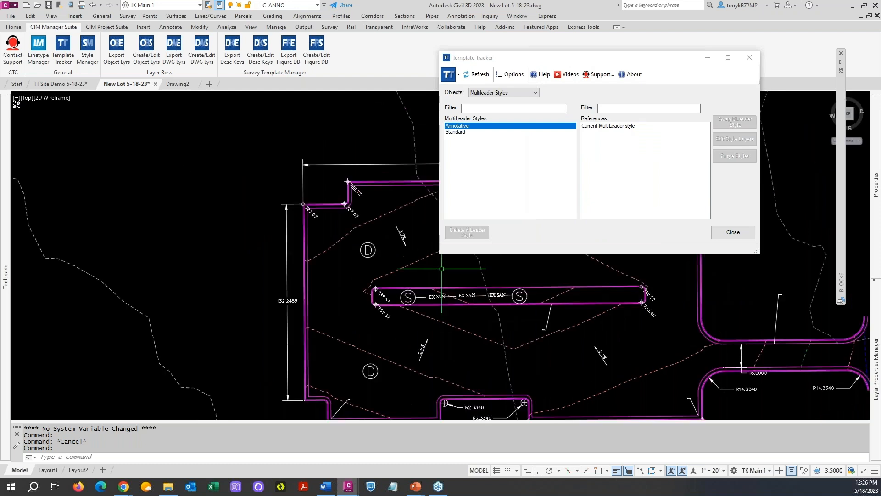
Step: Check Standard's references, zoom to the first TIP OUT CURB multileader listed, and check Annotative's references for comparison
click(463, 132)
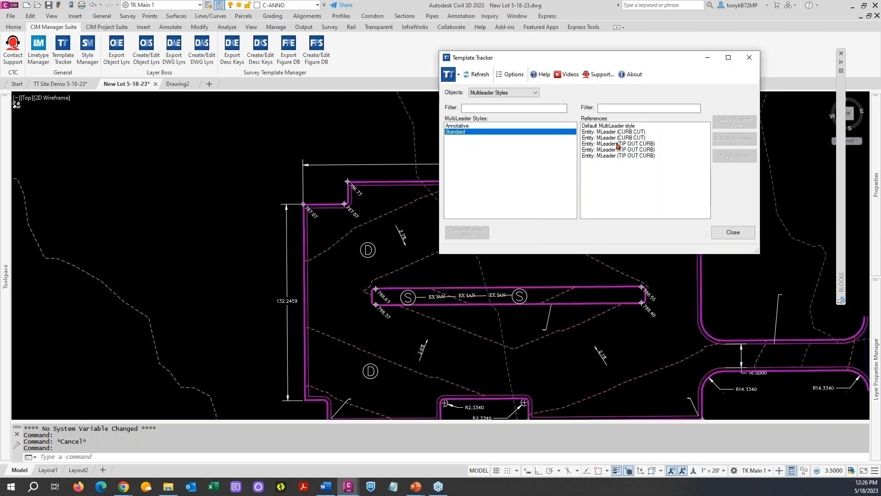
click(617, 144)
right_click(617, 145)
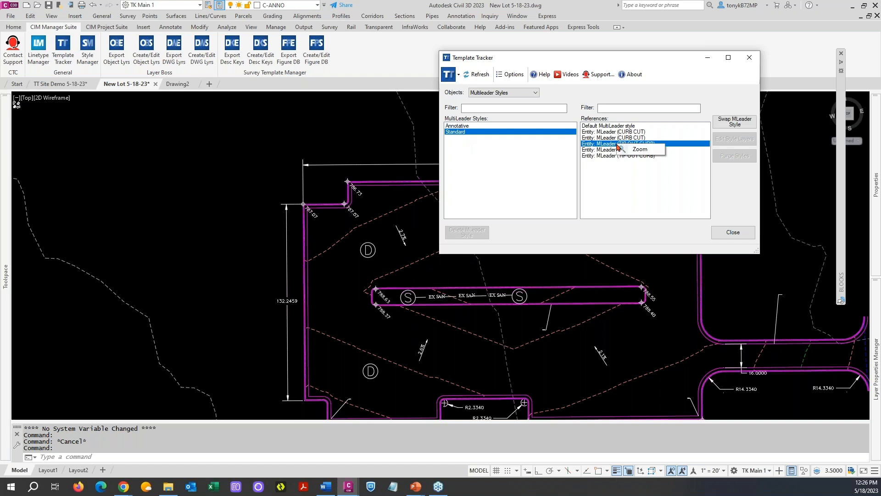
click(641, 150)
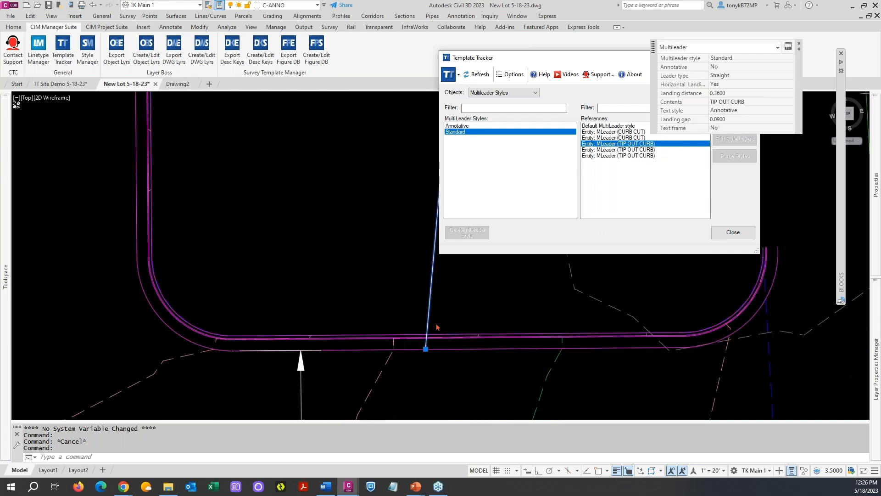
click(601, 133)
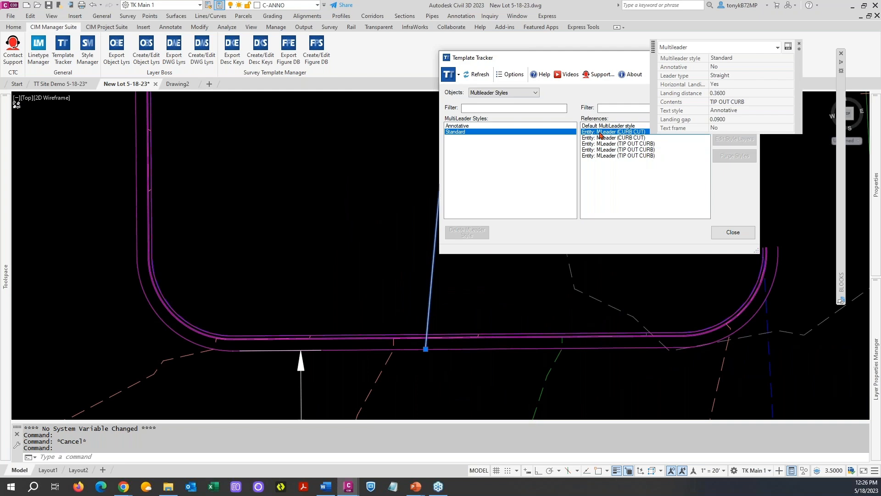
shift+click(601, 155)
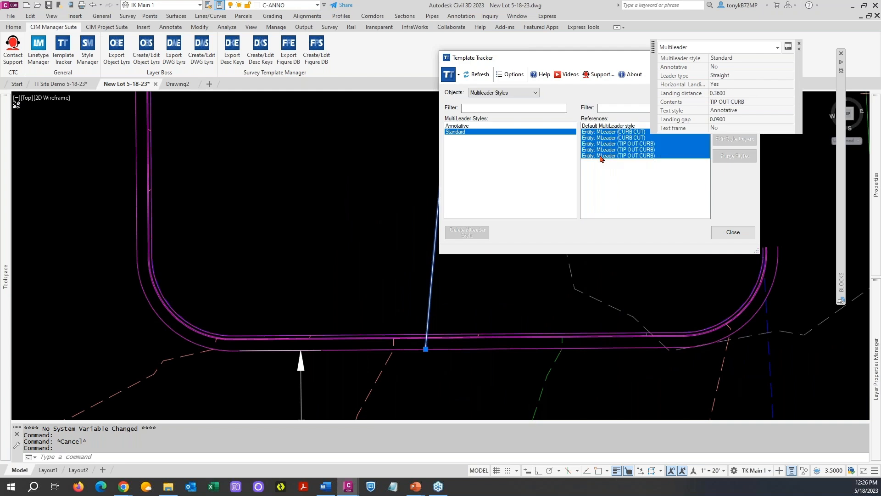
click(466, 126)
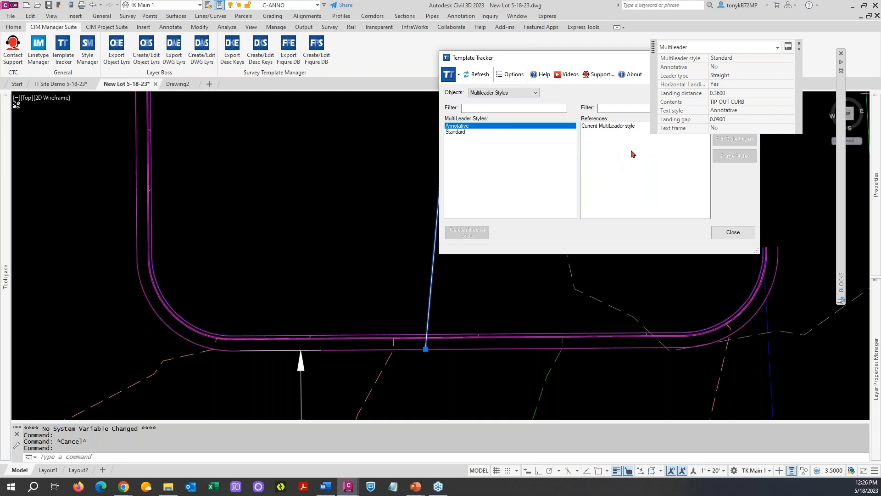
Step: Close the quick properties and swap all five multileaders using Standard back to multileader style Annotative
click(456, 132)
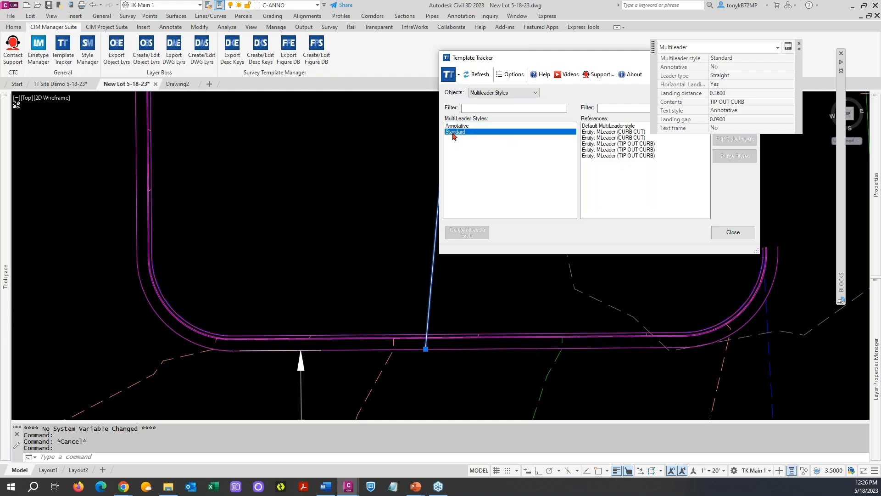
click(586, 133)
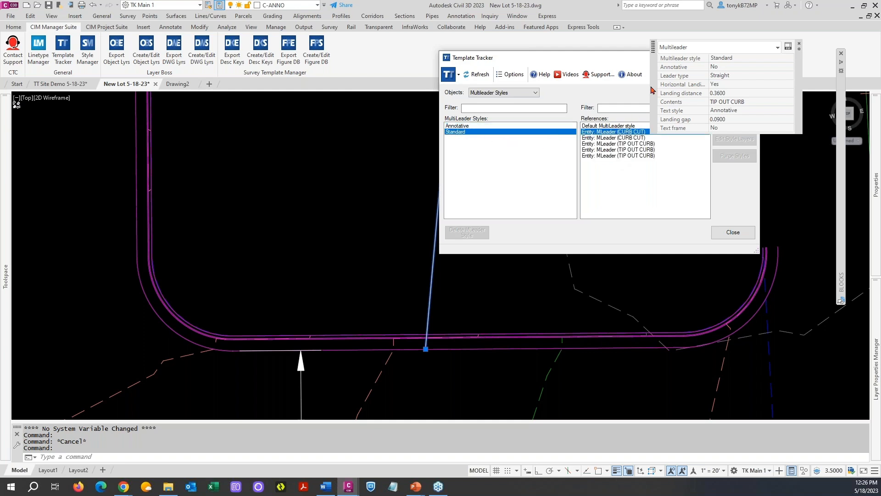
click(799, 45)
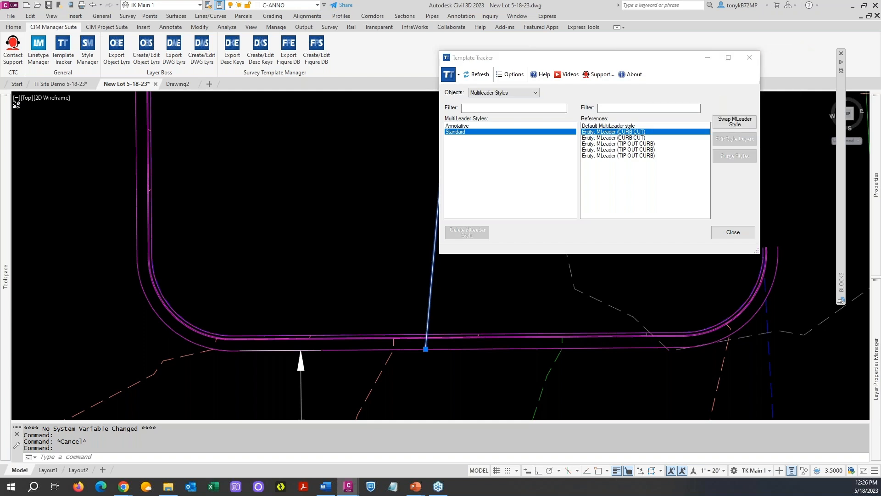
drag(587, 66, 507, 57)
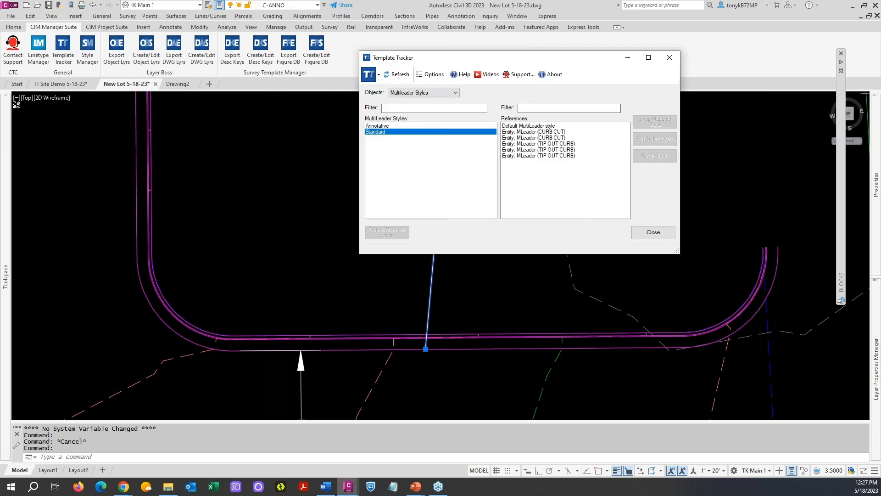
click(521, 133)
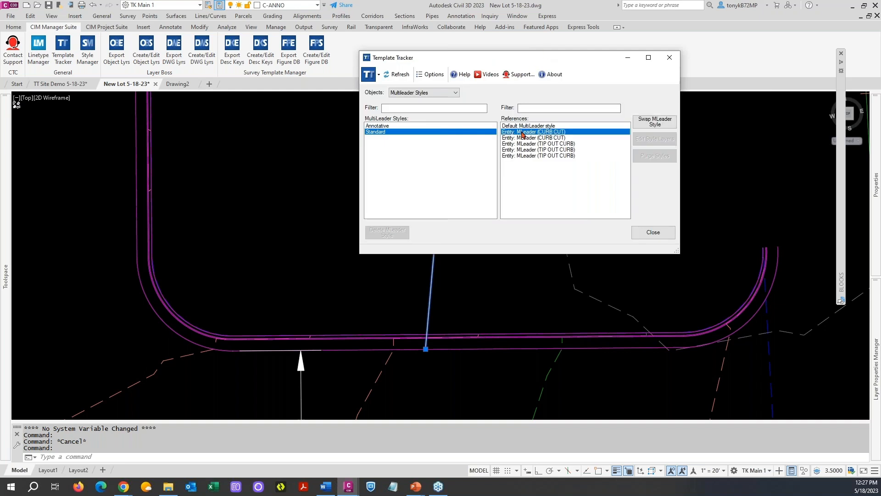
shift+click(530, 156)
click(654, 123)
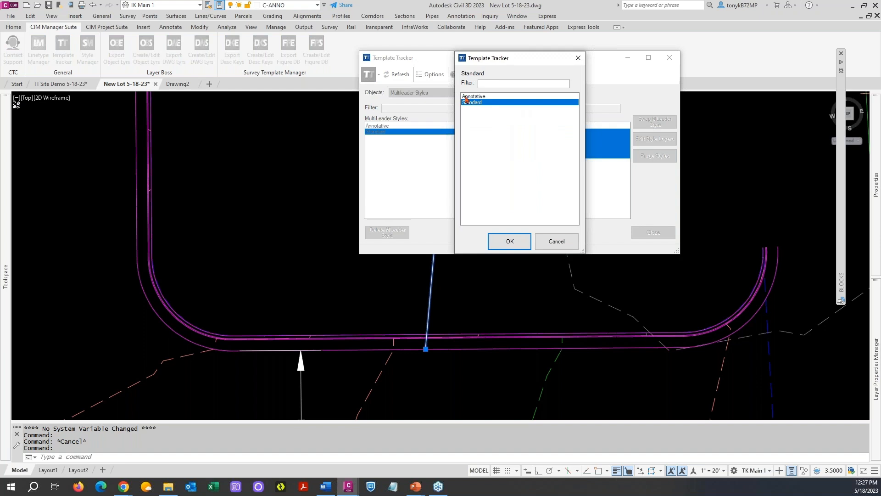
click(466, 97)
click(509, 240)
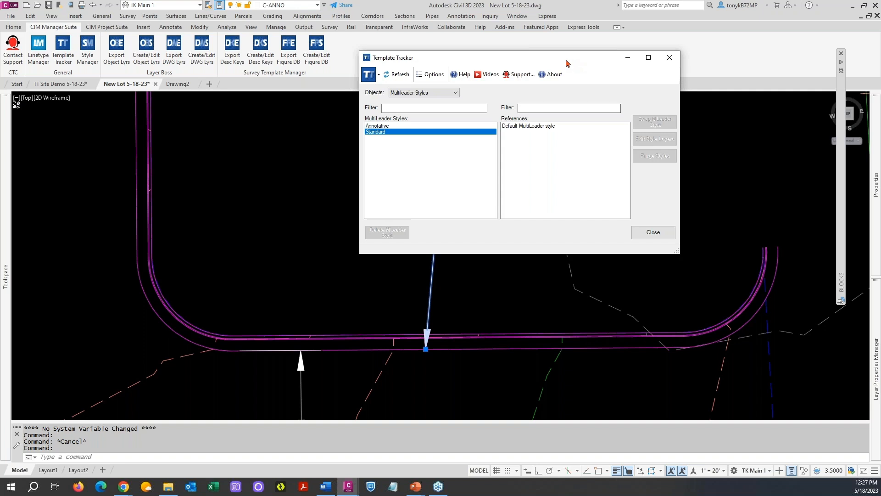
Step: Uncover the TIP OUT CURB multileader, clear the drawing selection, and examine the leader's arrowhead and text
drag(565, 61, 297, 126)
key(Escape)
key(Escape)
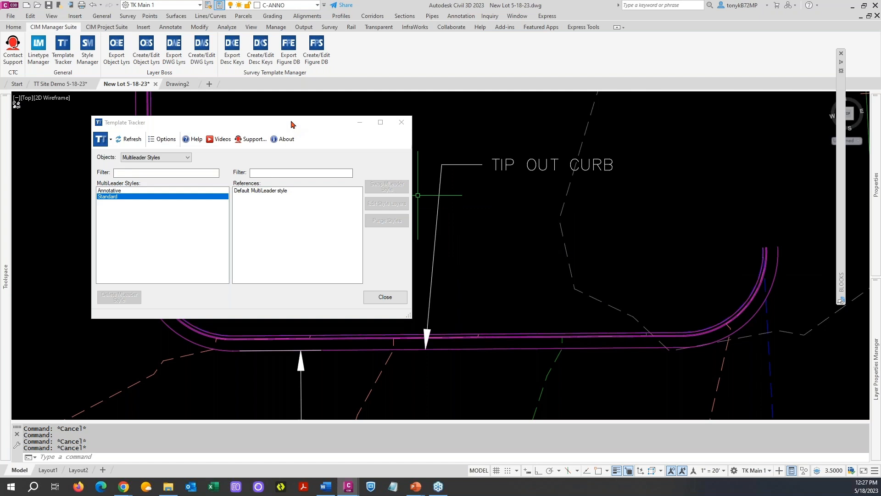
drag(291, 124, 419, 89)
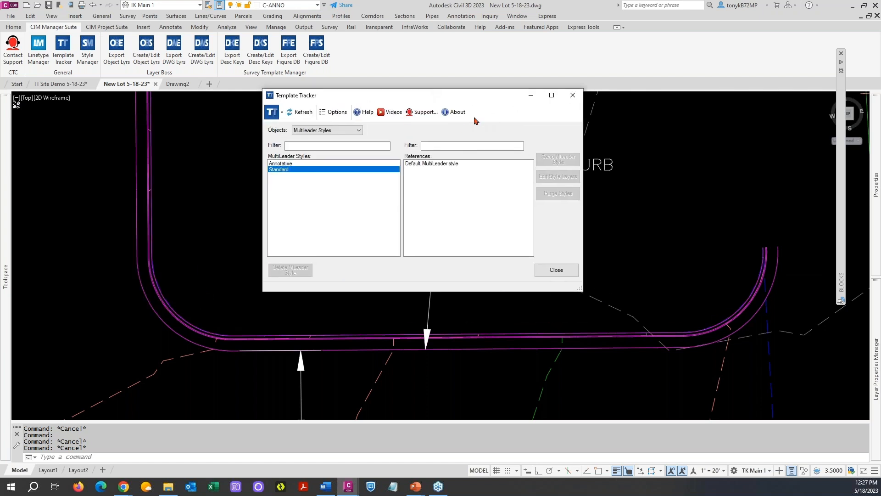
Step: List the drawing's linetypes and check the references of CENTER, CENTER2 and Continuous
click(359, 131)
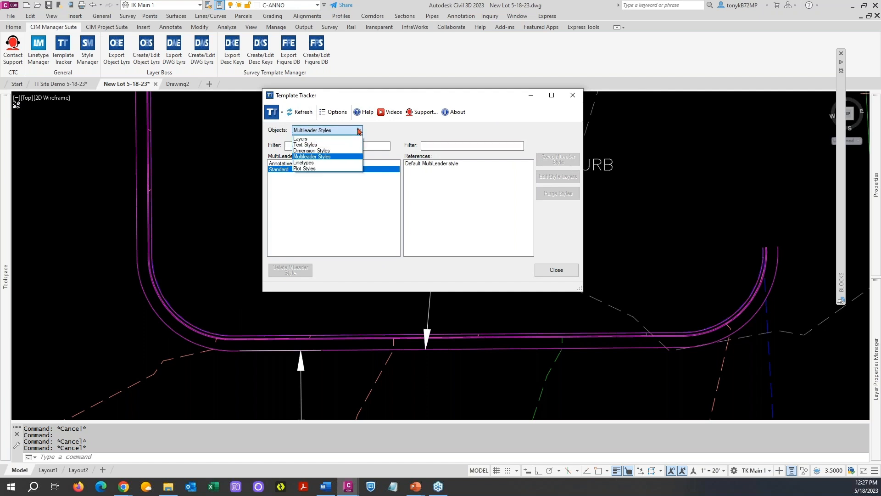
click(303, 163)
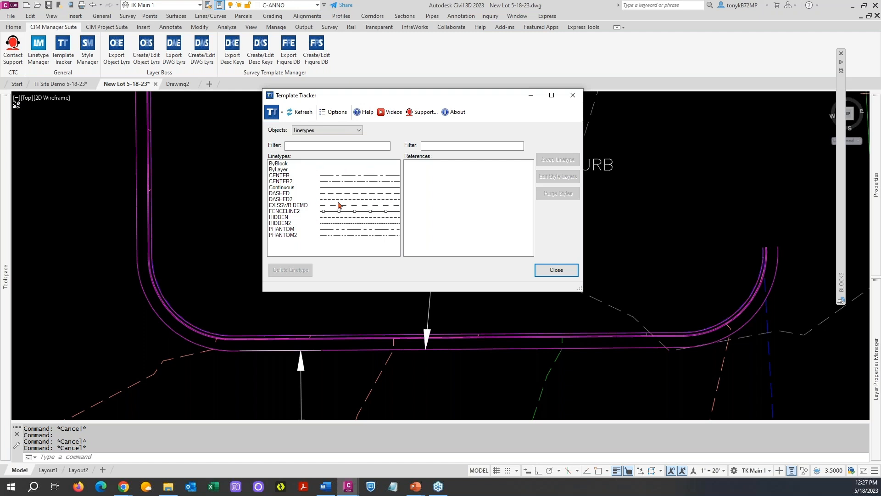
click(285, 176)
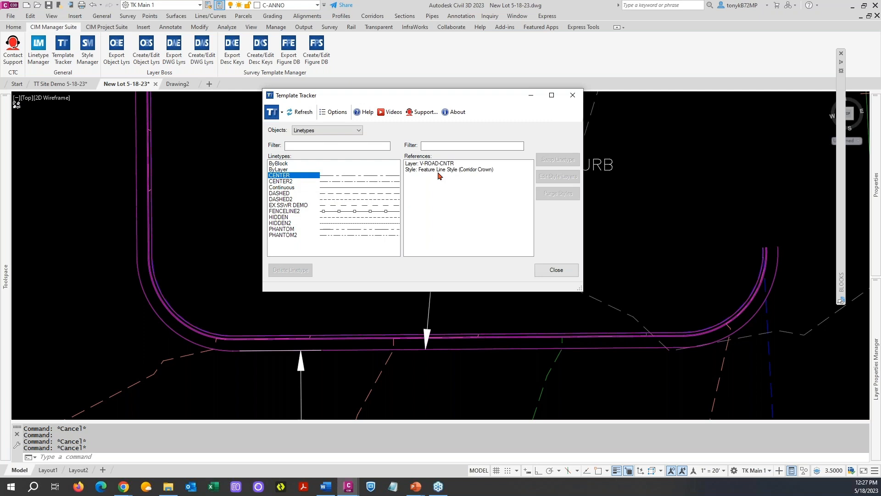
click(284, 183)
click(283, 188)
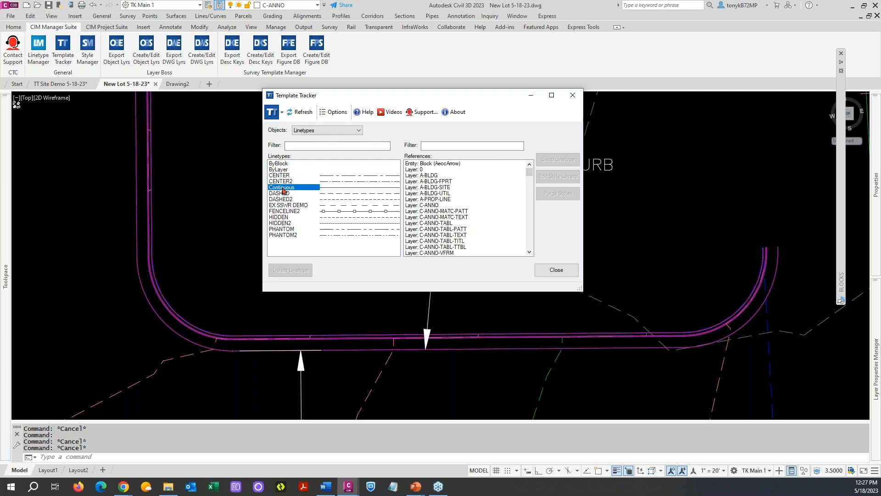
Step: Look through the layers that reference the Continuous linetype, and check DASHED2's references
scroll(459, 207, down, 10)
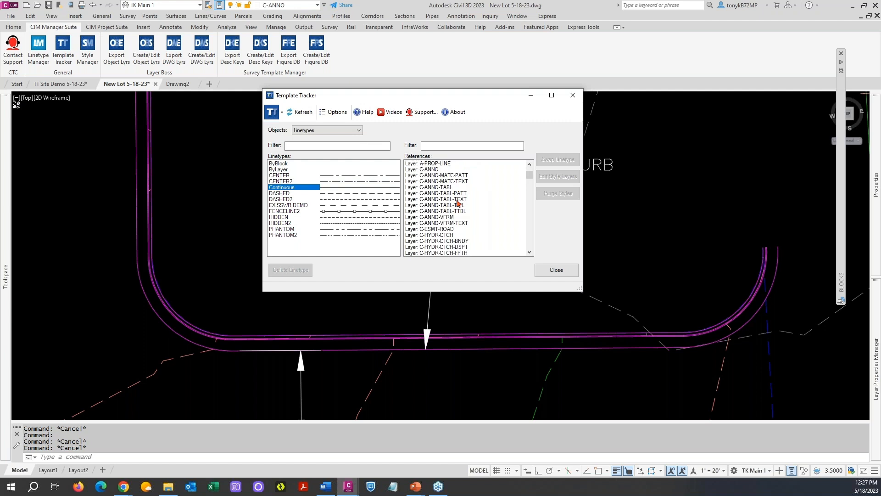
scroll(463, 217, down, 8)
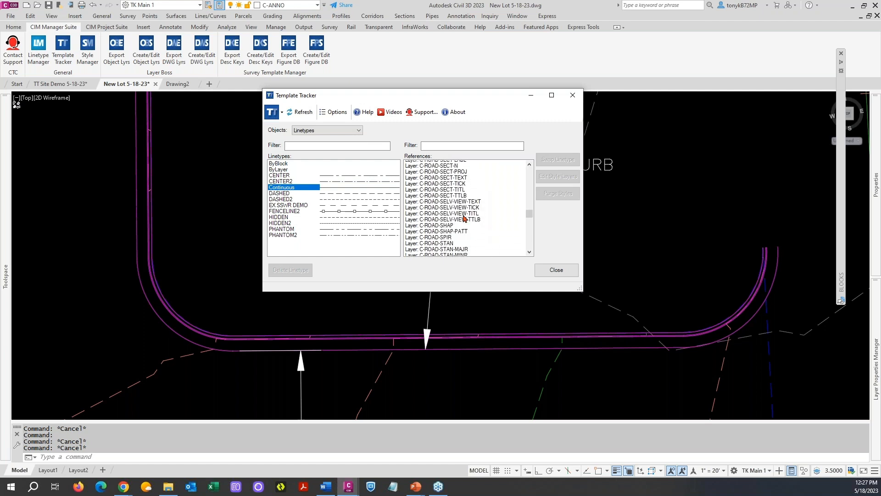
click(283, 199)
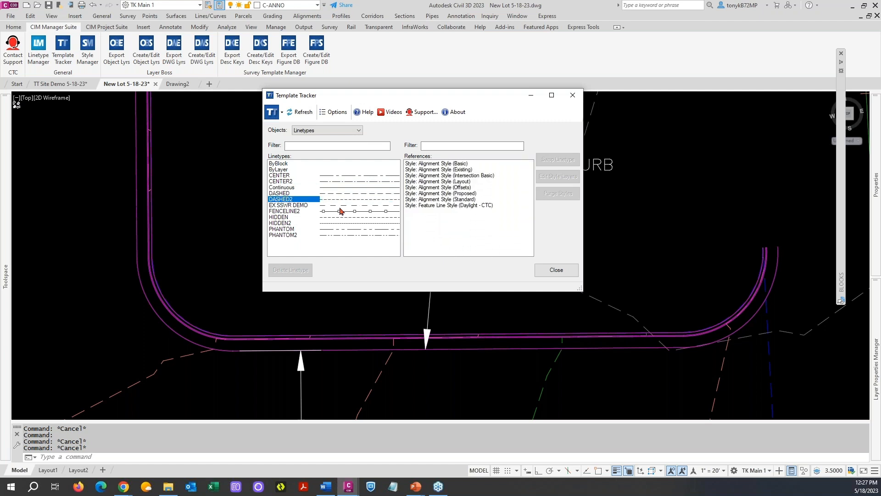
Step: Move Template Tracker clear of the drawing tabs, switch to the TT Site Demo 5-18-23 drawing, and list its linetypes
drag(432, 94, 559, 61)
mouse_move(61, 86)
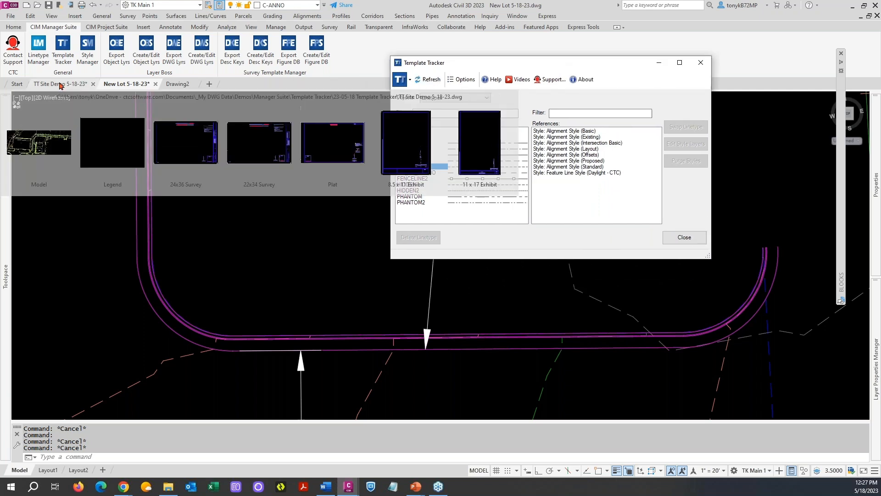
click(62, 86)
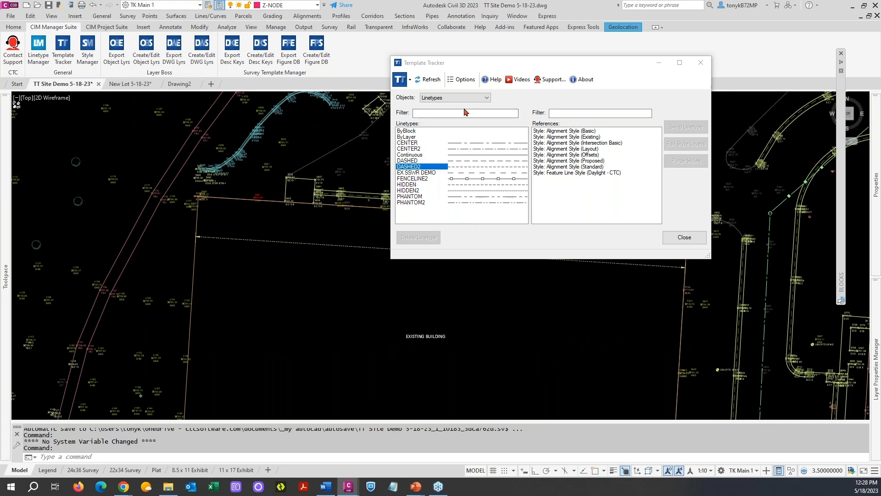
click(483, 99)
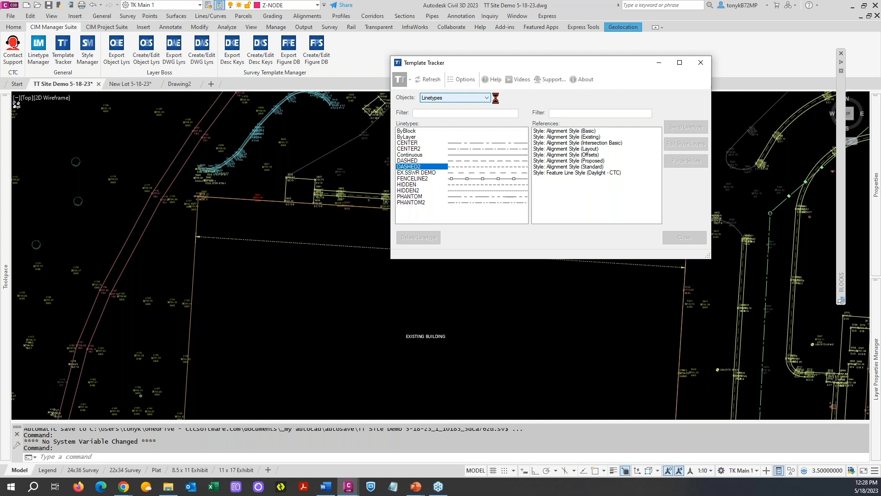
click(461, 99)
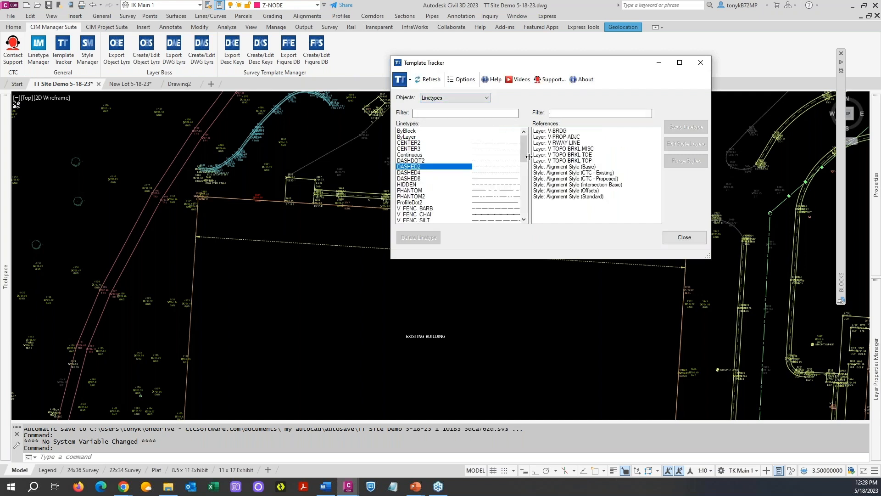
Step: Check the references of linetypes V_UTIL_WAT_STM, V_WATR_HIGH and V_UTIL_GAS_AG
drag(522, 150, 527, 207)
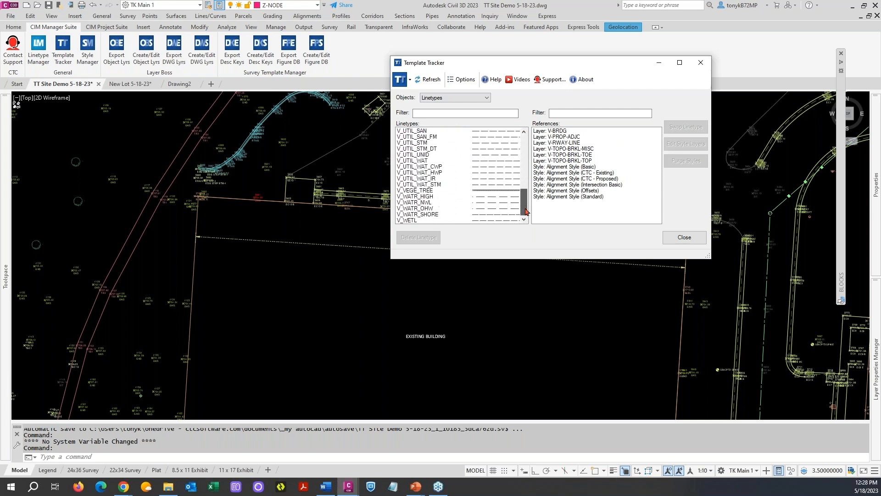
click(431, 185)
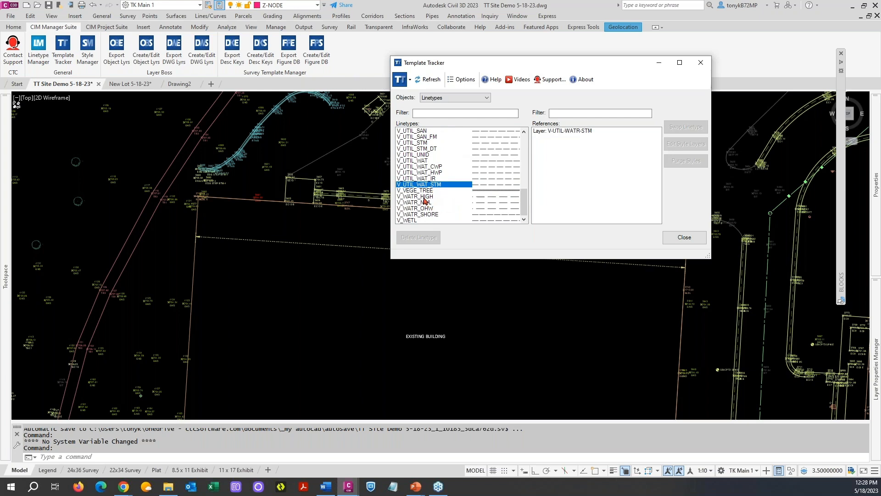
click(425, 197)
drag(522, 199, 520, 168)
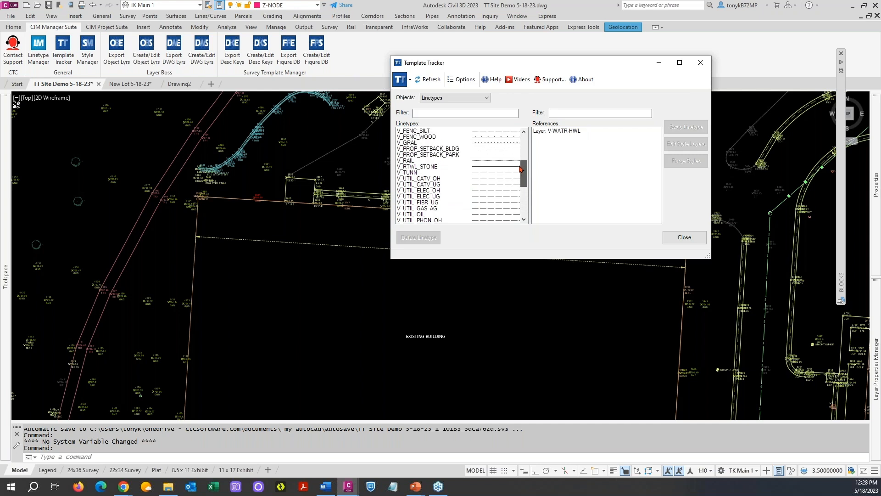
click(437, 209)
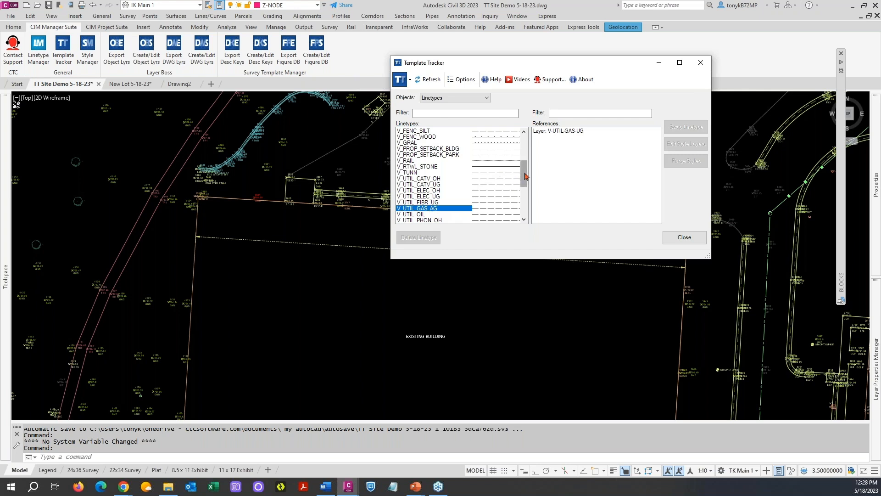
Step: Check the references of linetypes V_UTIL_FIBR_UG and V_UTIL_ELEC_UG, and return to V_UTIL_GAS_AG
drag(525, 175, 525, 184)
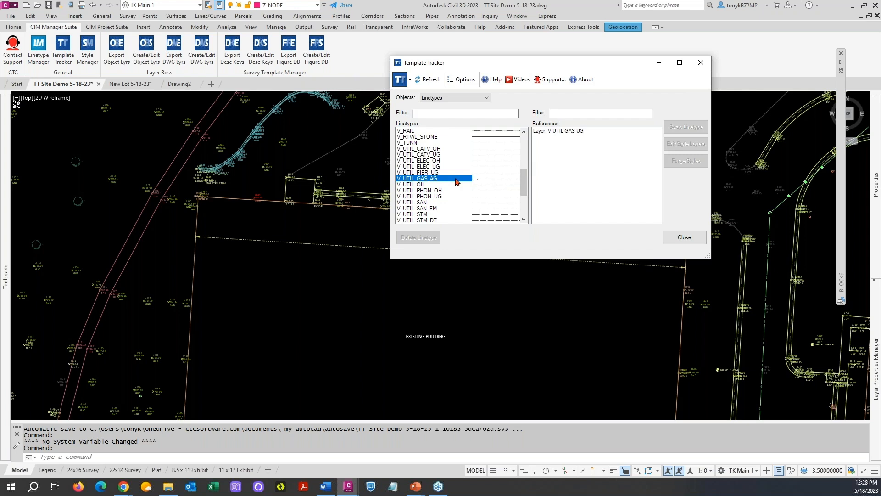
click(434, 174)
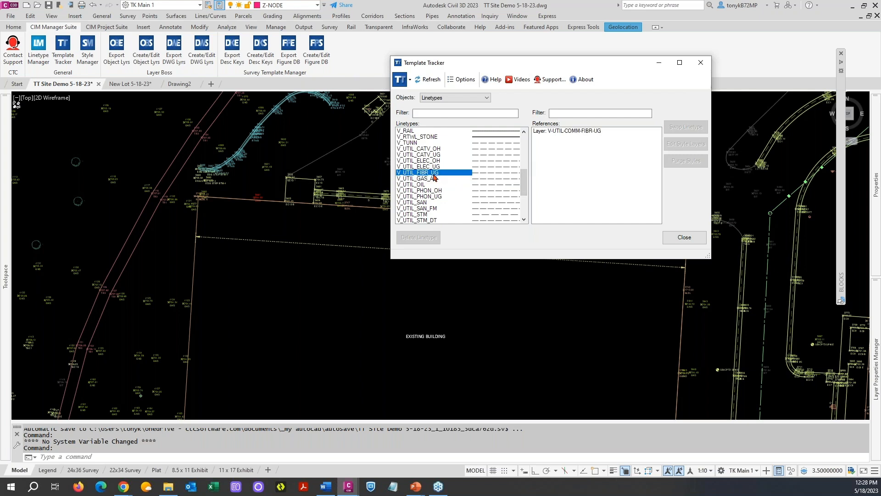
click(436, 167)
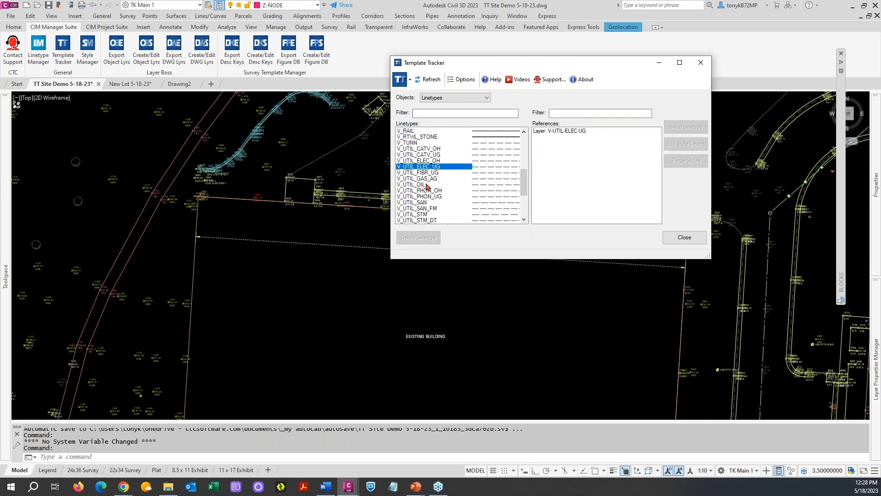
mouse_move(524, 187)
mouse_down()
mouse_move(522, 209)
mouse_move(524, 183)
mouse_up()
click(435, 178)
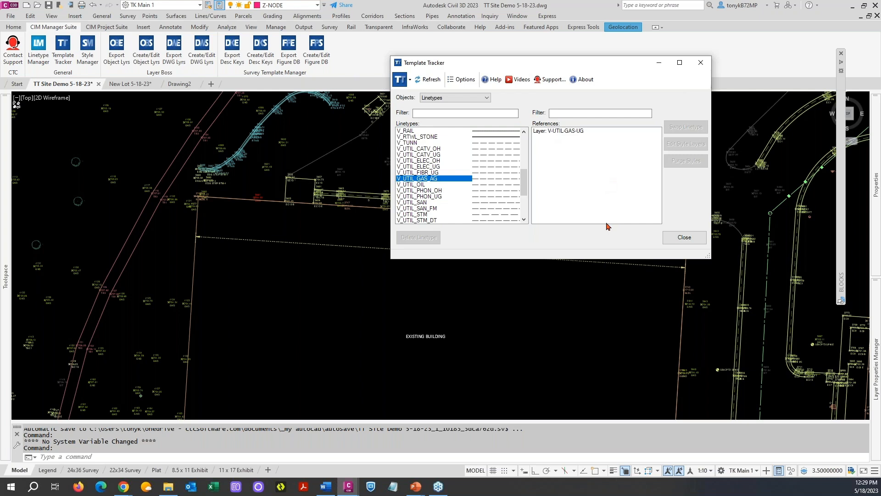
Step: List the drawing's plot styles, check the references of Color_5, Color_7 and Color_1, and select layer _NO PLOT under Color_7
click(486, 99)
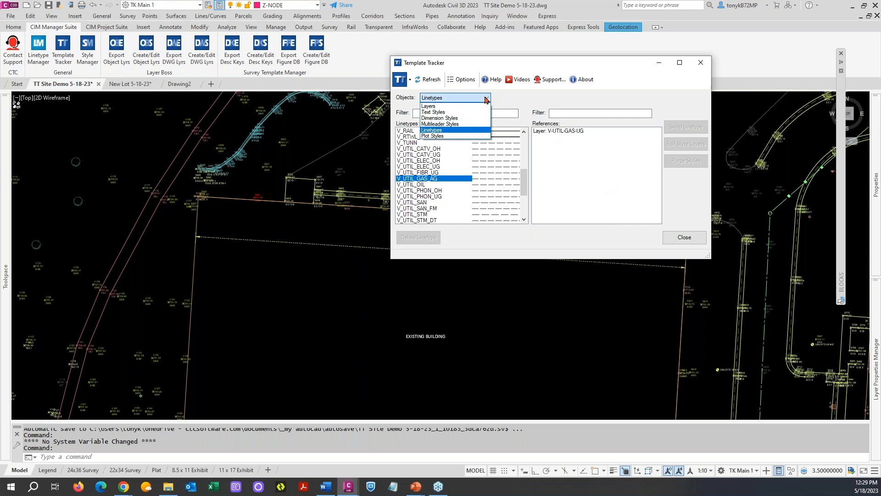
click(428, 136)
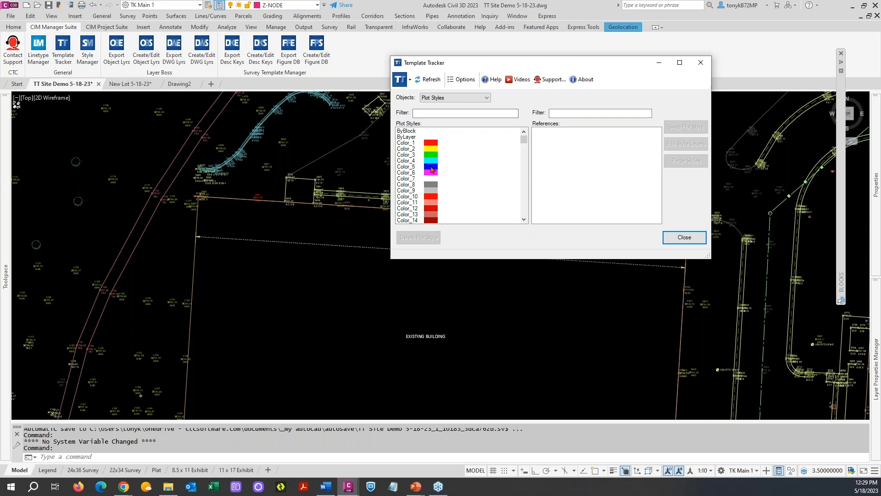
click(432, 168)
click(429, 178)
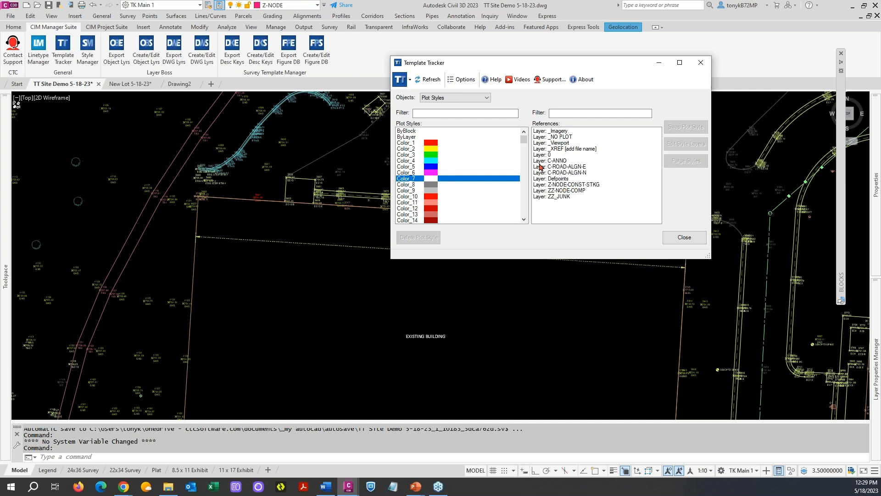
click(432, 144)
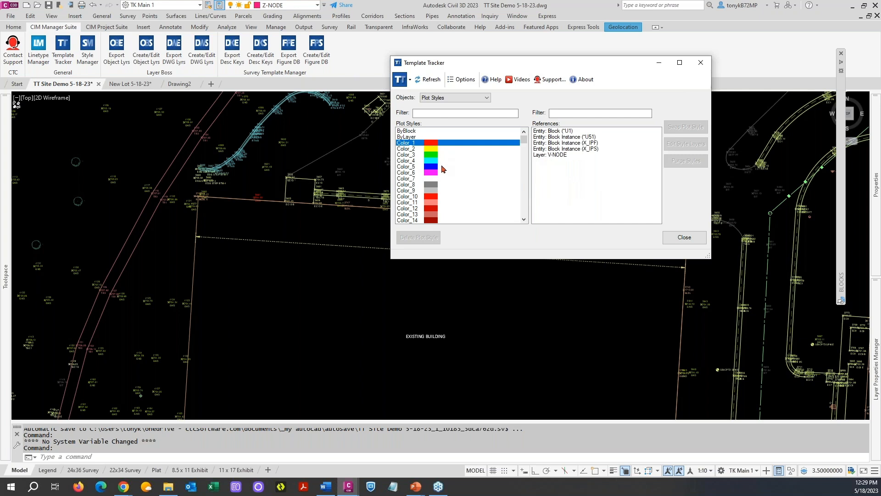
click(431, 179)
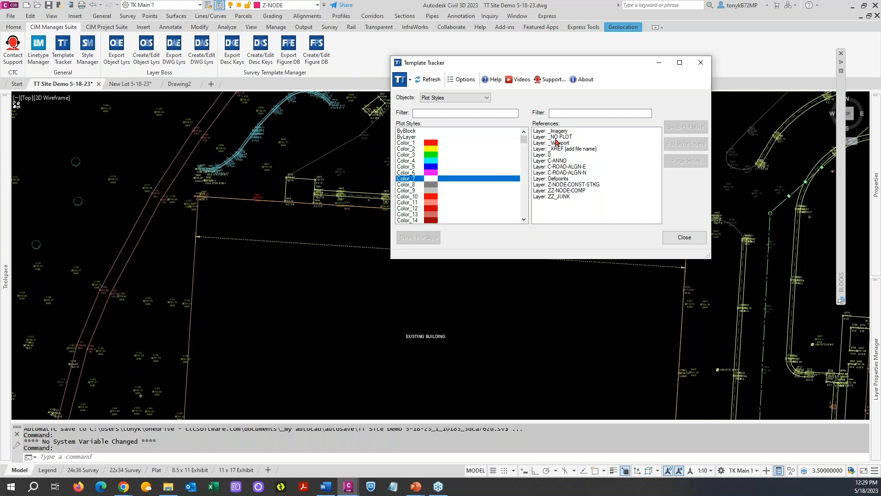
click(557, 139)
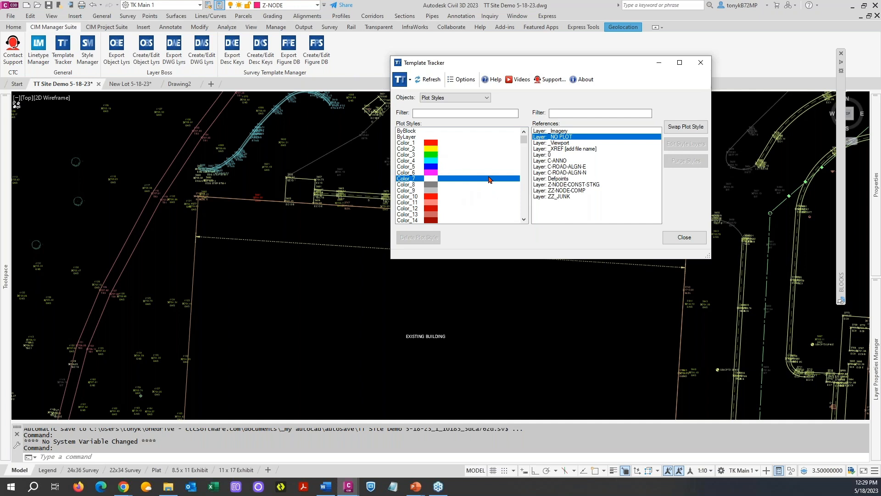
Step: Check Color_23's references and look through the color plot styles down to Color_255 and back to the start
scroll(459, 200, down, 3)
click(459, 202)
scroll(475, 184, down, 2)
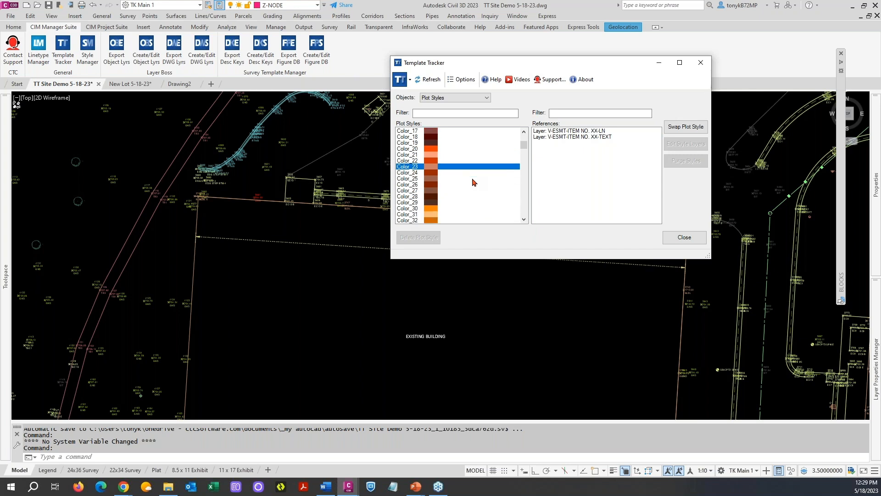
scroll(466, 192, down, 2)
scroll(473, 188, up, 3)
scroll(478, 190, down, 20)
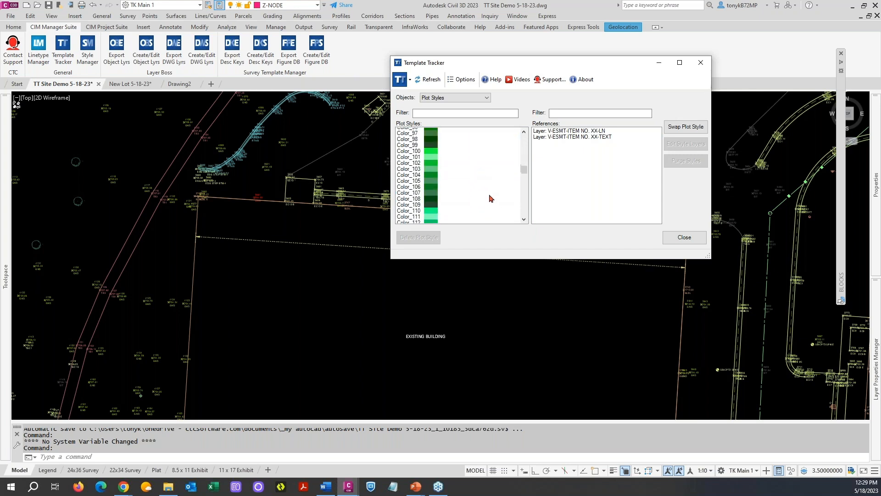
scroll(490, 200, down, 20)
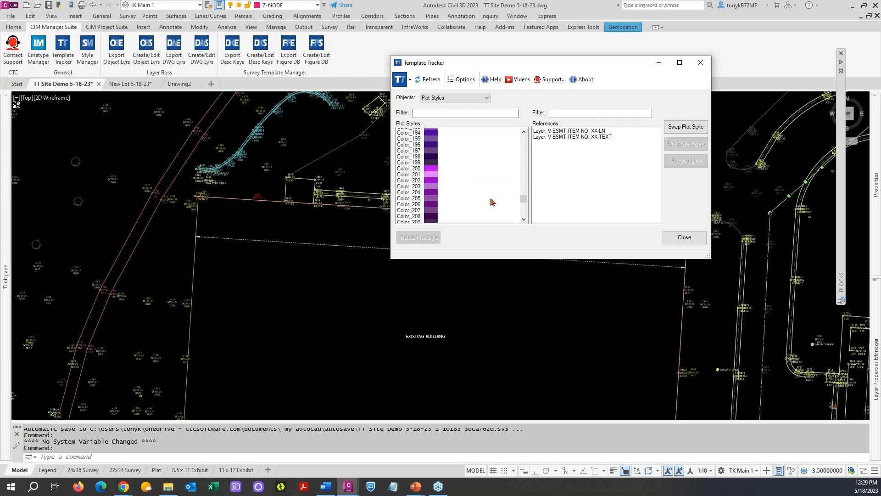
scroll(492, 202, down, 5)
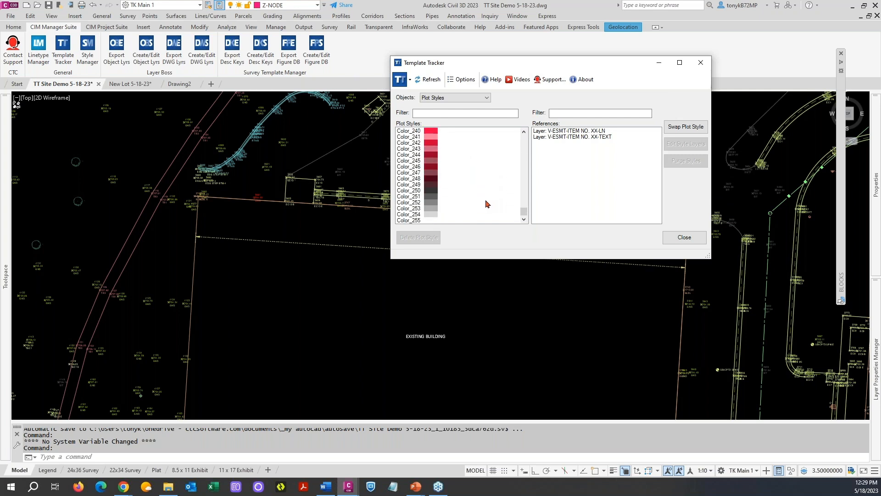
scroll(475, 195, up, 12)
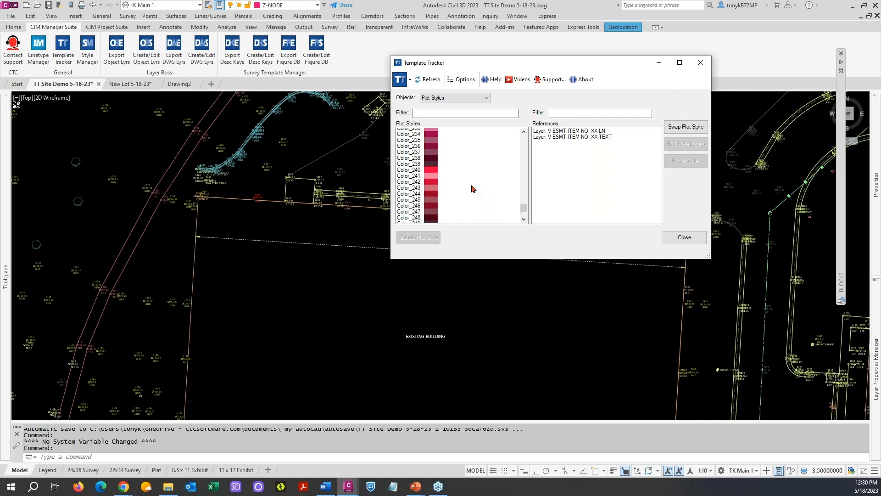
scroll(487, 184, up, 20)
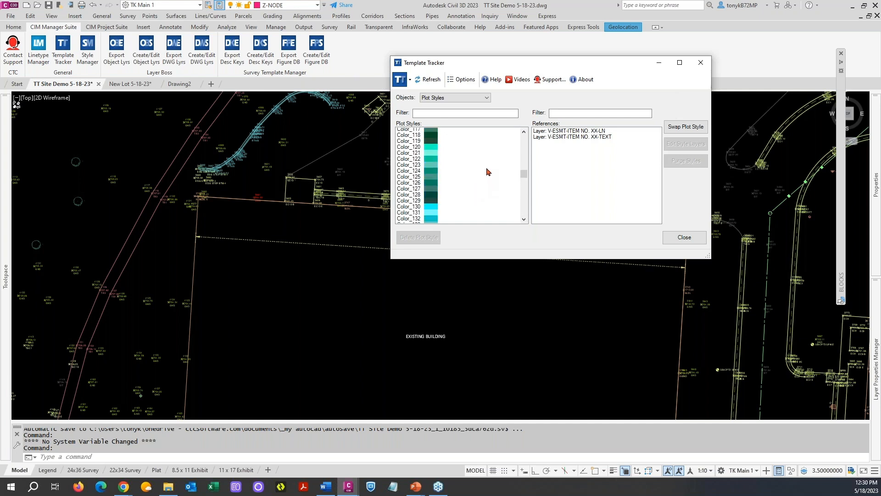
scroll(490, 173, up, 20)
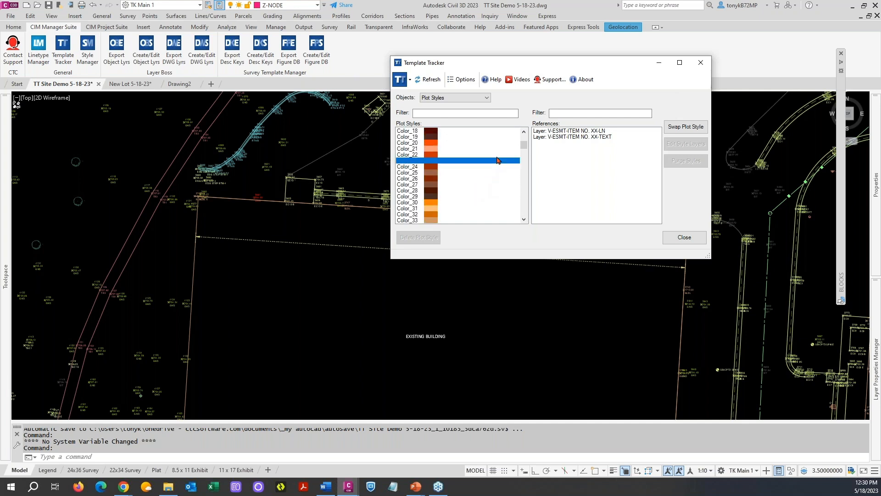
scroll(495, 146, up, 2)
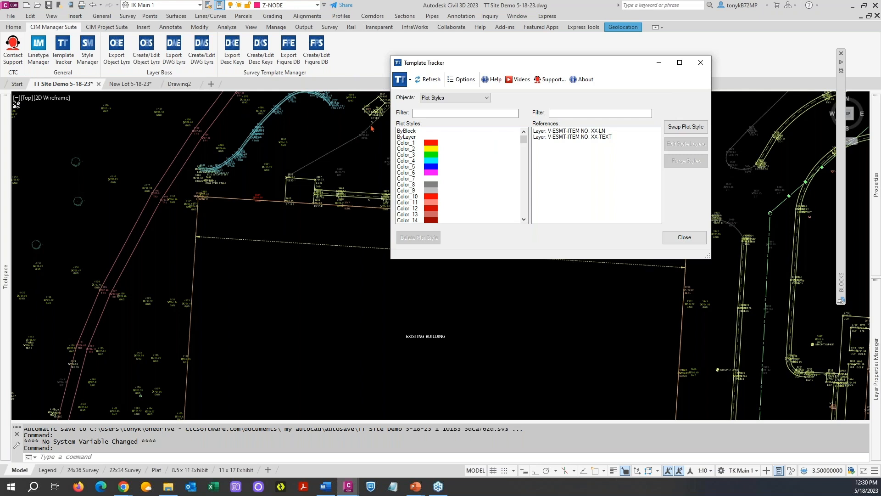
Step: List the linetypes again and switch back to the New Lot 5-18-23 drawing
click(473, 98)
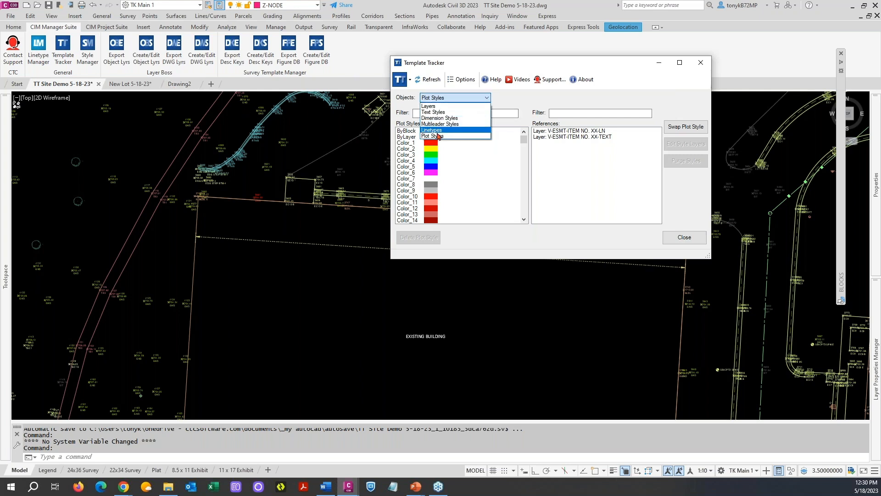
click(441, 131)
mouse_move(134, 86)
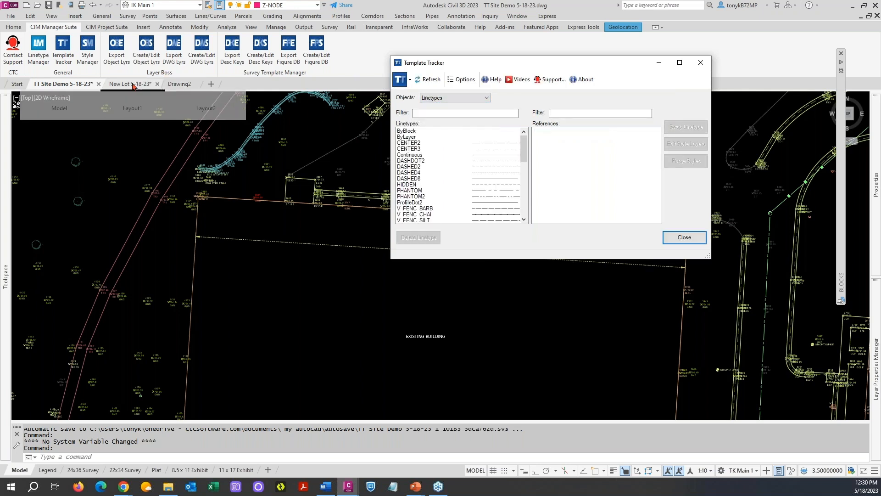
click(128, 86)
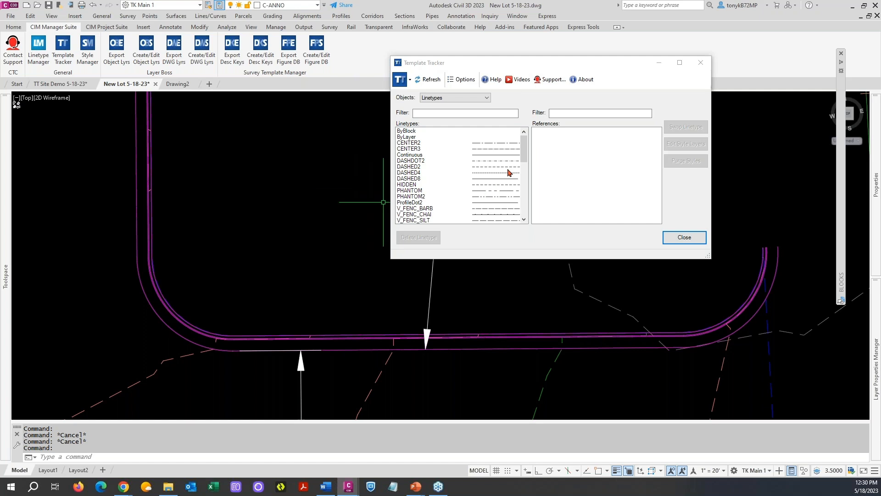
Step: List the New Lot drawing's named plot styles, look through them, and check the references of Extra Thick
click(486, 98)
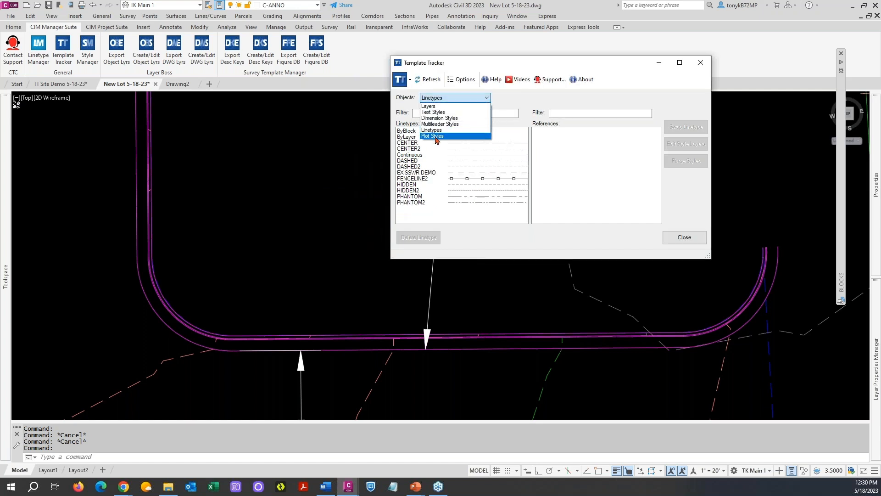
click(432, 136)
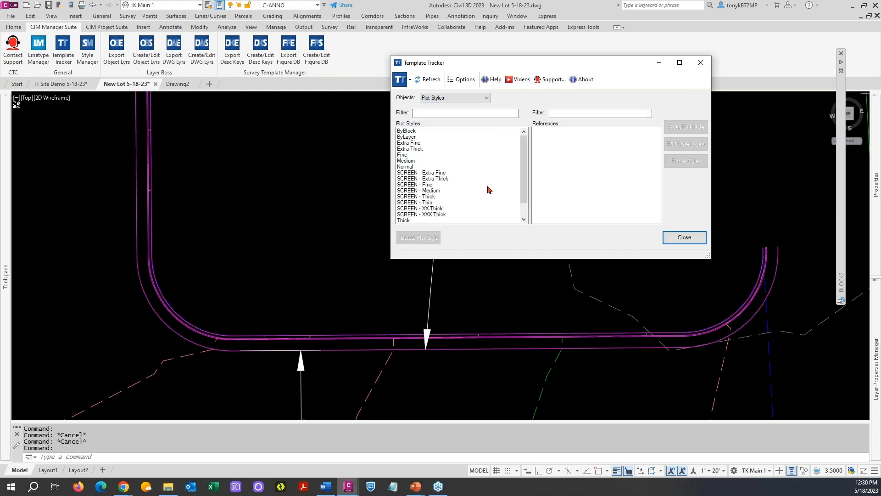
drag(523, 159, 523, 181)
click(412, 149)
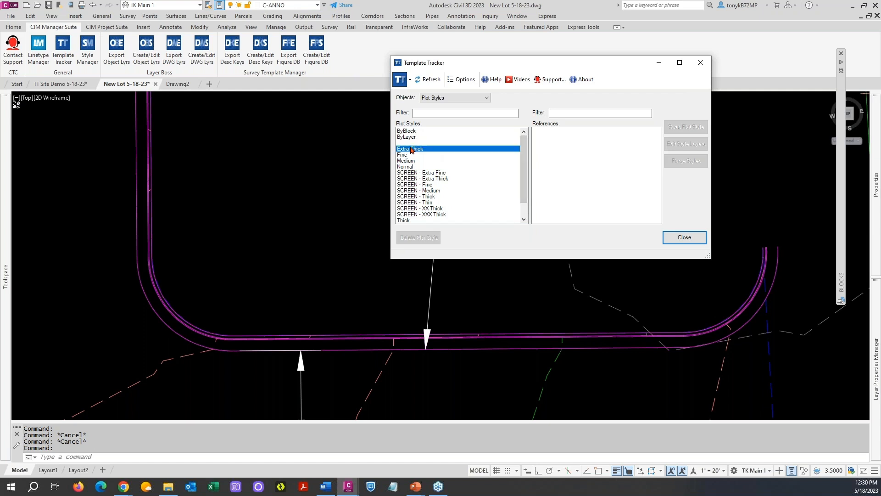
Step: Find layer C-ROAD among the references of the Medium plot style and swap its plot style to Normal
click(414, 161)
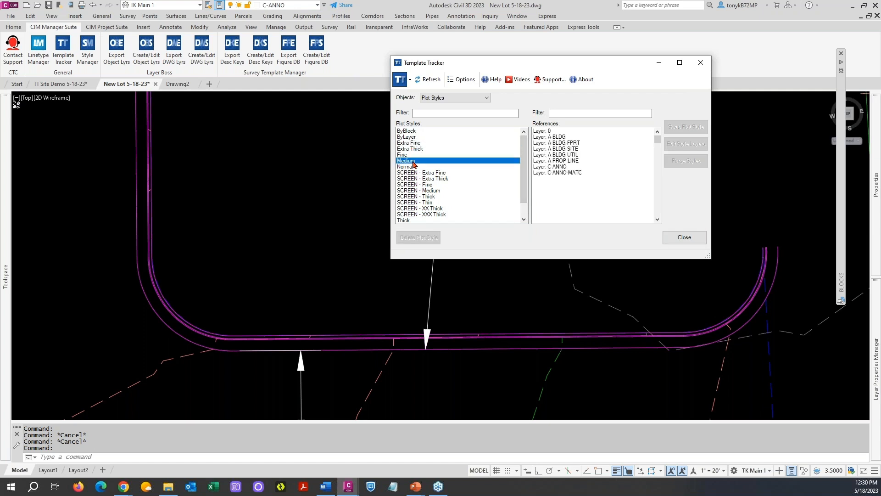
scroll(575, 179, down, 10)
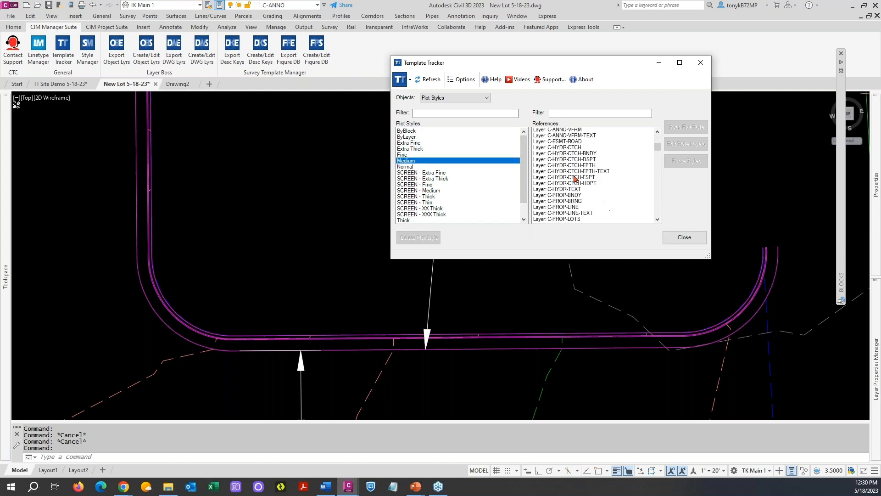
scroll(575, 179, down, 4)
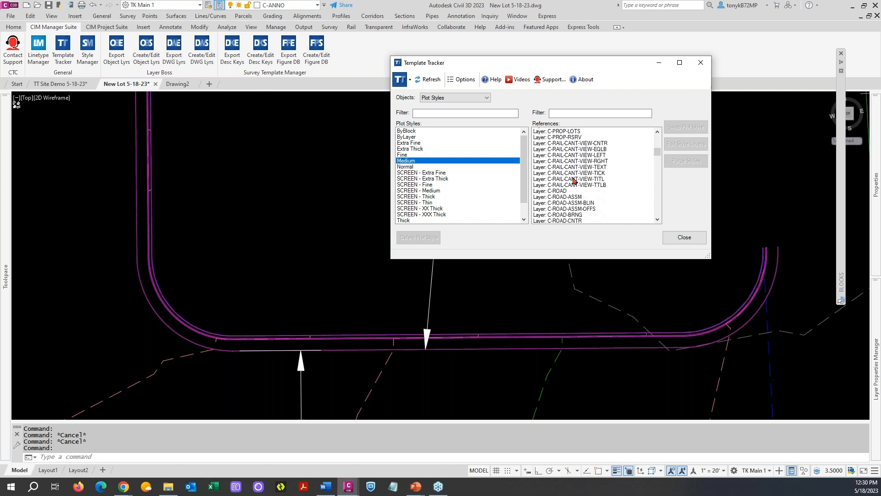
click(557, 192)
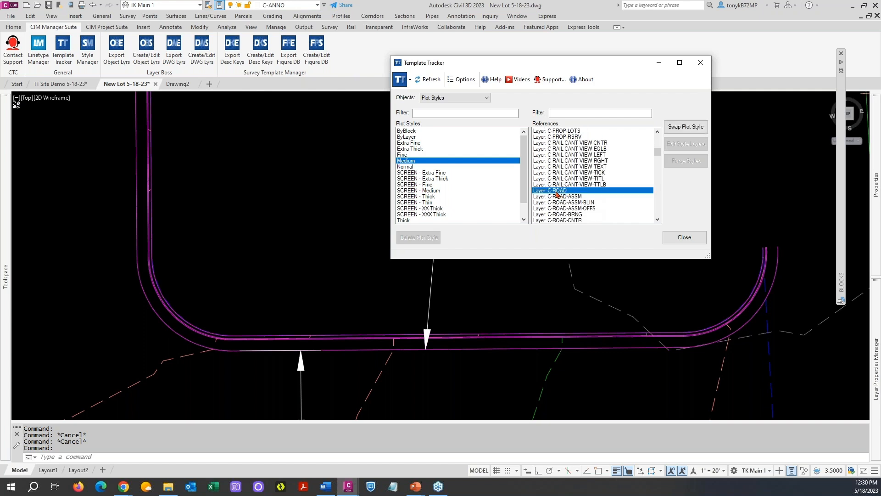
click(686, 127)
click(505, 137)
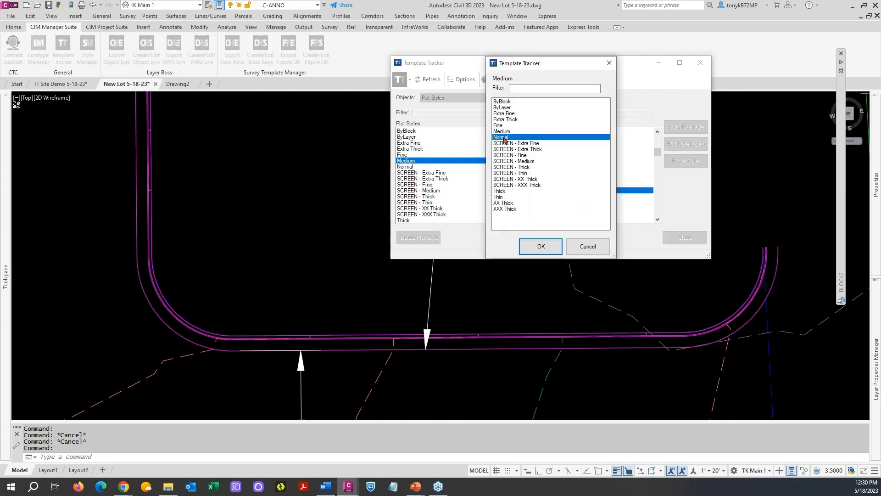
click(542, 247)
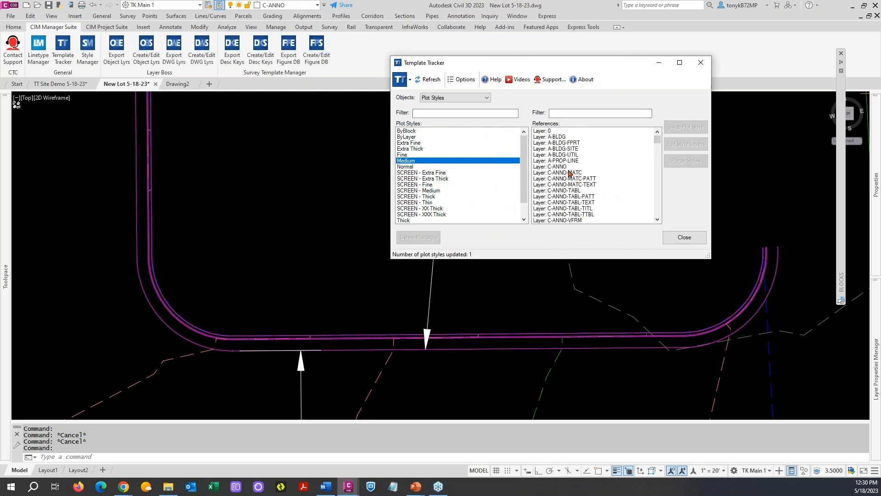
Step: Swap the plot style of layer C-ANNO from Medium to Normal
click(554, 167)
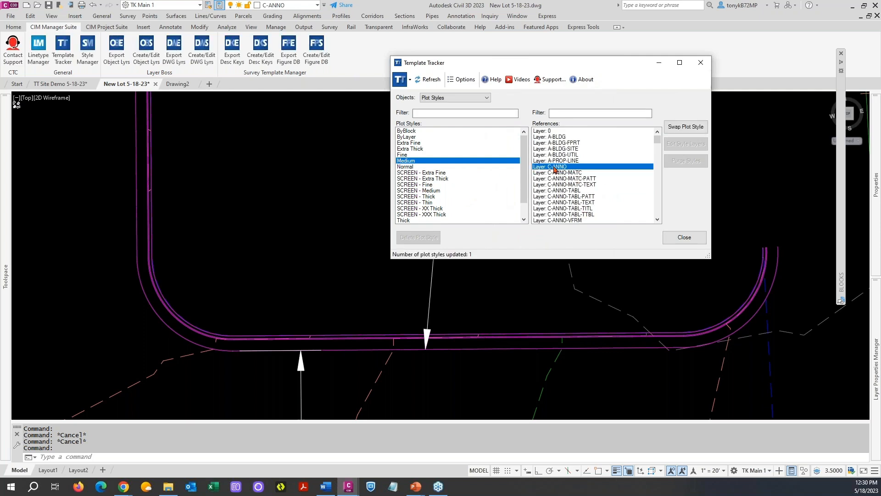
click(678, 129)
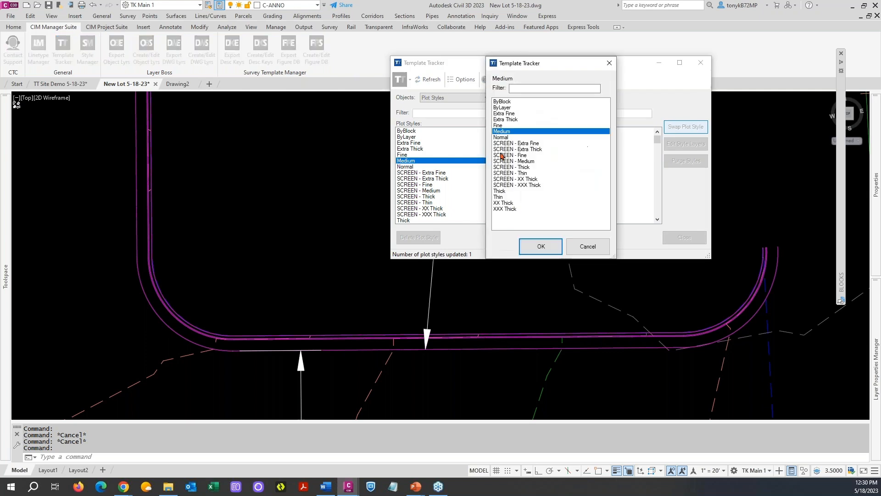
click(507, 137)
click(541, 246)
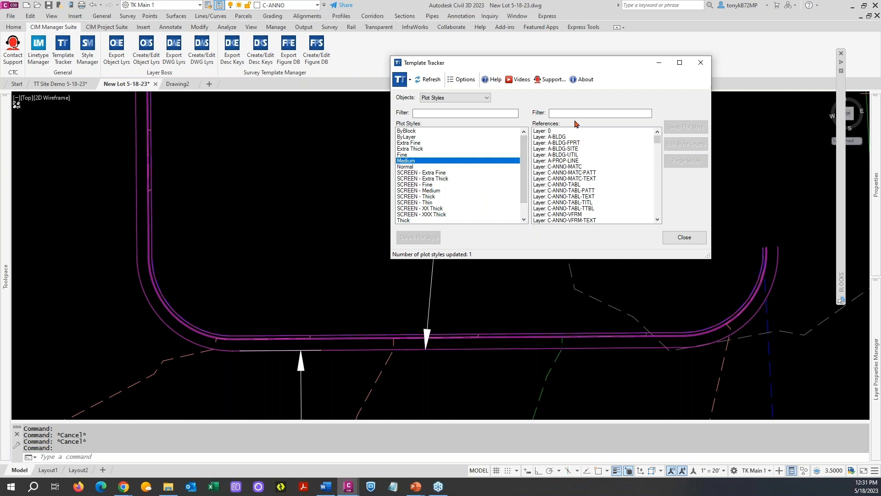
Step: Look through the layers that still reference the Medium plot style, down to the C-ROAD group
scroll(635, 166, down, 10)
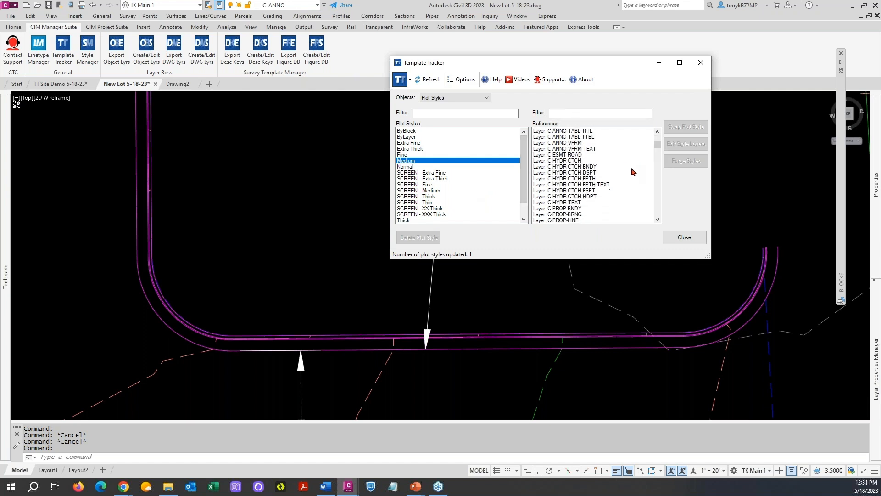
scroll(632, 173, down, 2)
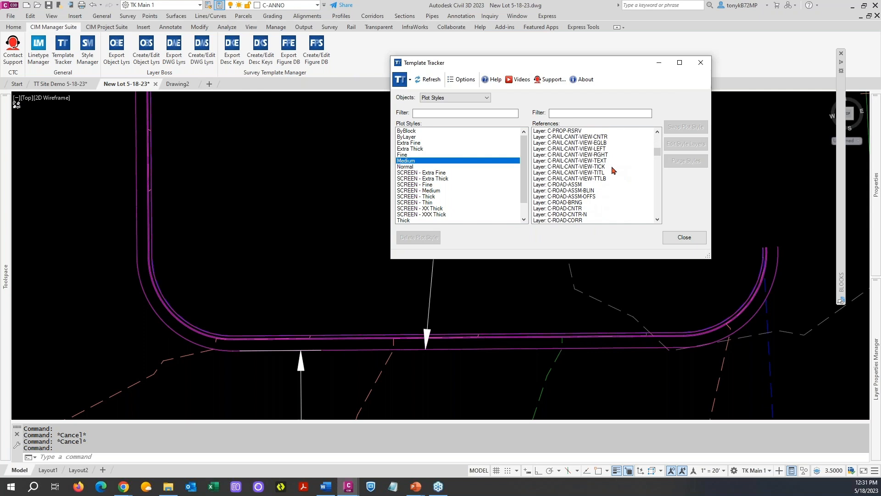
drag(613, 63, 547, 88)
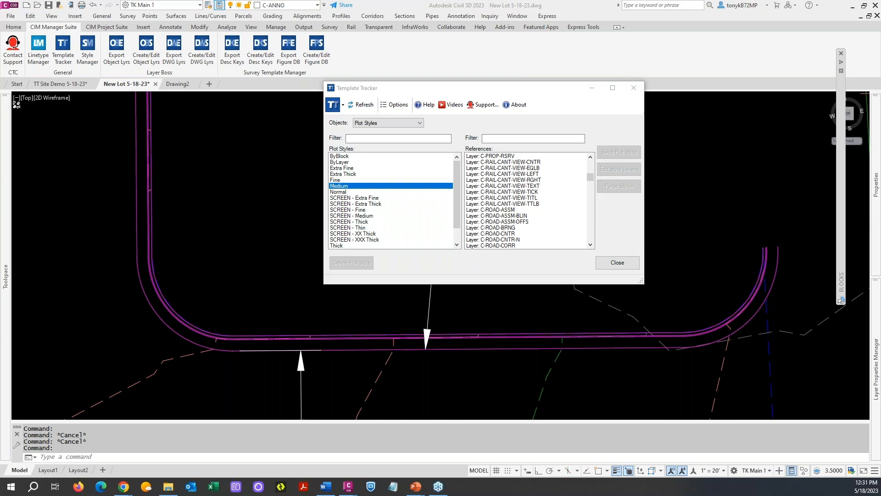
key(alt+Tab)
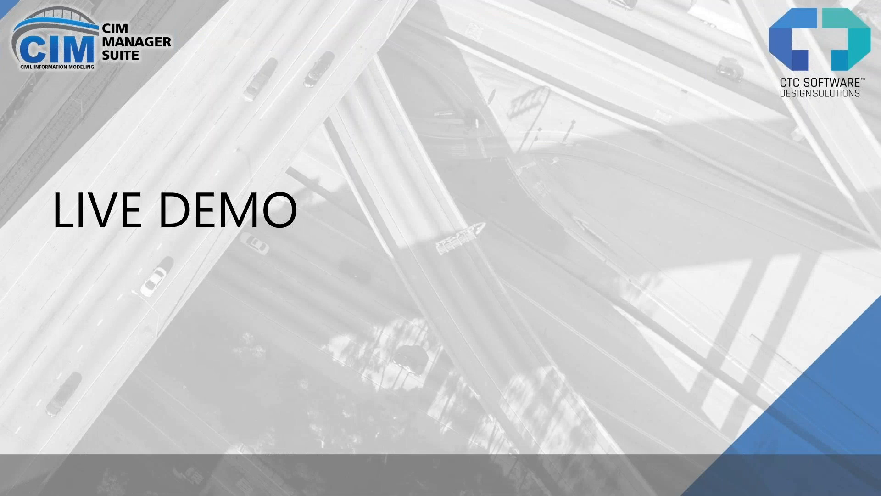
key(Right)
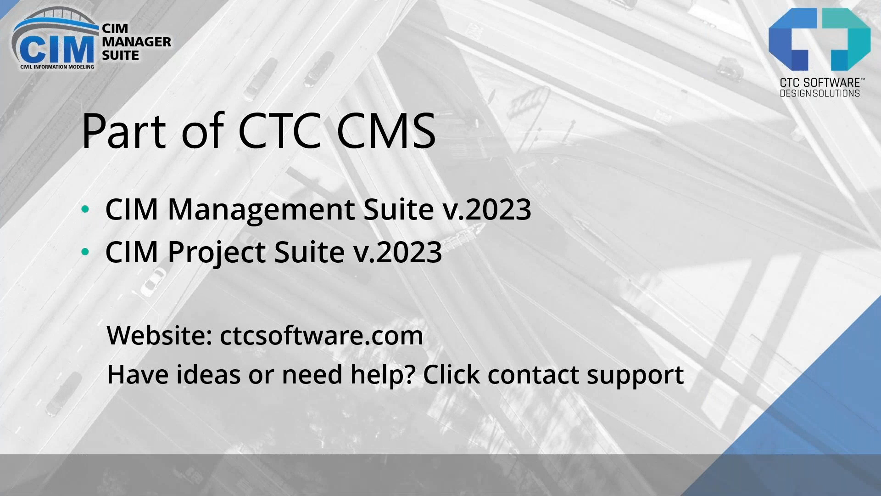